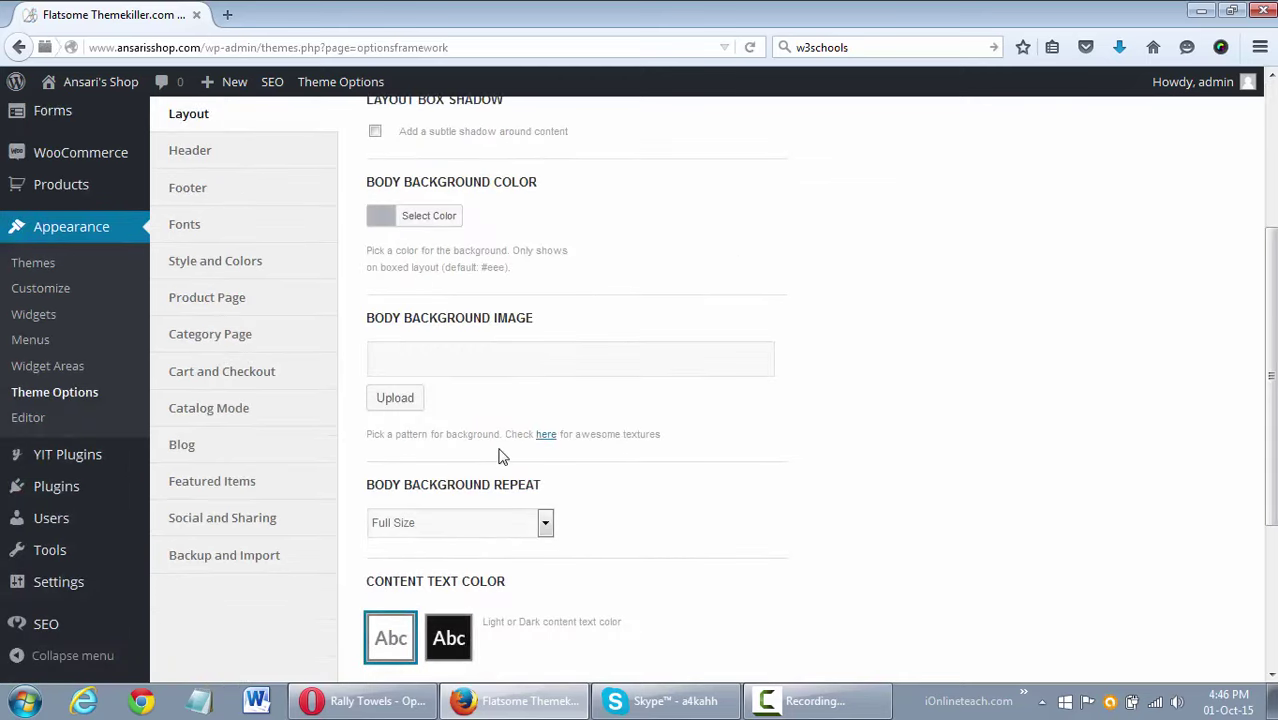
In the Cart and Checkout theme options, enable the checkout-page coupon and the Continue Shopping button, and save all changes.
{"action": "left_click", "coordinate": [220, 381]}
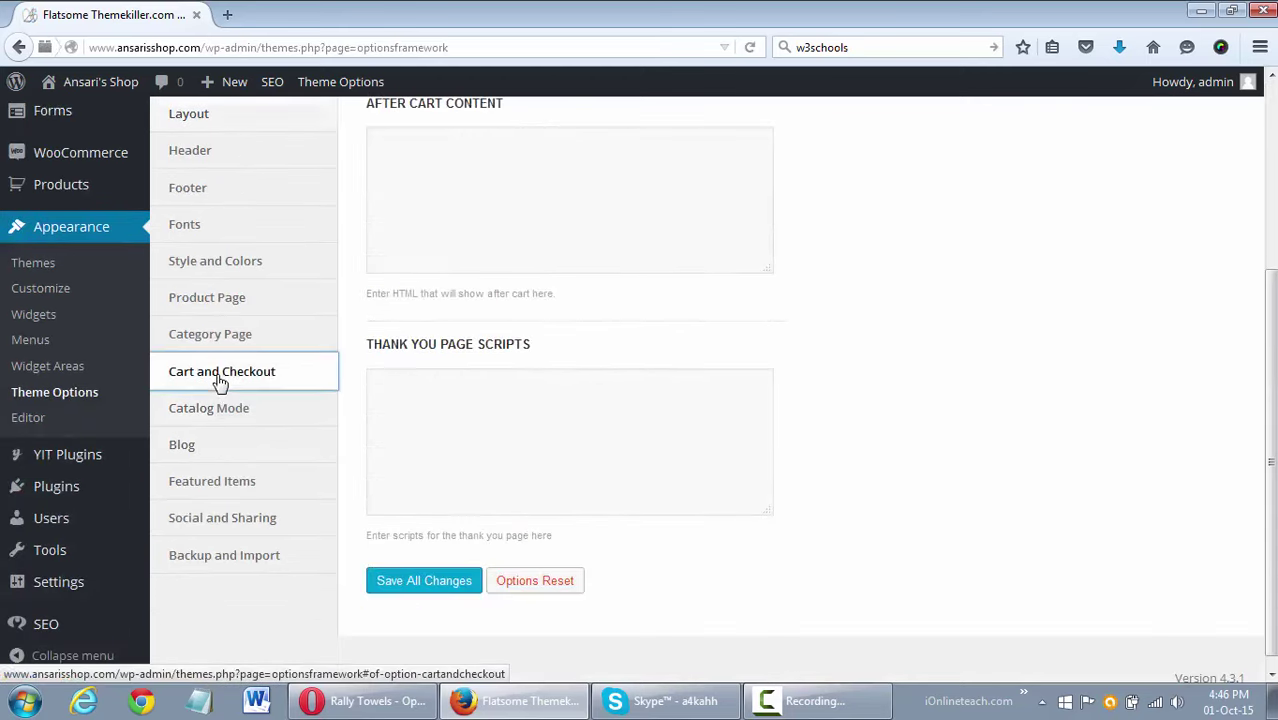
{"action": "scroll", "coordinate": [941, 379], "scroll_direction": "up", "scroll_amount": 5}
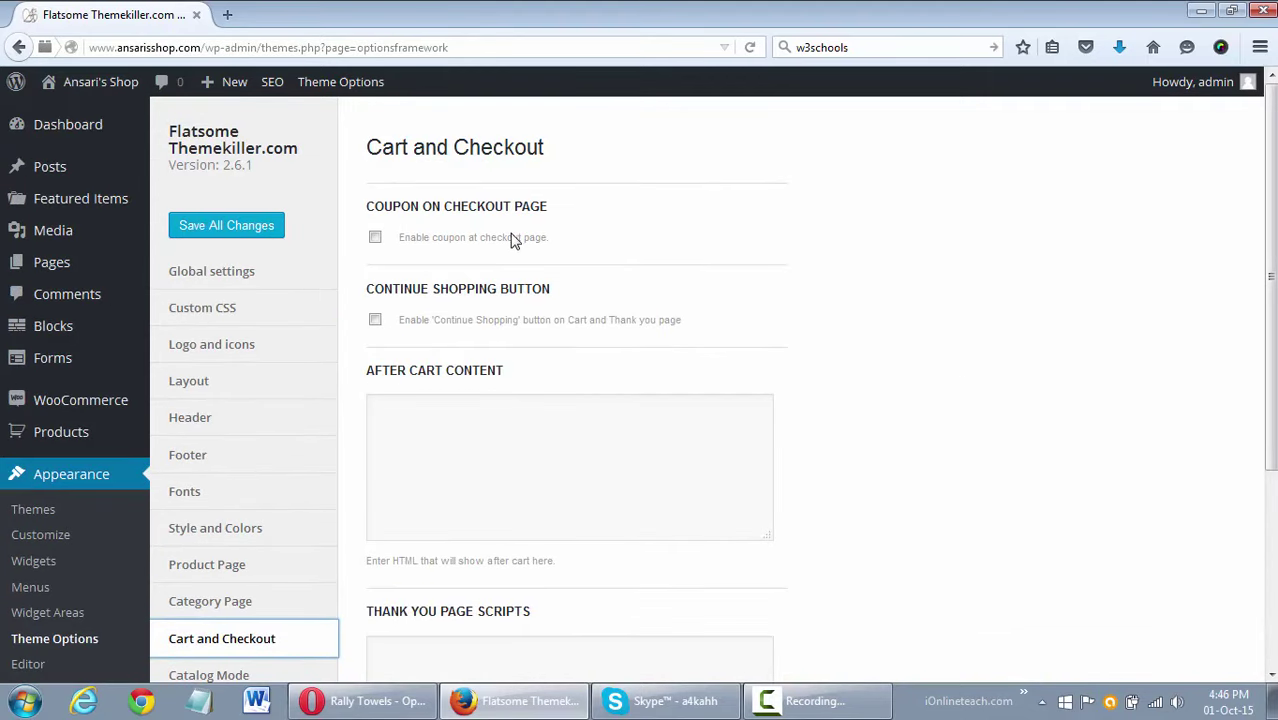
{"action": "left_click", "coordinate": [375, 237]}
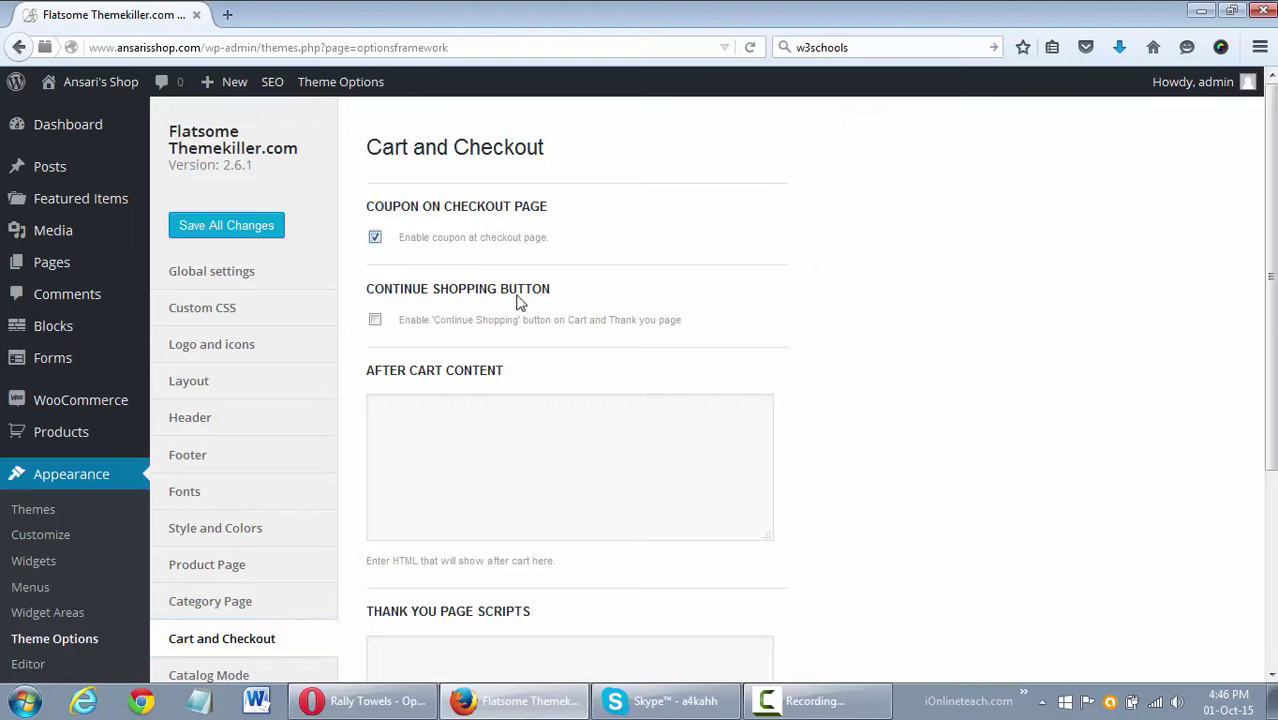
{"action": "left_click", "coordinate": [375, 320]}
{"action": "scroll", "coordinate": [976, 407], "scroll_direction": "down", "scroll_amount": 5}
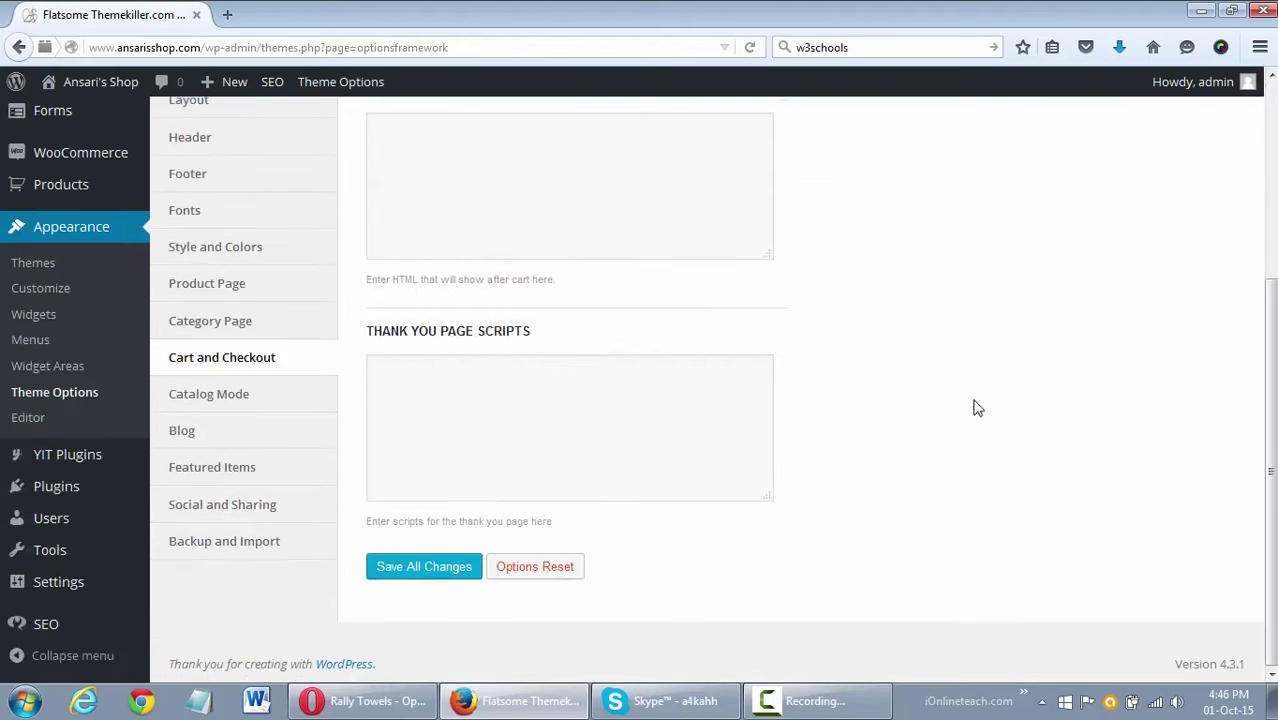
{"action": "left_click", "coordinate": [465, 568]}
Visit the shop's storefront and open the product page for 212 SEXY MEN CAROLINA HERRERA For Men – 100ml.
{"action": "mouse_move", "coordinate": [117, 84]}
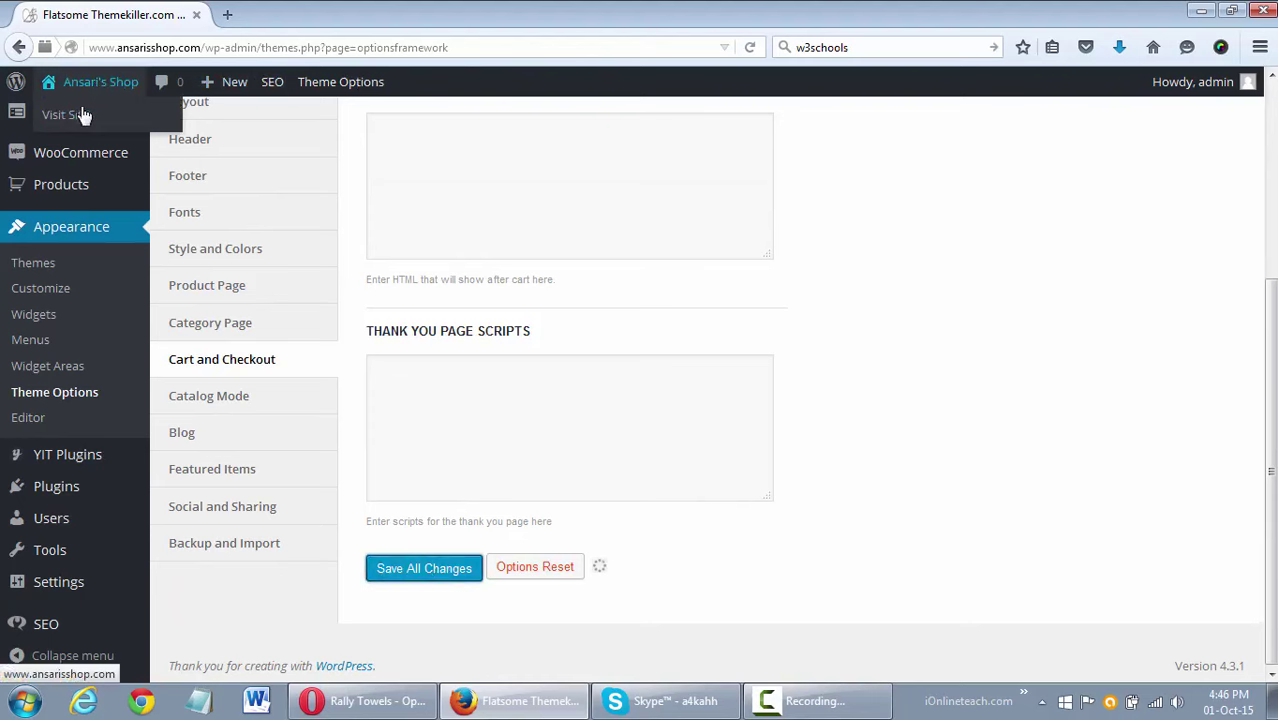
{"action": "left_click", "coordinate": [82, 114]}
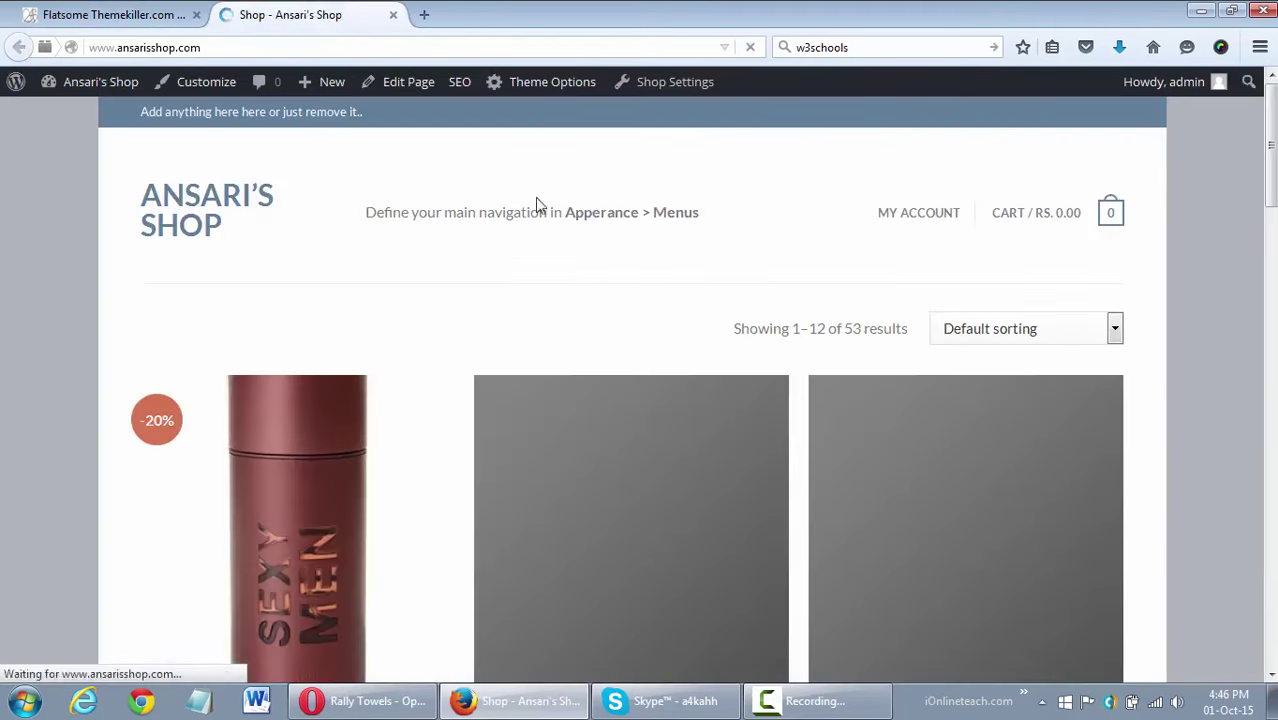
{"action": "scroll", "coordinate": [390, 280], "scroll_direction": "down", "scroll_amount": 3}
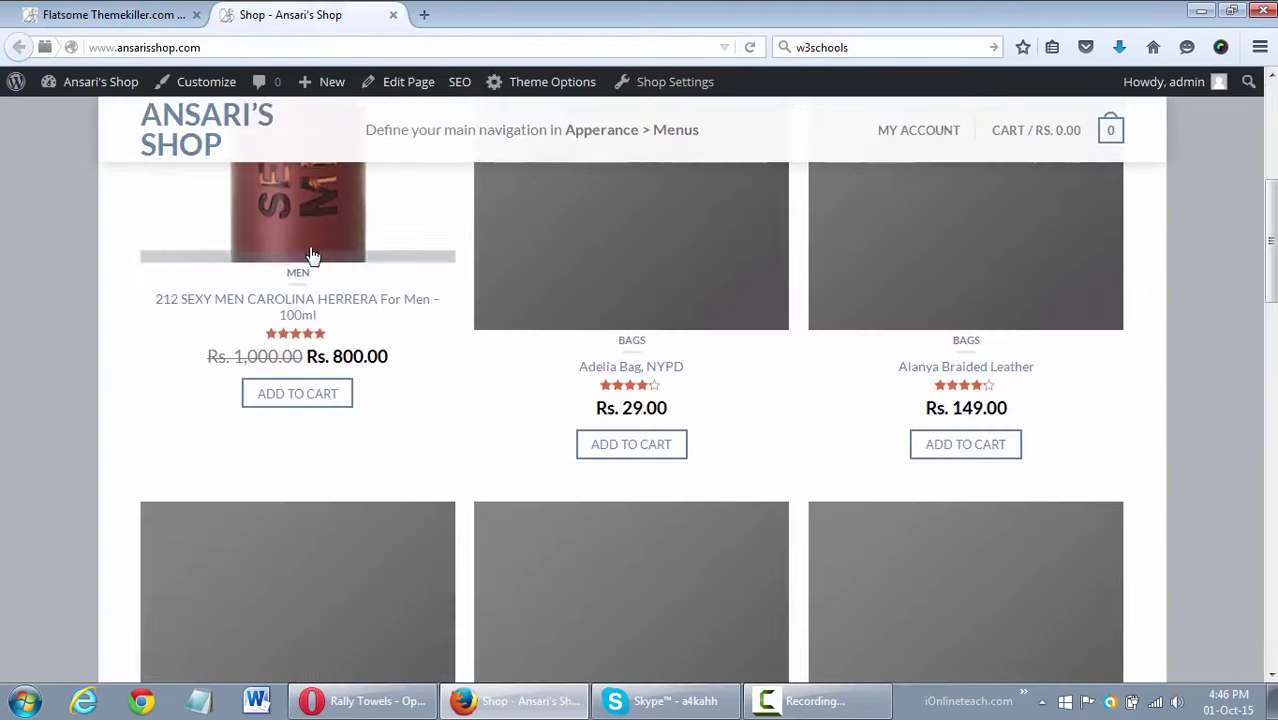
{"action": "mouse_move", "coordinate": [312, 255]}
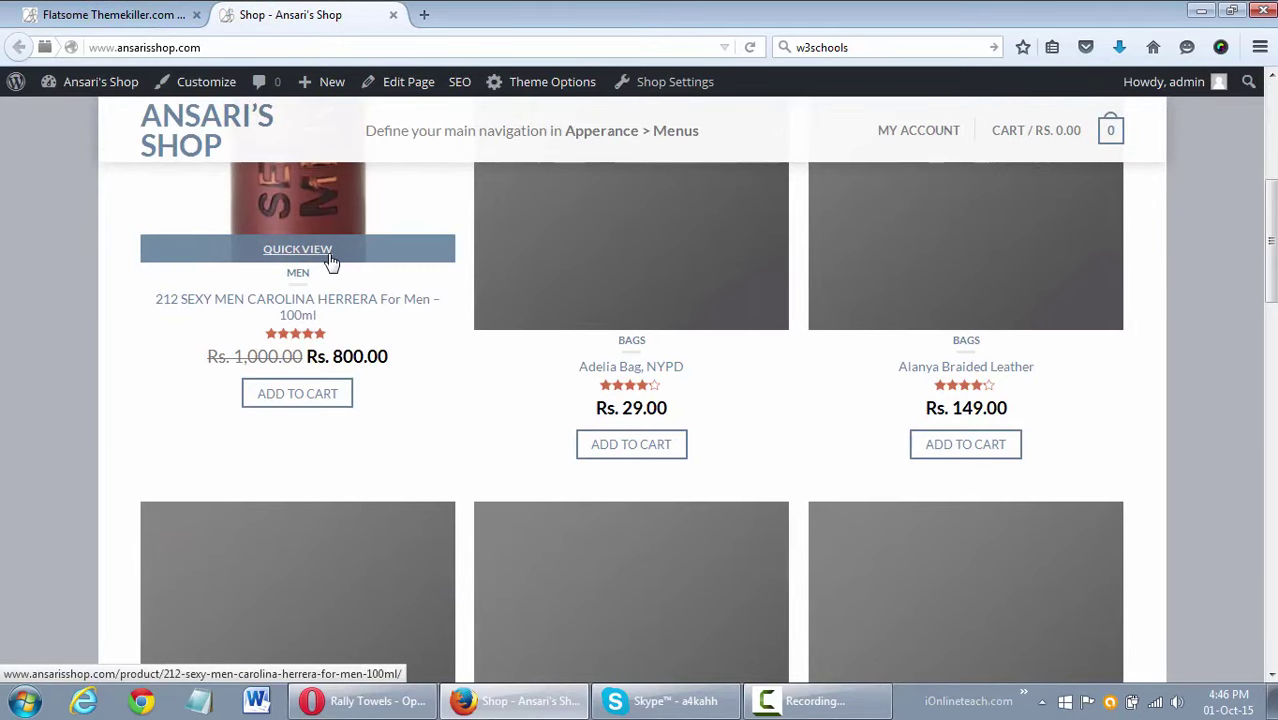
{"action": "scroll", "coordinate": [331, 260], "scroll_direction": "up", "scroll_amount": 5}
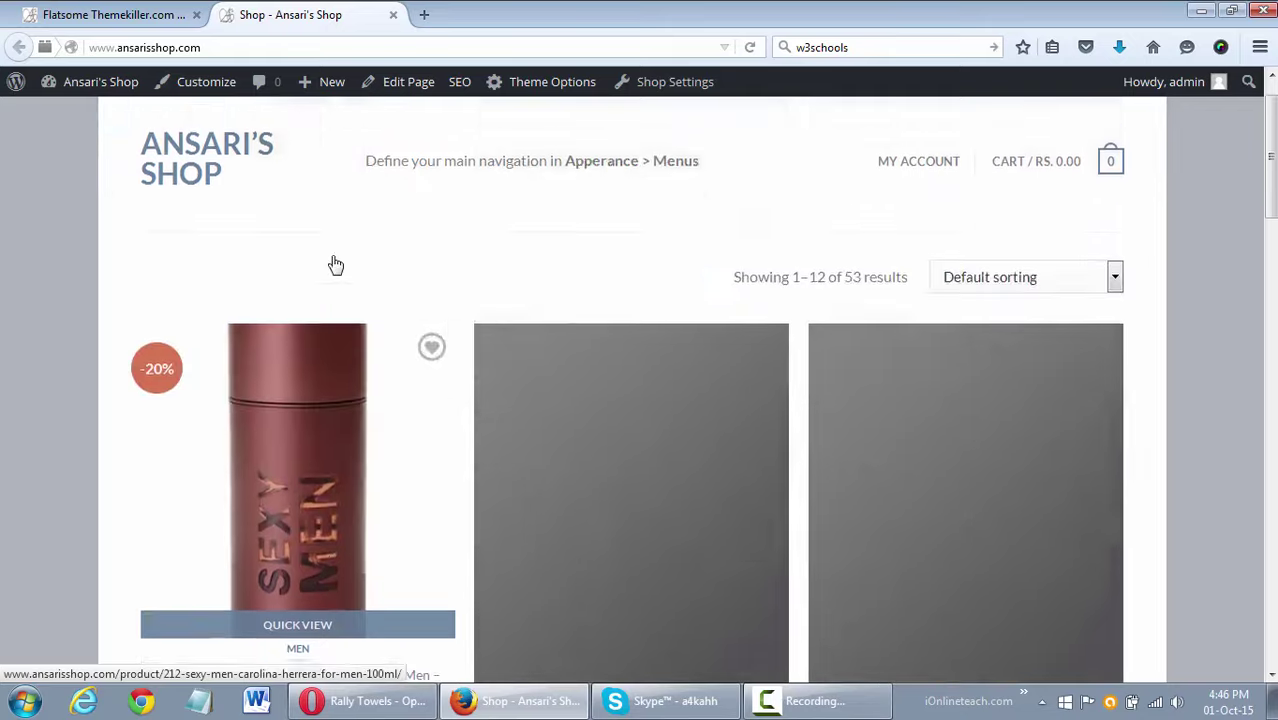
{"action": "left_click", "coordinate": [320, 462]}
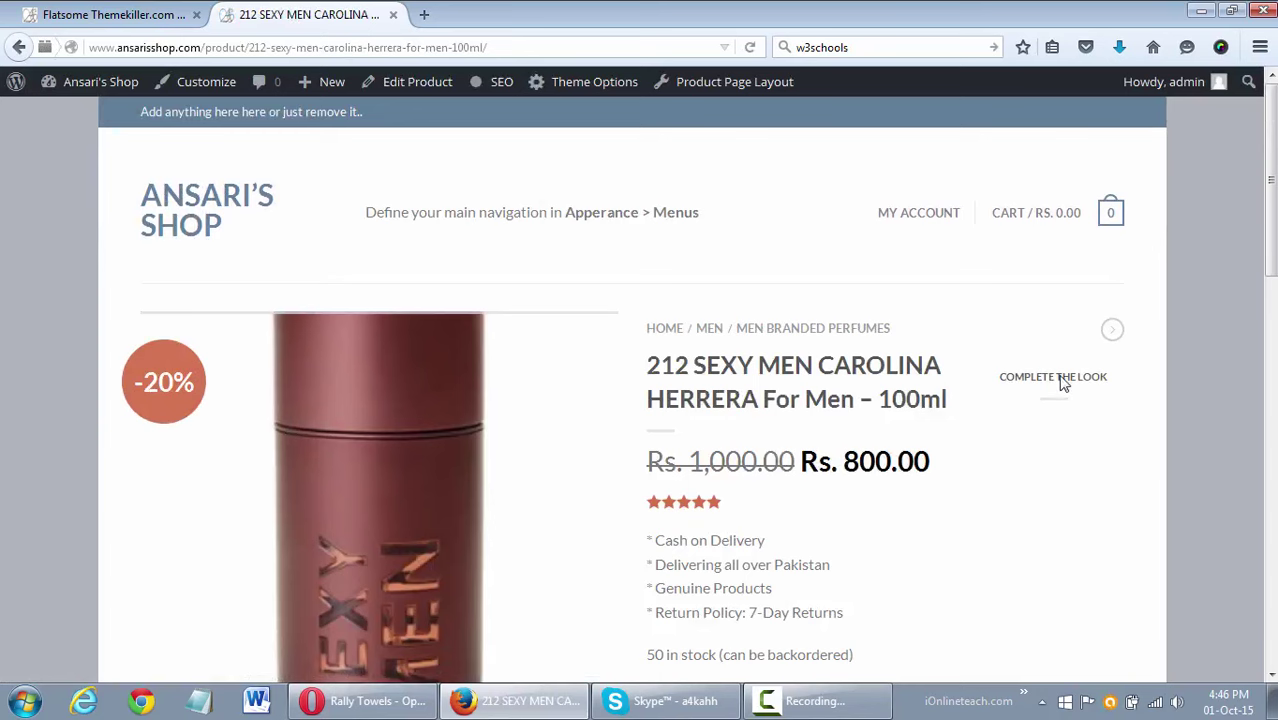
Look over the perfume's product page and add the product to the cart.
{"action": "scroll", "coordinate": [1036, 454], "scroll_direction": "down", "scroll_amount": 3}
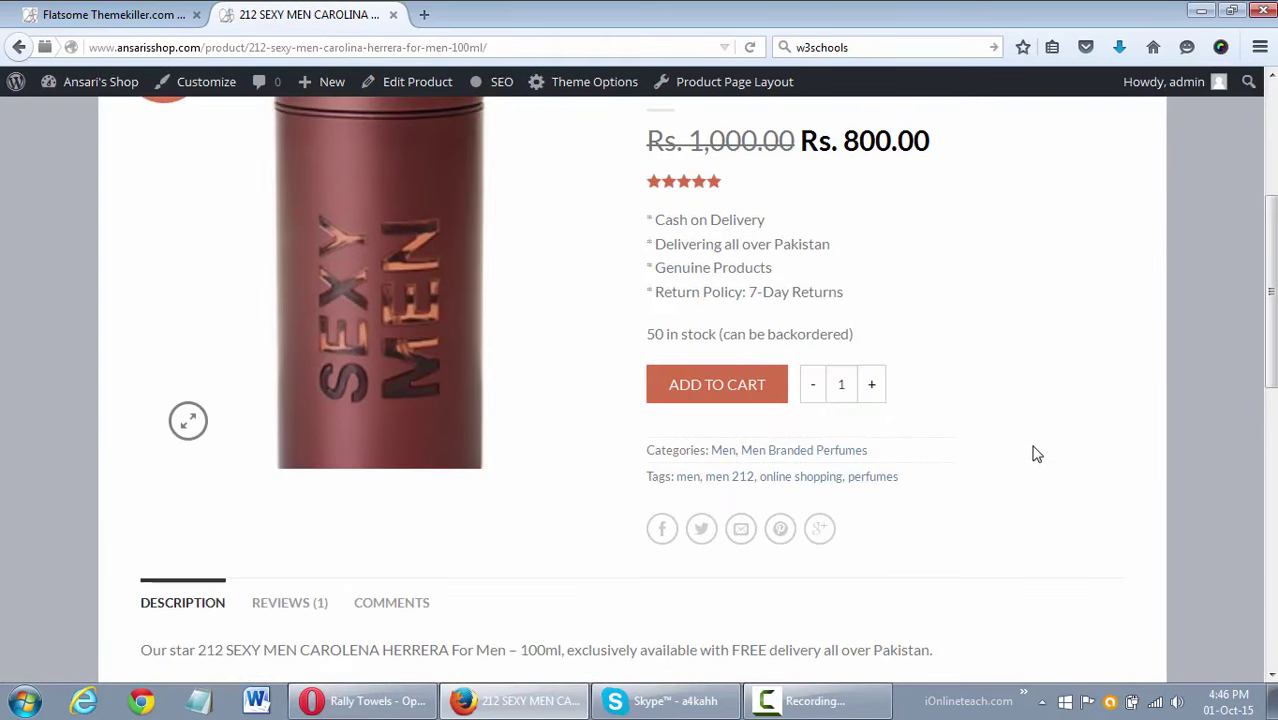
{"action": "scroll", "coordinate": [1036, 454], "scroll_direction": "down", "scroll_amount": 6}
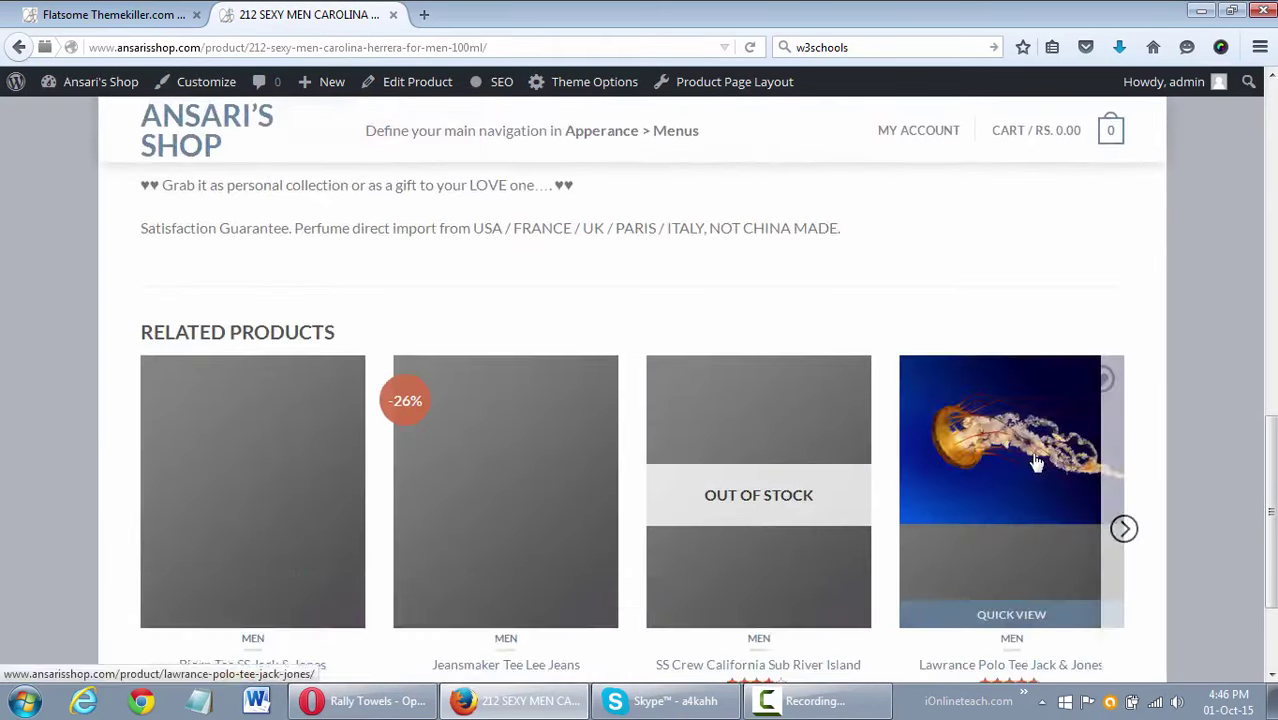
{"action": "scroll", "coordinate": [1036, 462], "scroll_direction": "up", "scroll_amount": 10}
{"action": "scroll", "coordinate": [913, 548], "scroll_direction": "down", "scroll_amount": 2}
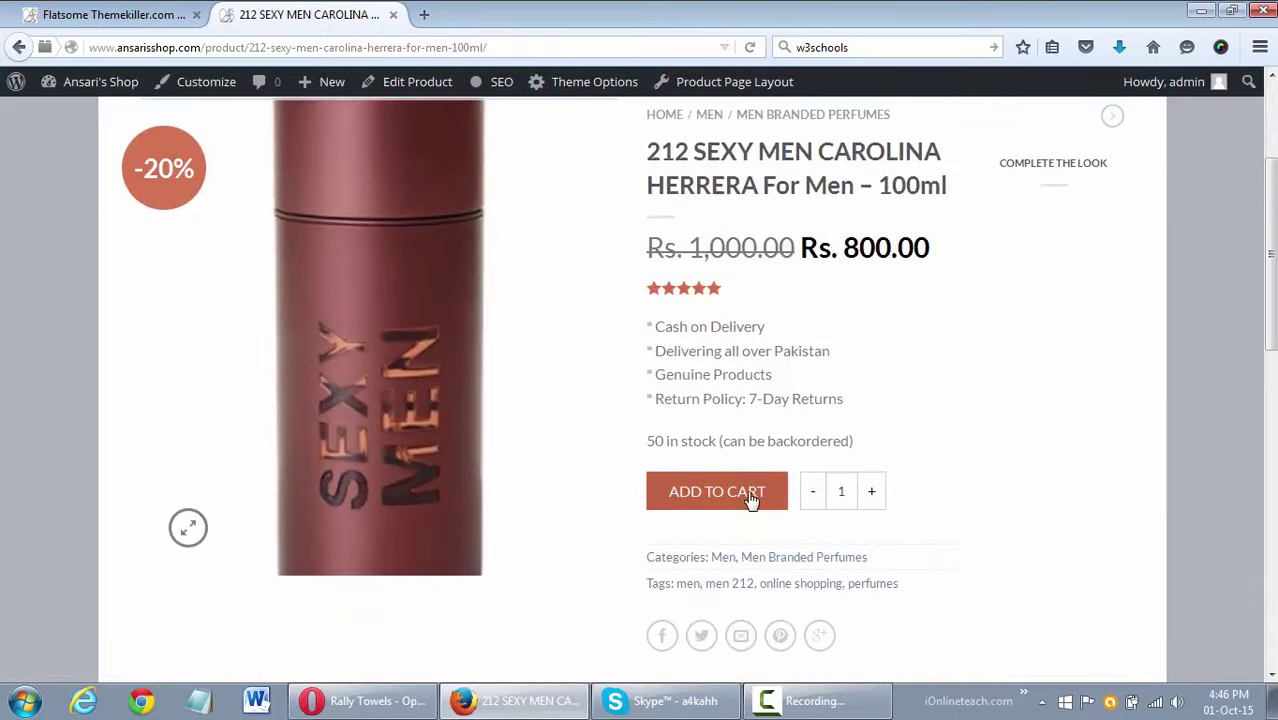
{"action": "left_click", "coordinate": [752, 497]}
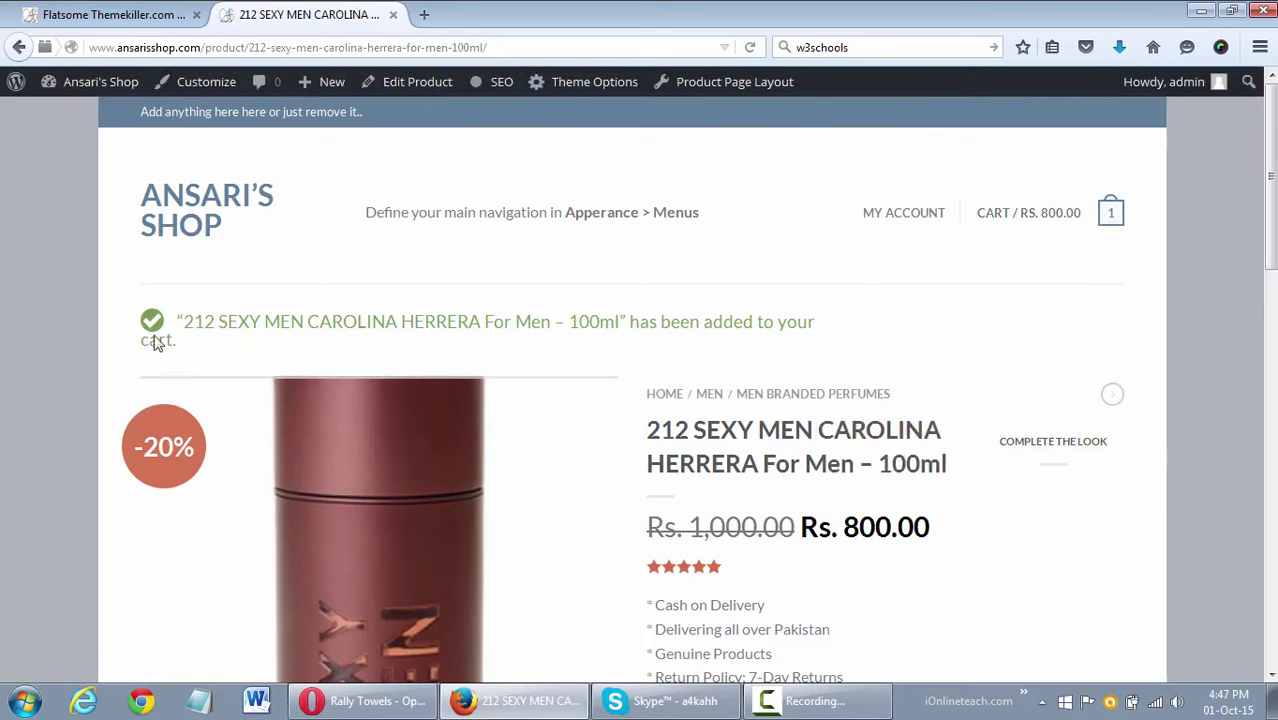
Open the cart page and check the coupon entry field below the cart totals.
{"action": "mouse_move", "coordinate": [1110, 215]}
{"action": "left_click", "coordinate": [990, 392]}
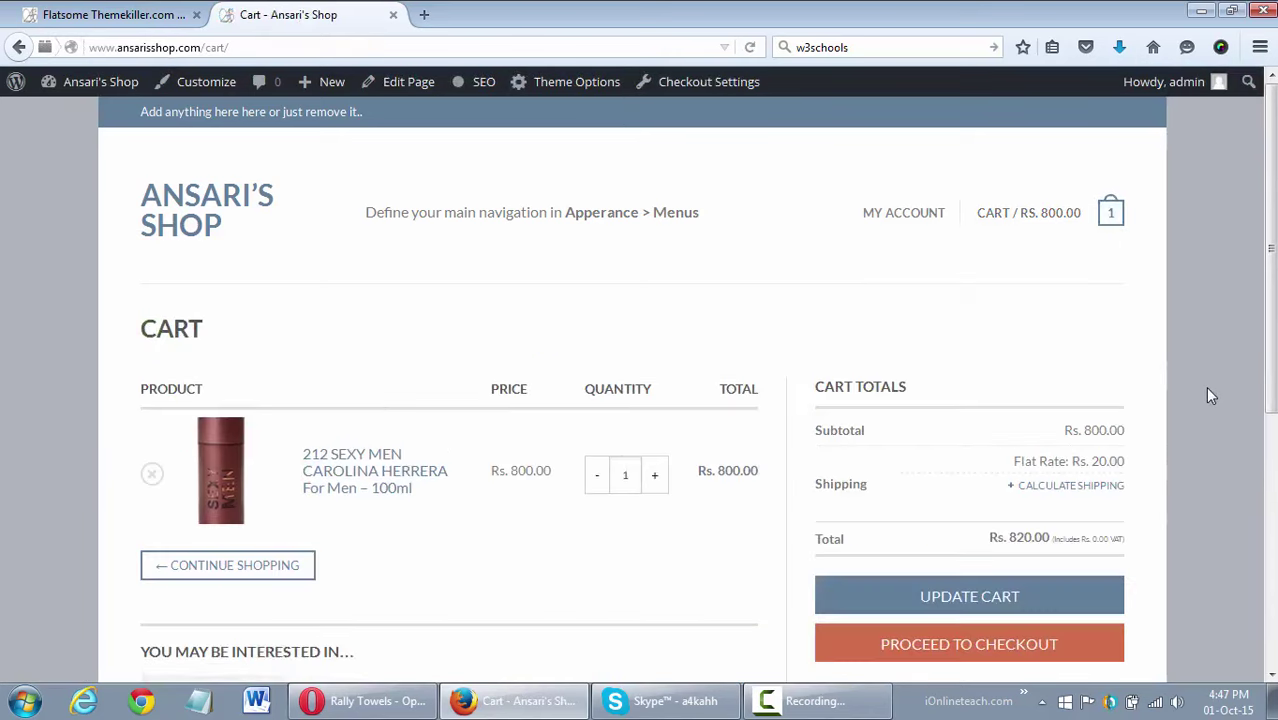
{"action": "scroll", "coordinate": [1208, 395], "scroll_direction": "down", "scroll_amount": 3}
{"action": "scroll", "coordinate": [1208, 398], "scroll_direction": "up", "scroll_amount": 1}
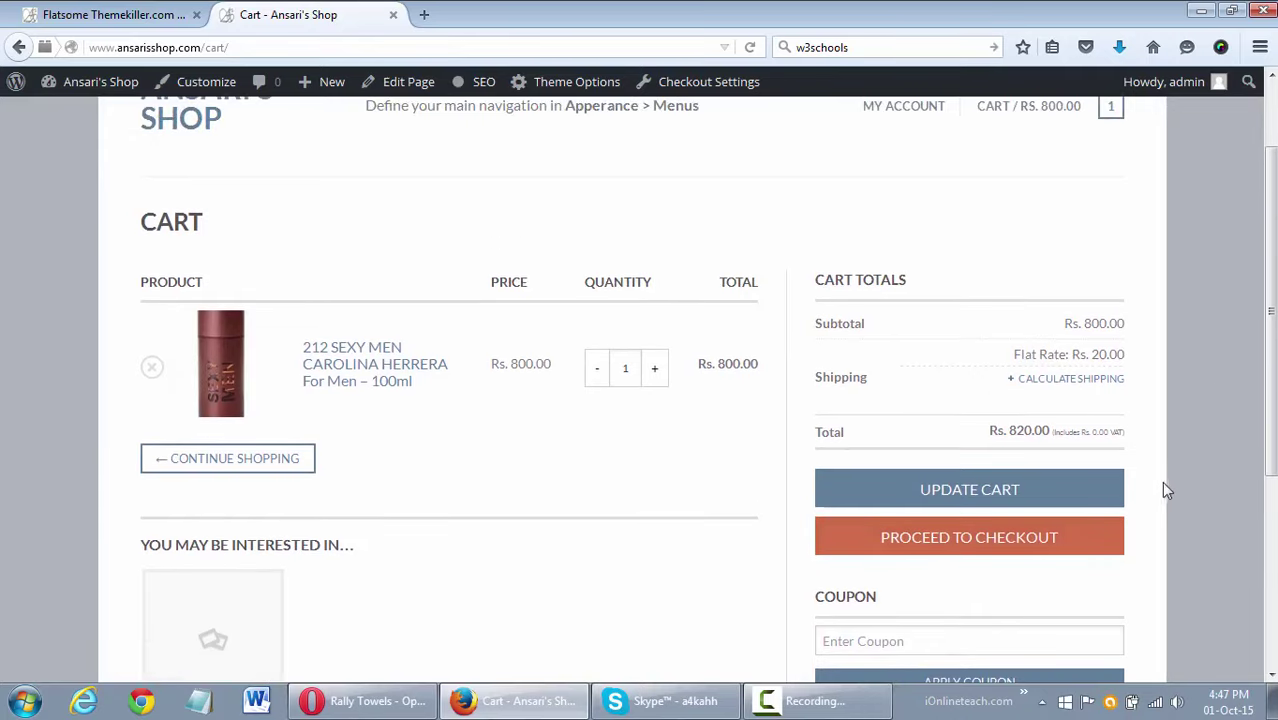
{"action": "left_click", "coordinate": [946, 636]}
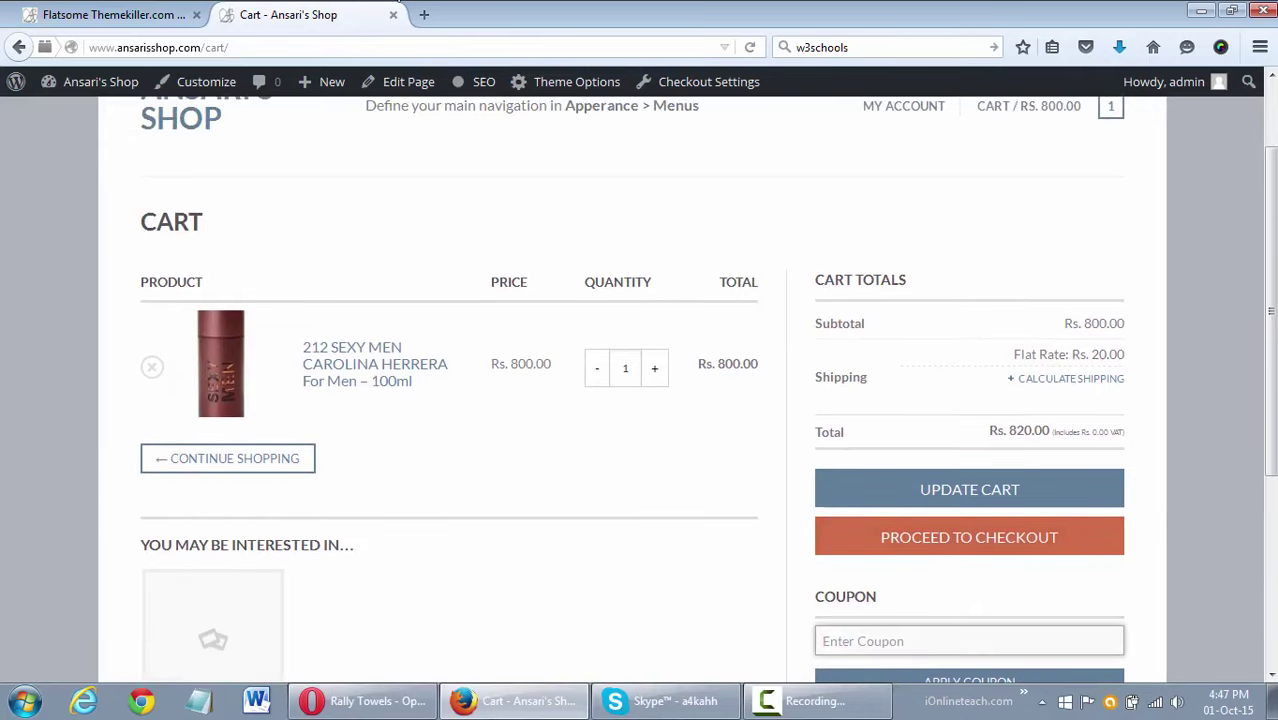
Compare the Cart and Checkout theme options with the coupon field and Continue Shopping button on the cart page.
{"action": "left_click", "coordinate": [130, 14]}
{"action": "scroll", "coordinate": [330, 188], "scroll_direction": "up", "scroll_amount": 3}
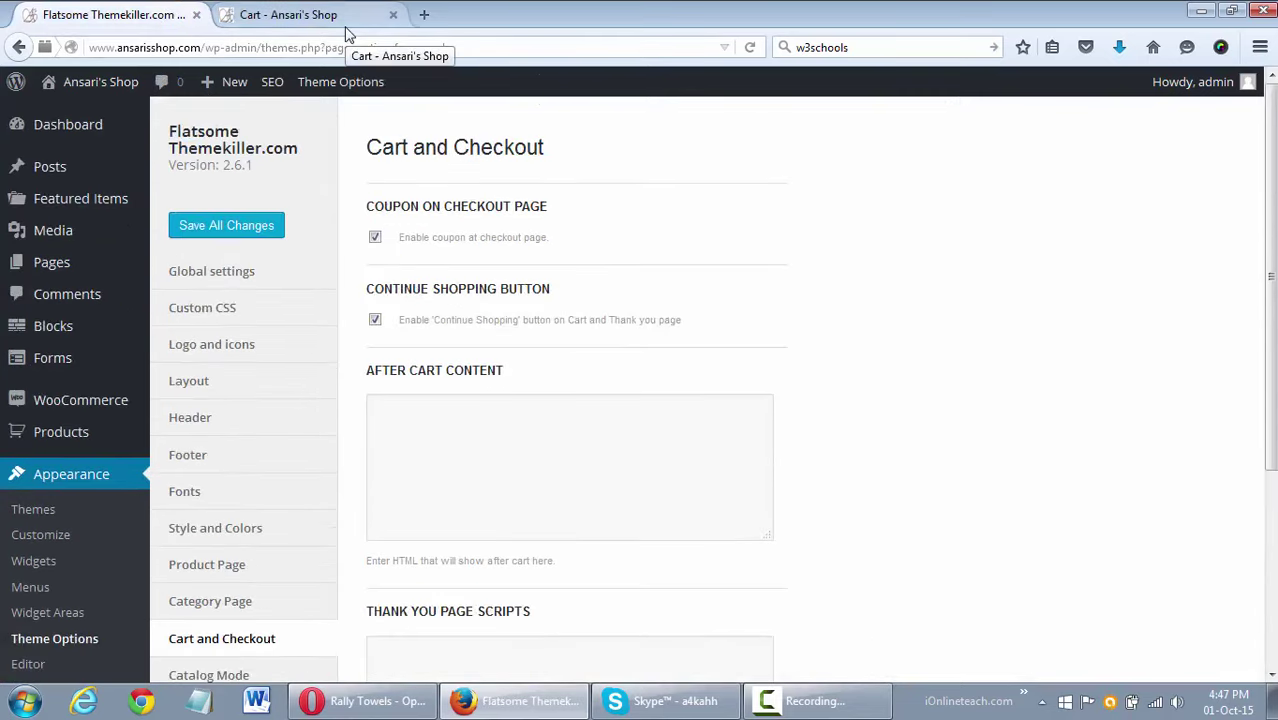
{"action": "left_click", "coordinate": [300, 15]}
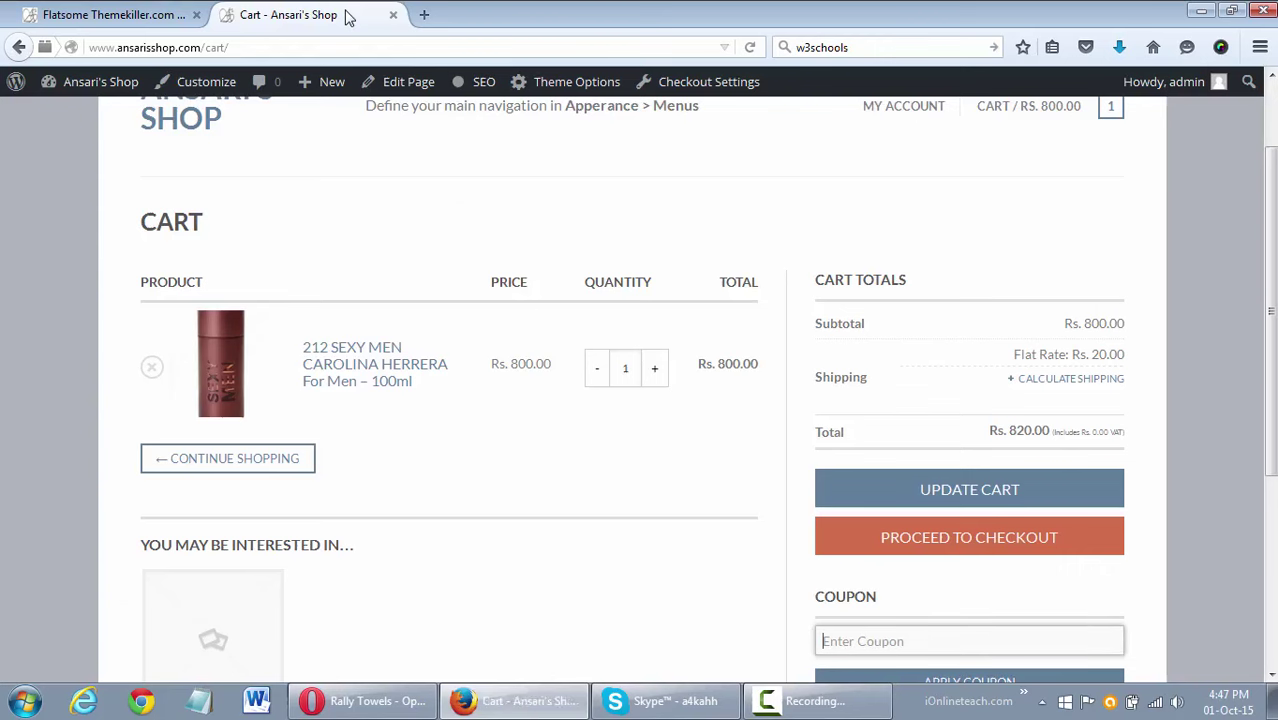
{"action": "left_click", "coordinate": [140, 12]}
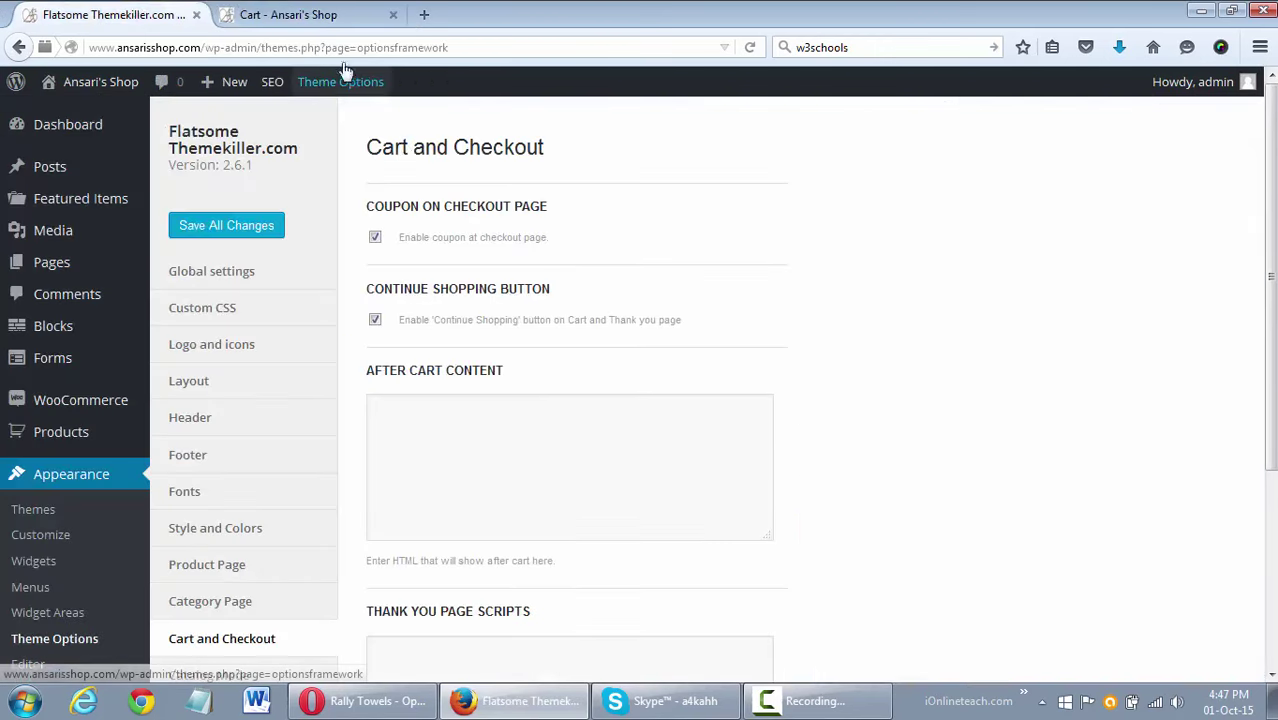
{"action": "left_click", "coordinate": [300, 15]}
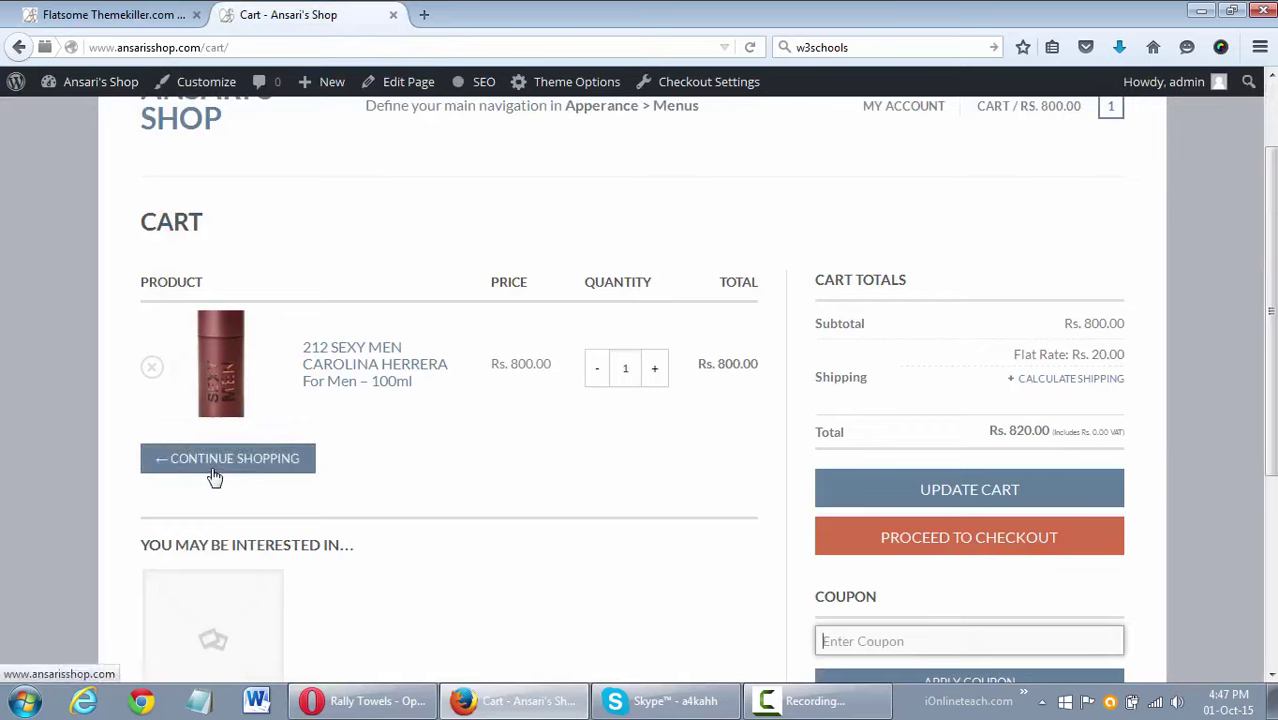
{"action": "scroll", "coordinate": [476, 457], "scroll_direction": "up", "scroll_amount": 2}
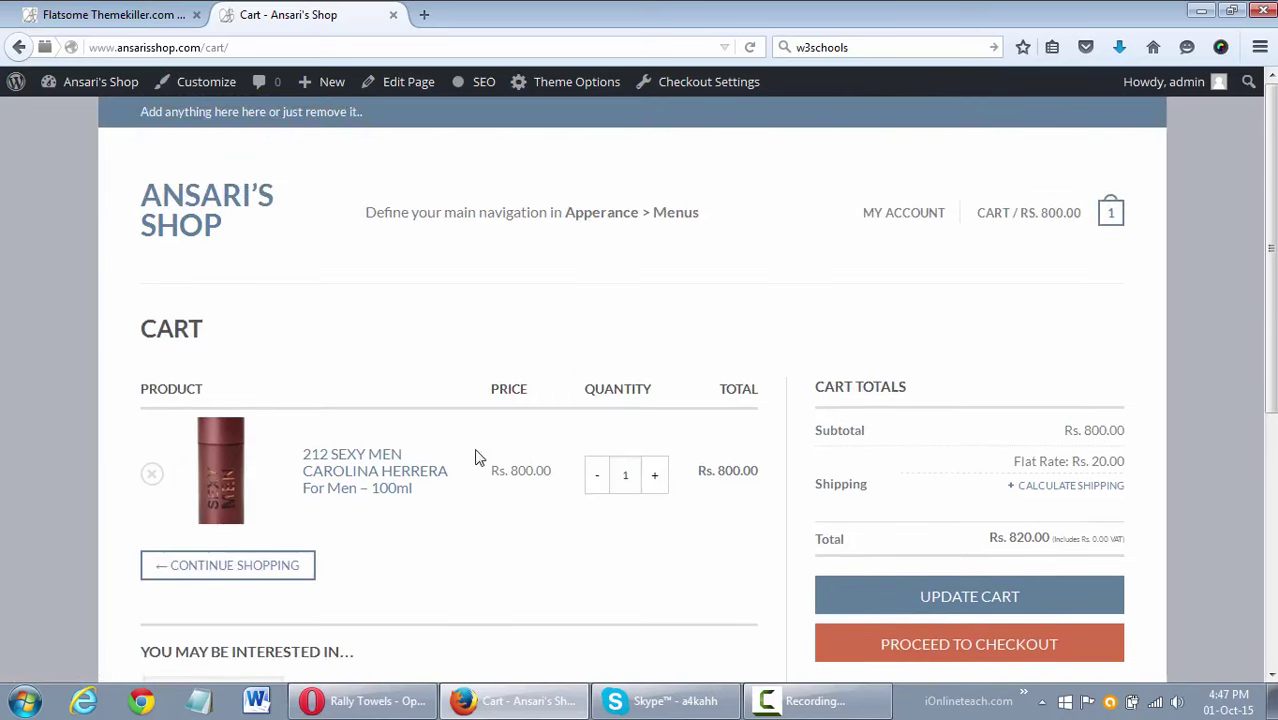
Return to the Cart and Checkout theme options and examine the After Cart Content and Thank You Page Scripts fields.
{"action": "left_click", "coordinate": [157, 14]}
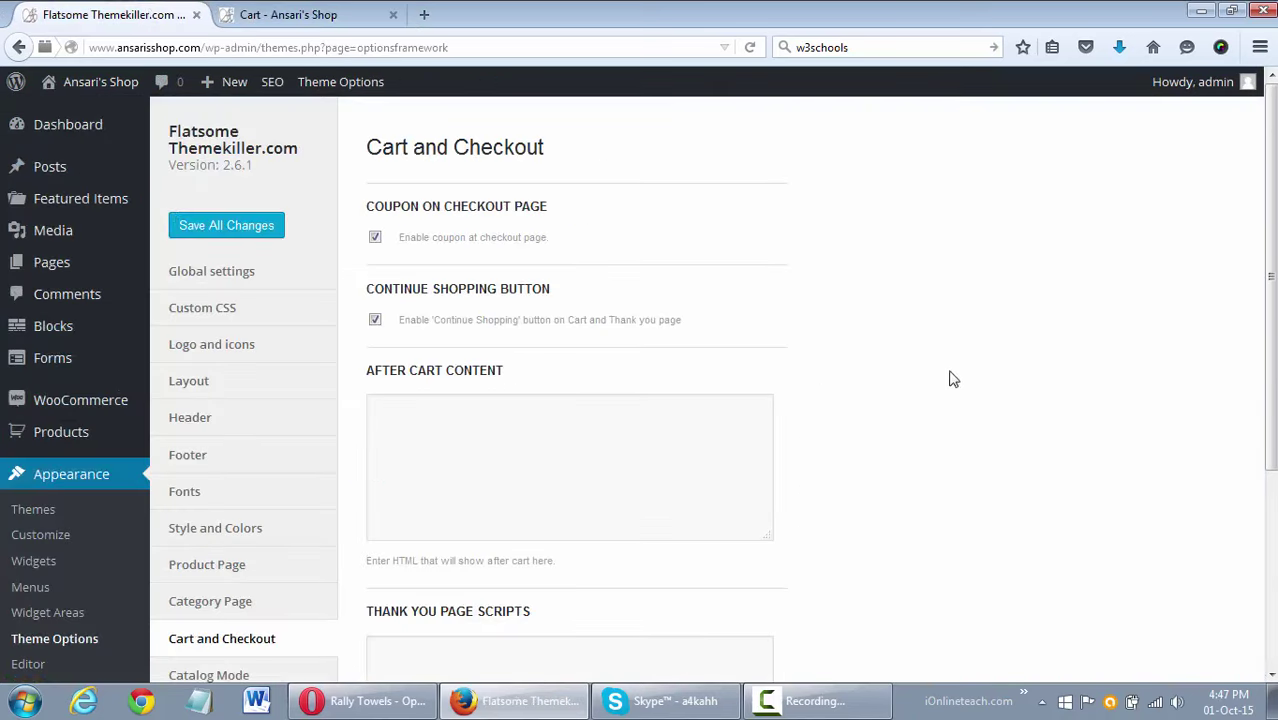
{"action": "scroll", "coordinate": [913, 391], "scroll_direction": "down", "scroll_amount": 2}
{"action": "left_click", "coordinate": [631, 383]}
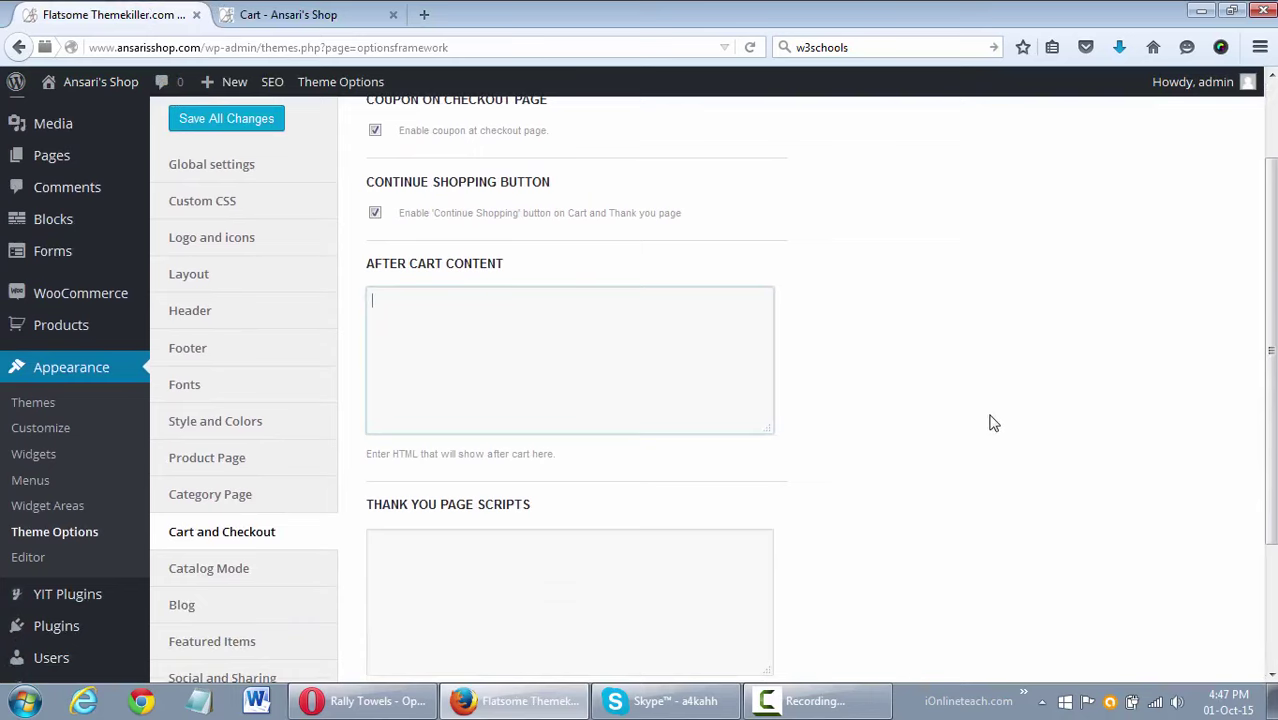
{"action": "scroll", "coordinate": [975, 430], "scroll_direction": "down", "scroll_amount": 2}
{"action": "left_click", "coordinate": [551, 448]}
{"action": "scroll", "coordinate": [1003, 452], "scroll_direction": "down", "scroll_amount": 1}
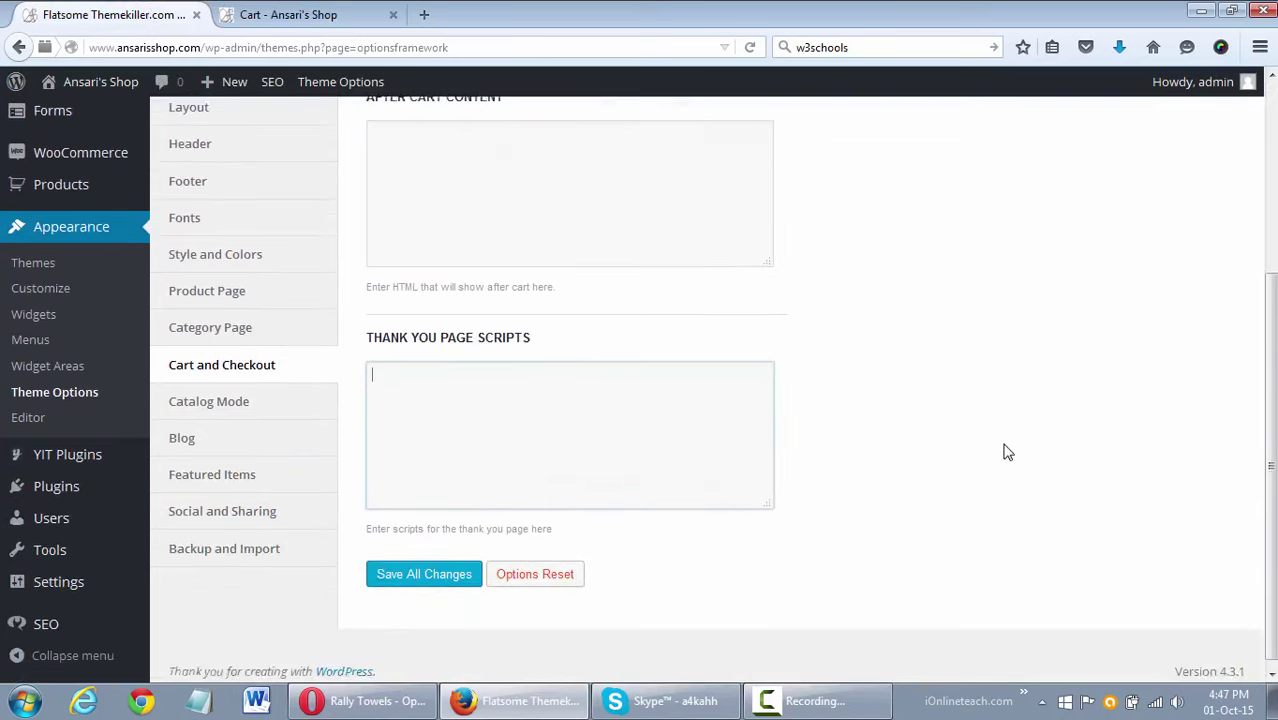
Open the Catalog Mode theme options and review the catalog, price and cart replacement settings.
{"action": "left_click", "coordinate": [226, 401]}
{"action": "scroll", "coordinate": [927, 389], "scroll_direction": "up", "scroll_amount": 2}
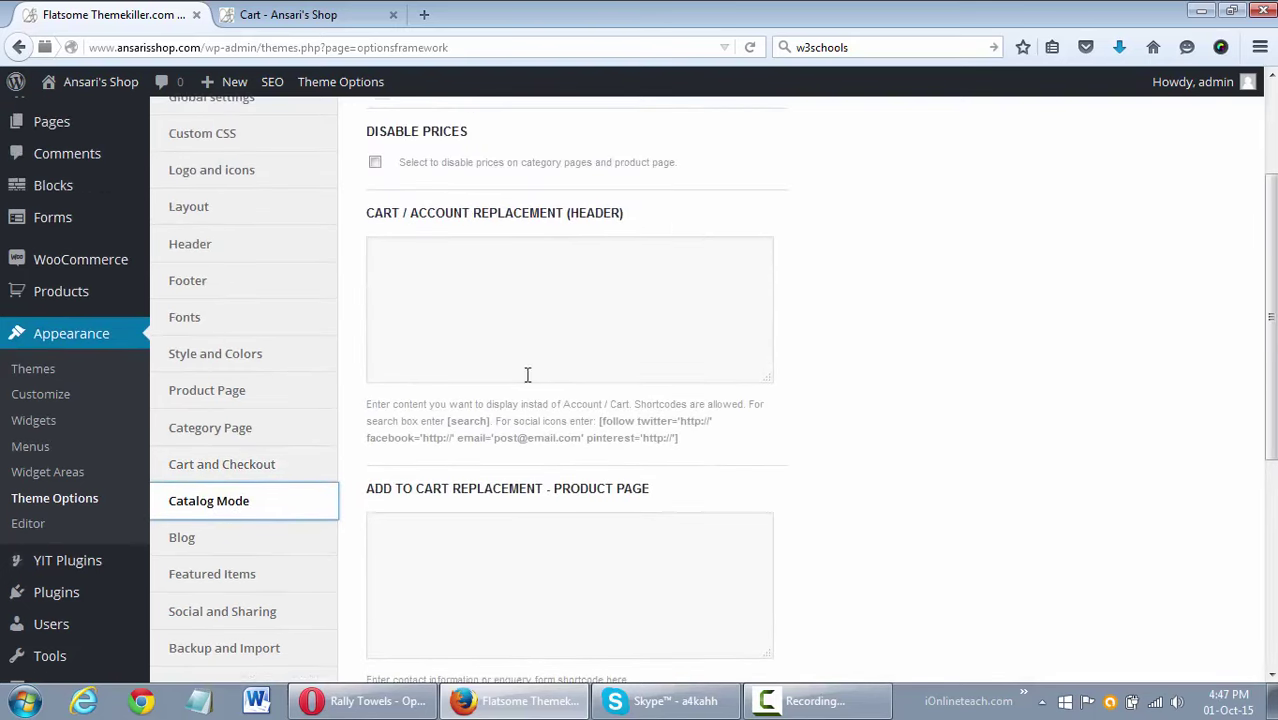
{"action": "scroll", "coordinate": [650, 275], "scroll_direction": "up", "scroll_amount": 3}
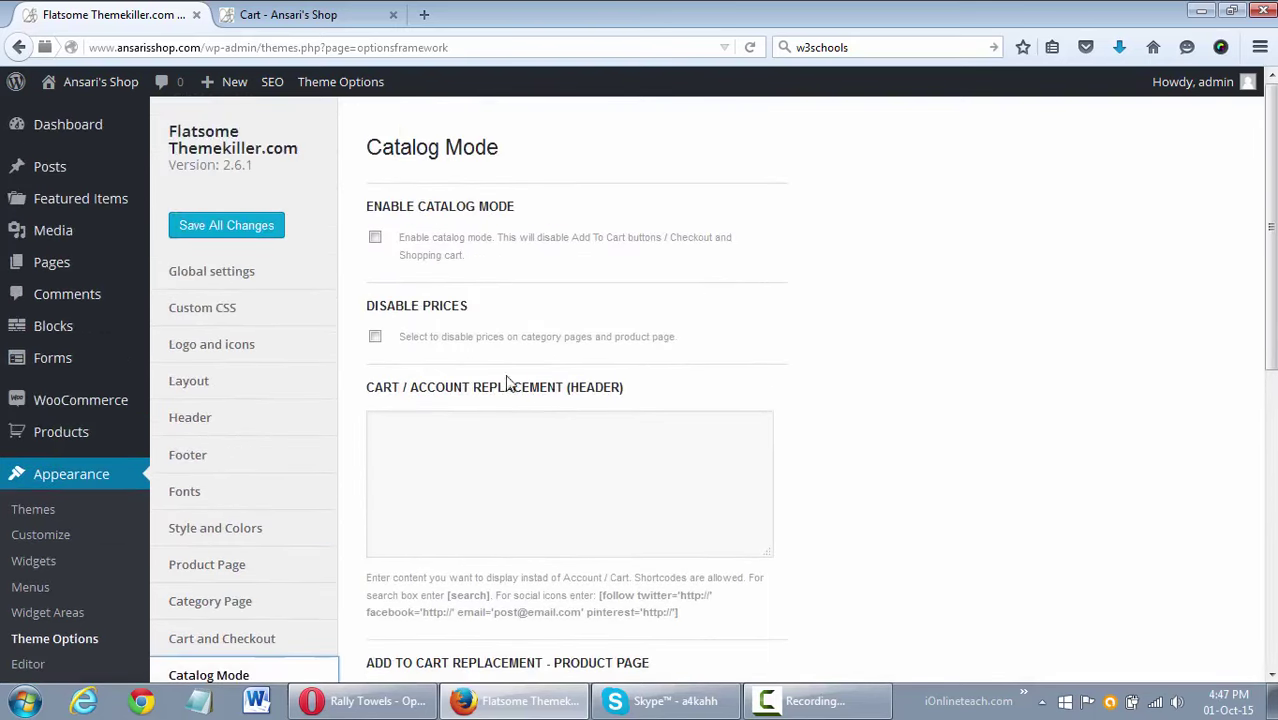
{"action": "scroll", "coordinate": [535, 318], "scroll_direction": "down", "scroll_amount": 2}
{"action": "scroll", "coordinate": [1059, 515], "scroll_direction": "down", "scroll_amount": 6}
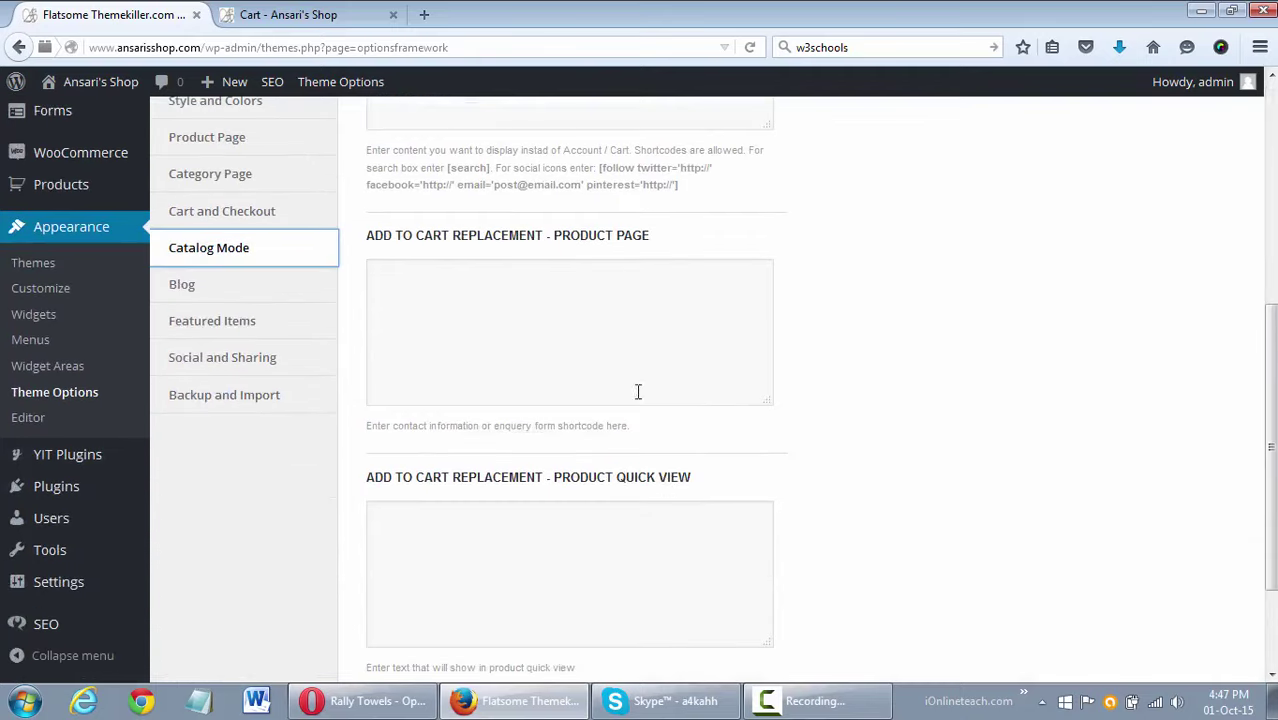
Open the Blog theme options and examine the available choices for Blog List Layout and Blog List Style.
{"action": "left_click", "coordinate": [185, 290]}
{"action": "scroll", "coordinate": [939, 400], "scroll_direction": "up", "scroll_amount": 6}
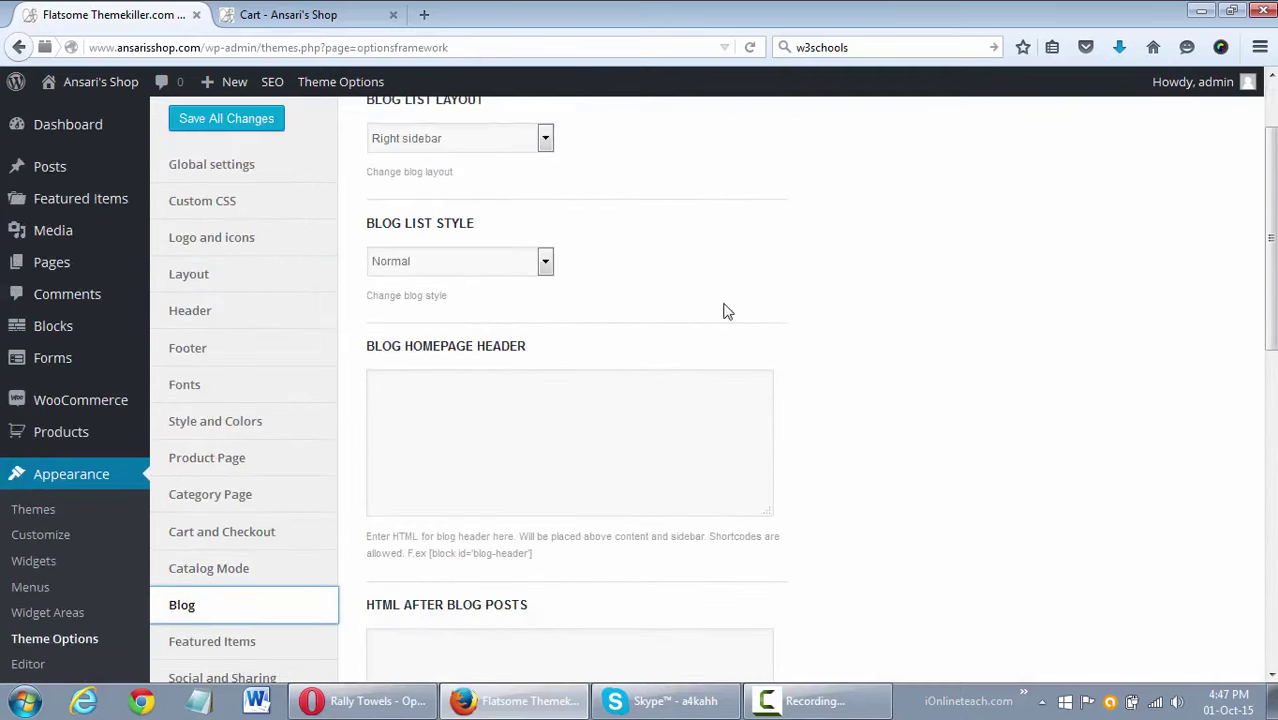
{"action": "scroll", "coordinate": [728, 311], "scroll_direction": "up", "scroll_amount": 2}
{"action": "left_click", "coordinate": [478, 250]}
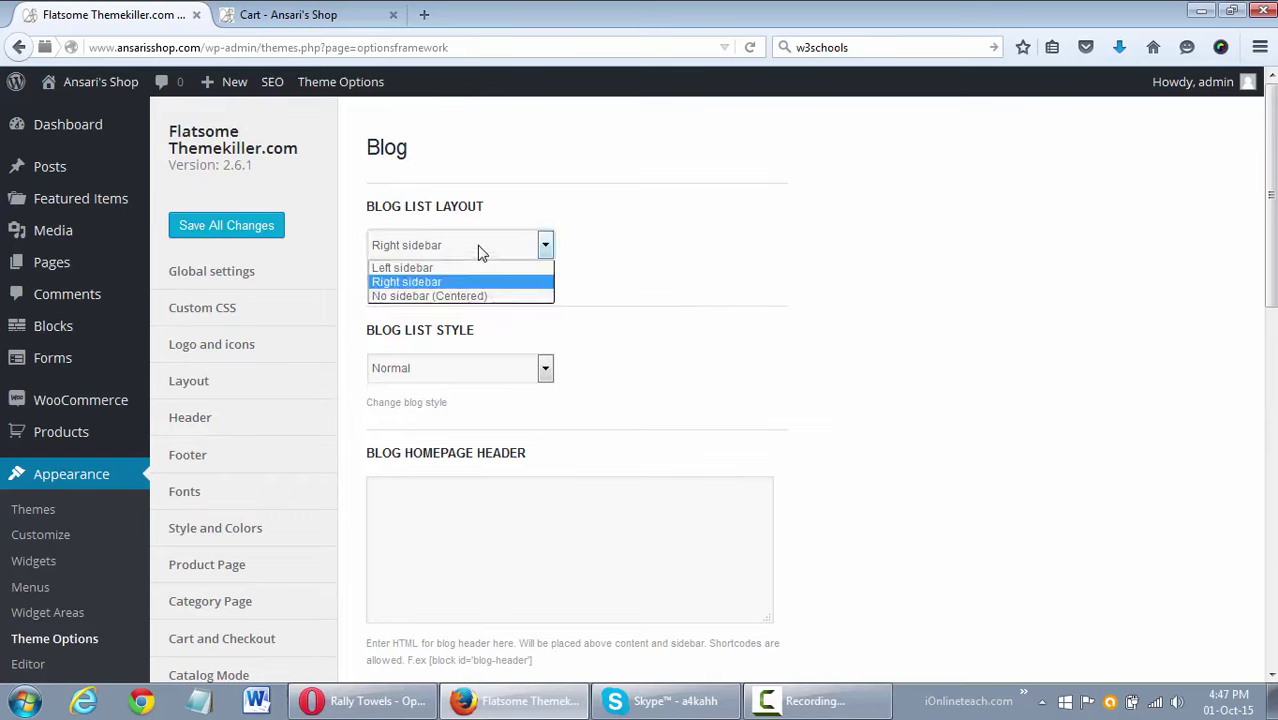
{"action": "left_click", "coordinate": [615, 248]}
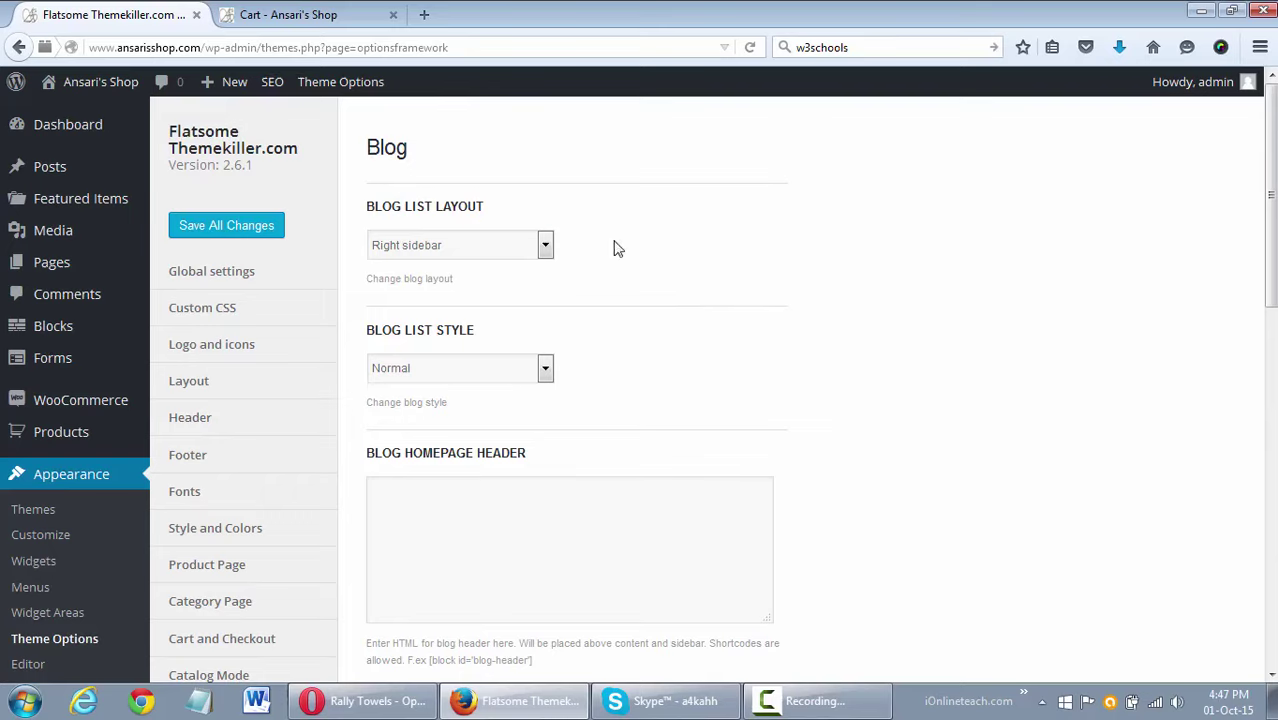
{"action": "left_click", "coordinate": [518, 377]}
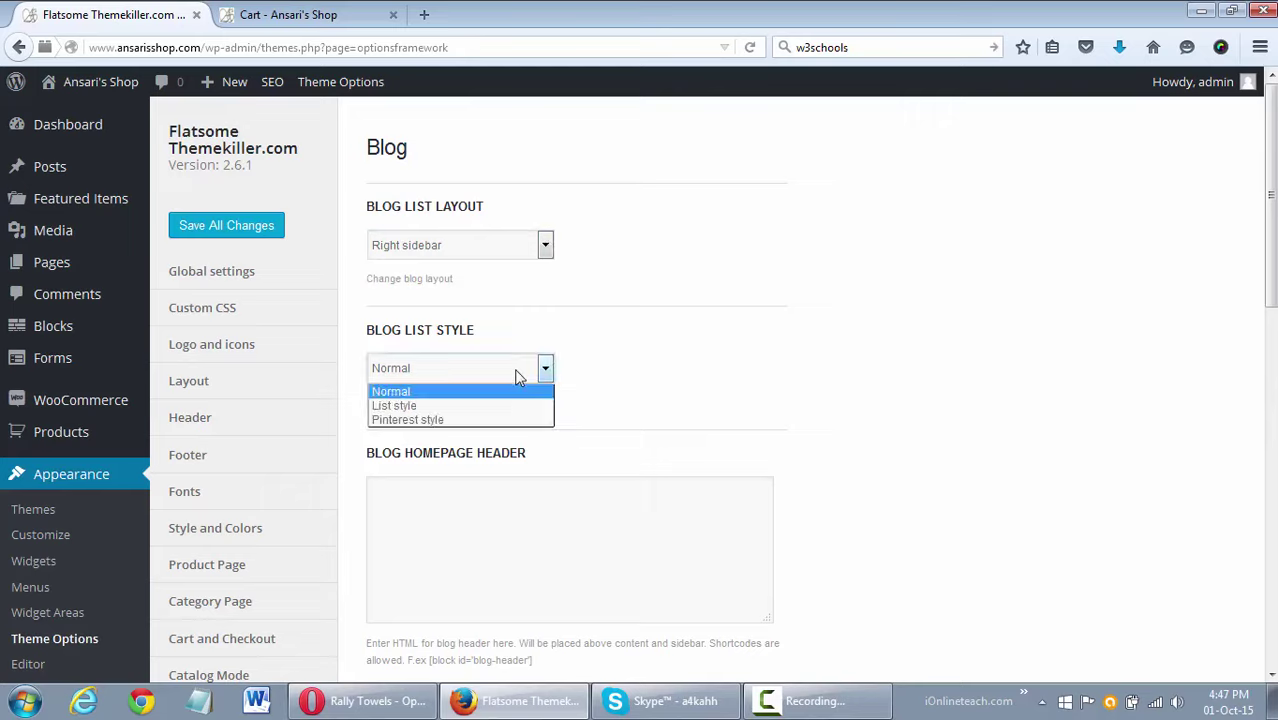
{"action": "left_click", "coordinate": [617, 372]}
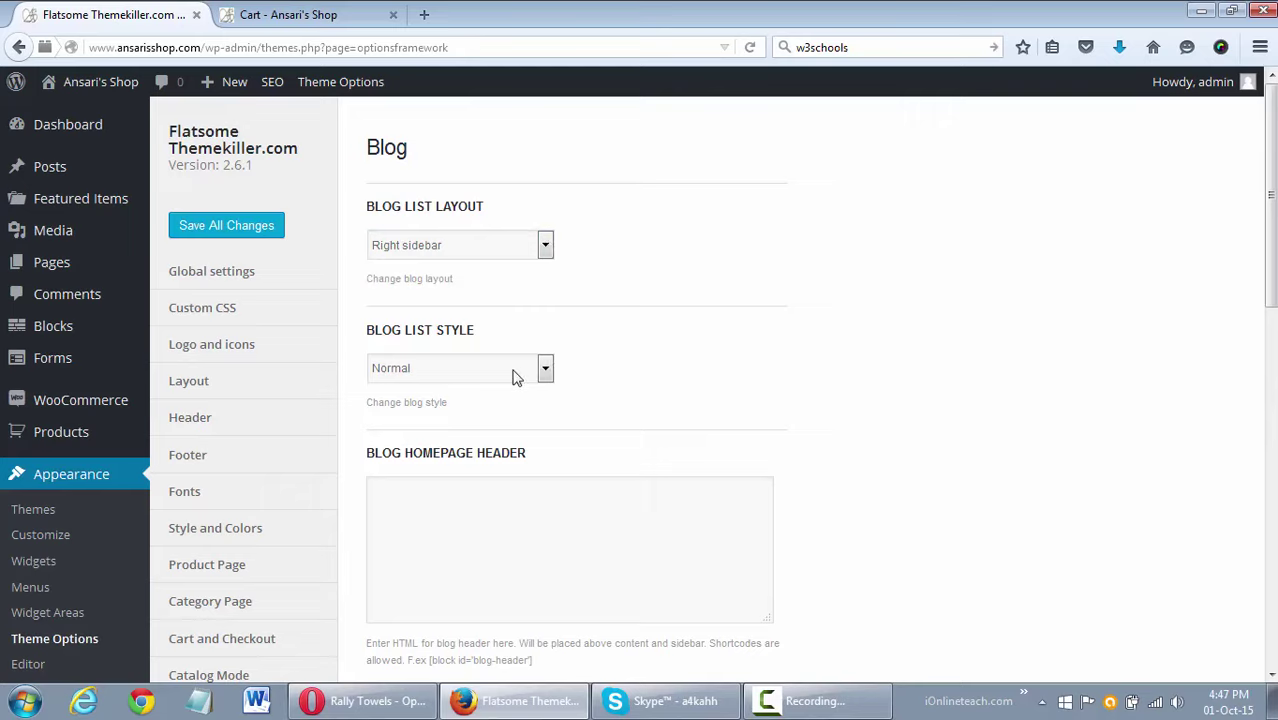
{"action": "left_click", "coordinate": [515, 375]}
{"action": "left_click", "coordinate": [622, 375]}
Examine the Blog Homepage Header and HTML After Blog Posts fields in the Blog options.
{"action": "scroll", "coordinate": [645, 389], "scroll_direction": "down", "scroll_amount": 2}
{"action": "left_click", "coordinate": [660, 419]}
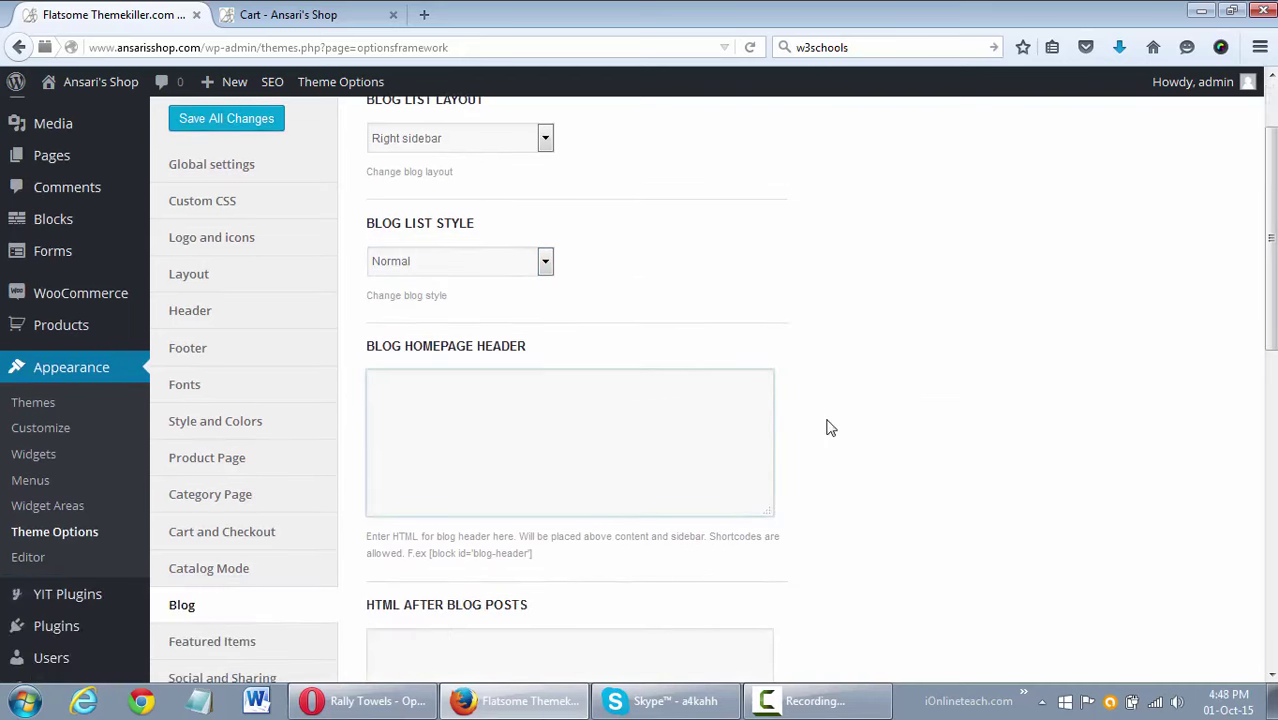
{"action": "scroll", "coordinate": [850, 397], "scroll_direction": "down", "scroll_amount": 4}
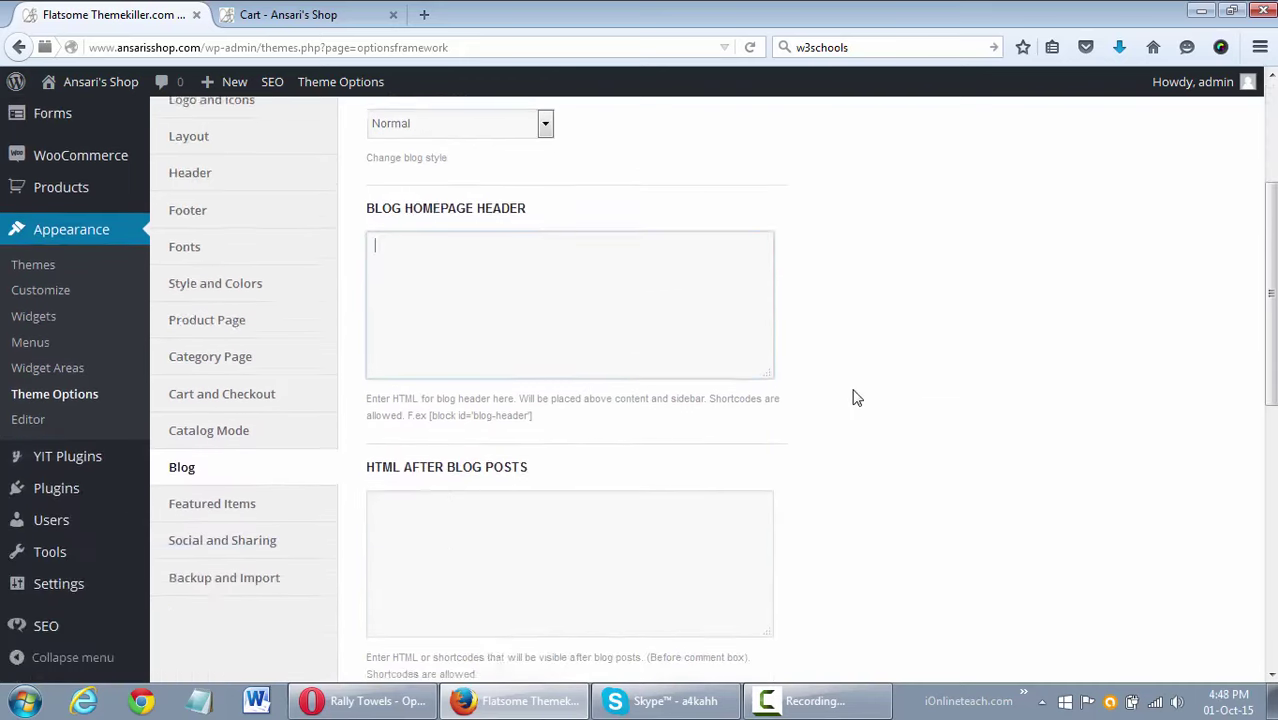
Examine the HTML After Blog Posts field and the available choices for Blog Single Post Layout.
{"action": "left_click", "coordinate": [607, 505]}
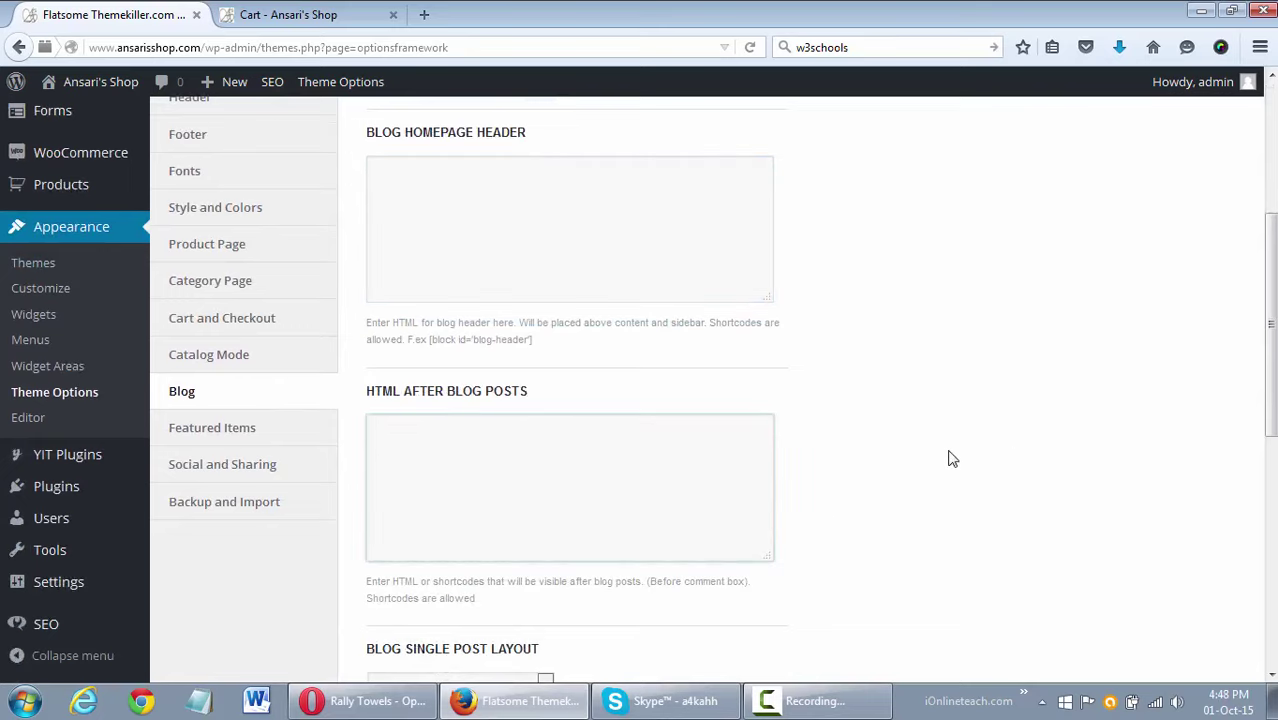
{"action": "scroll", "coordinate": [952, 458], "scroll_direction": "down", "scroll_amount": 3}
{"action": "left_click", "coordinate": [452, 379]}
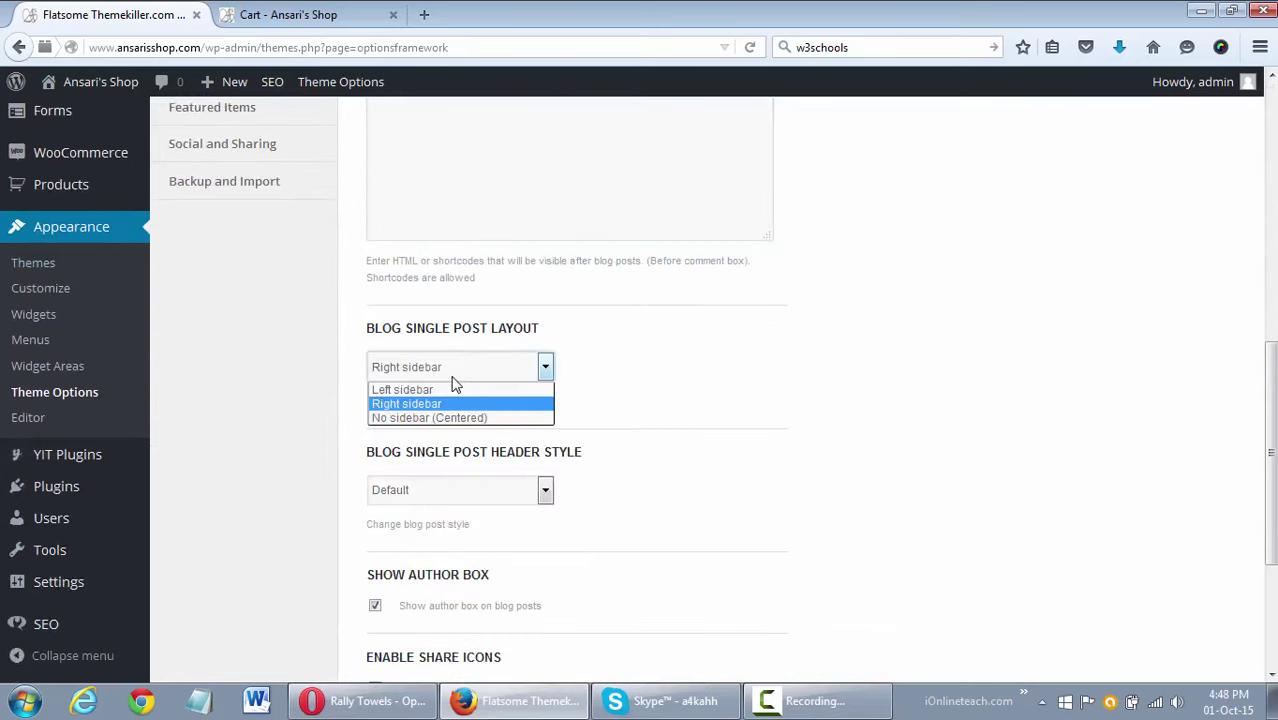
{"action": "left_click", "coordinate": [452, 379]}
{"action": "scroll", "coordinate": [599, 412], "scroll_direction": "down", "scroll_amount": 1}
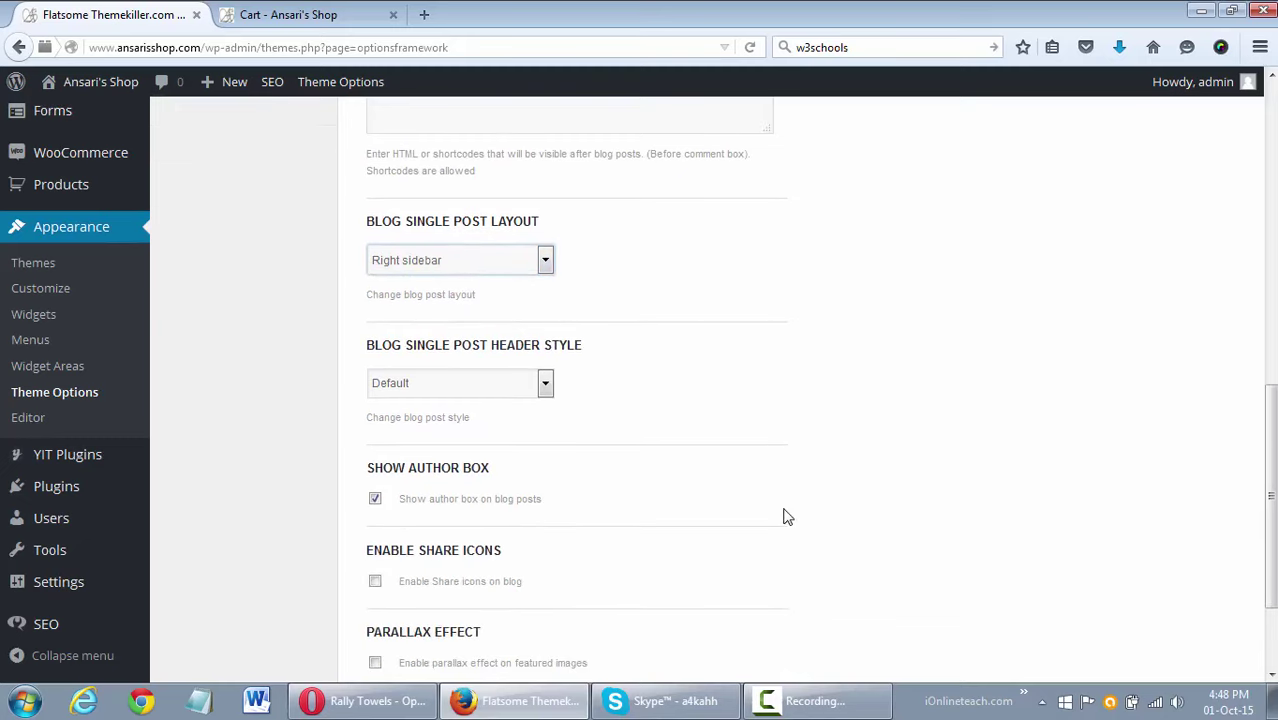
Enable share icons on the blog and save all changes, checking the shop's Cart page.
{"action": "scroll", "coordinate": [787, 516], "scroll_direction": "down", "scroll_amount": 2}
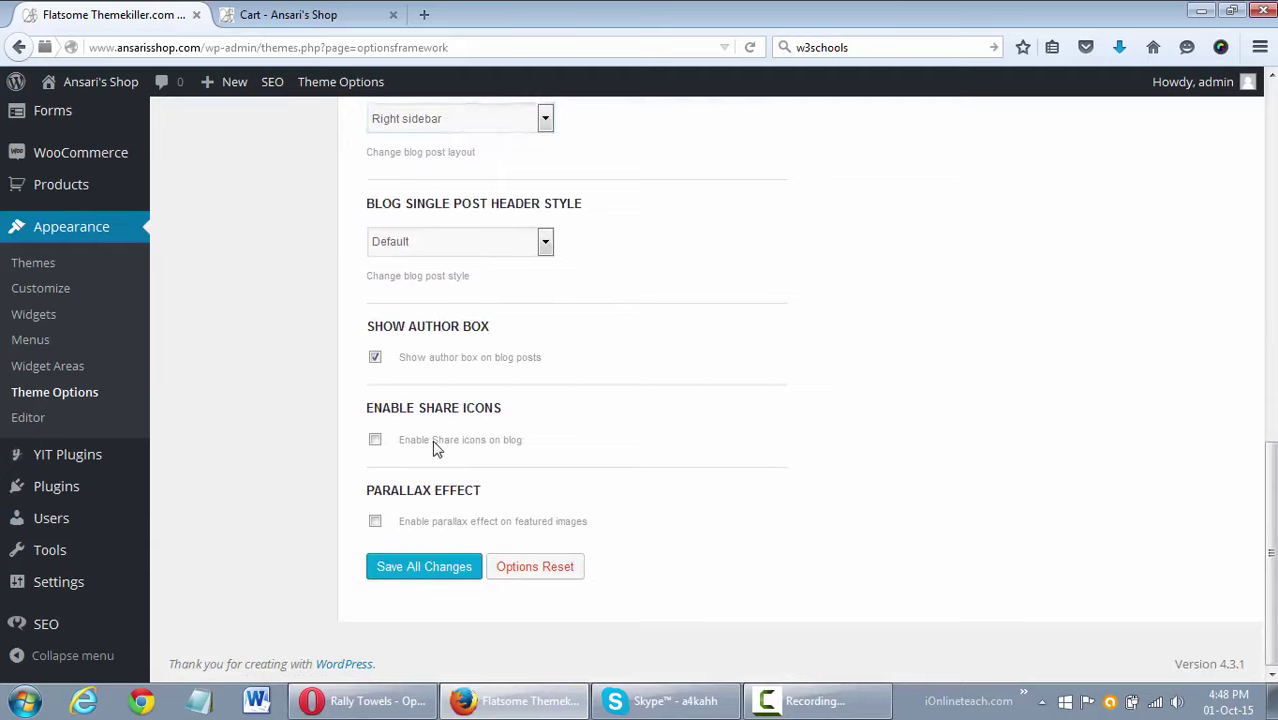
{"action": "left_click", "coordinate": [374, 440]}
{"action": "left_click", "coordinate": [425, 568]}
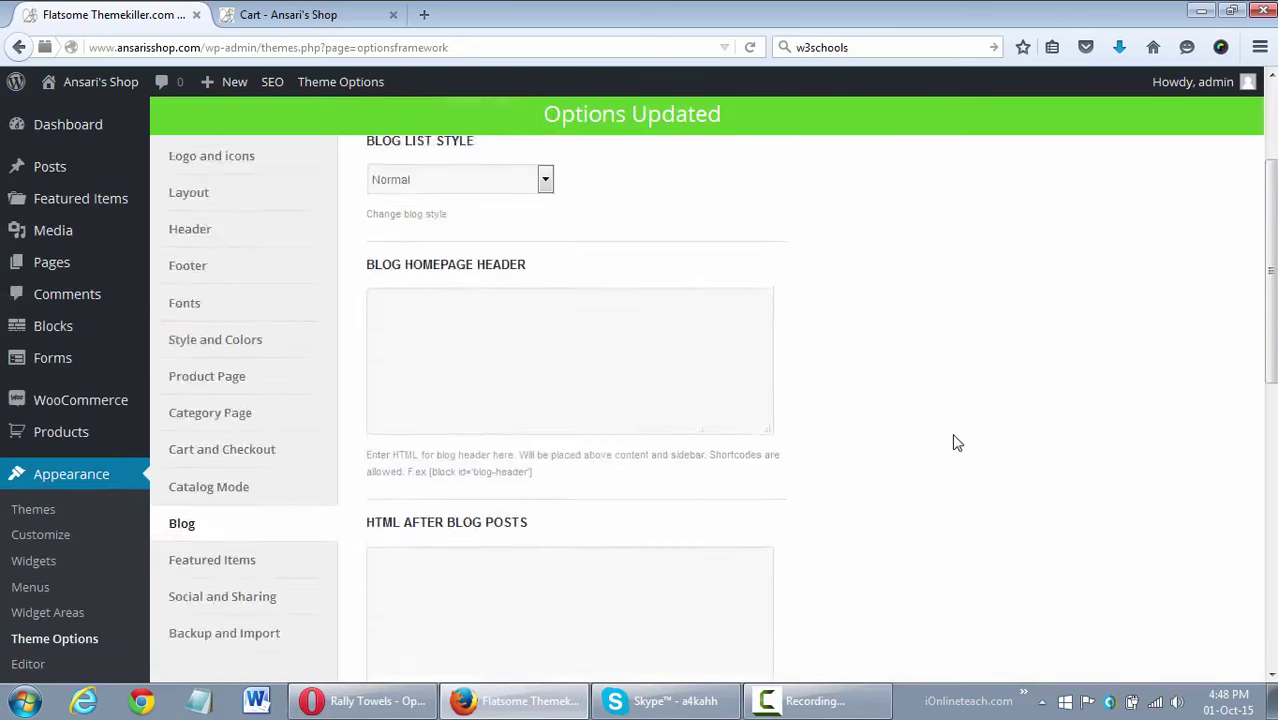
{"action": "left_click", "coordinate": [295, 16]}
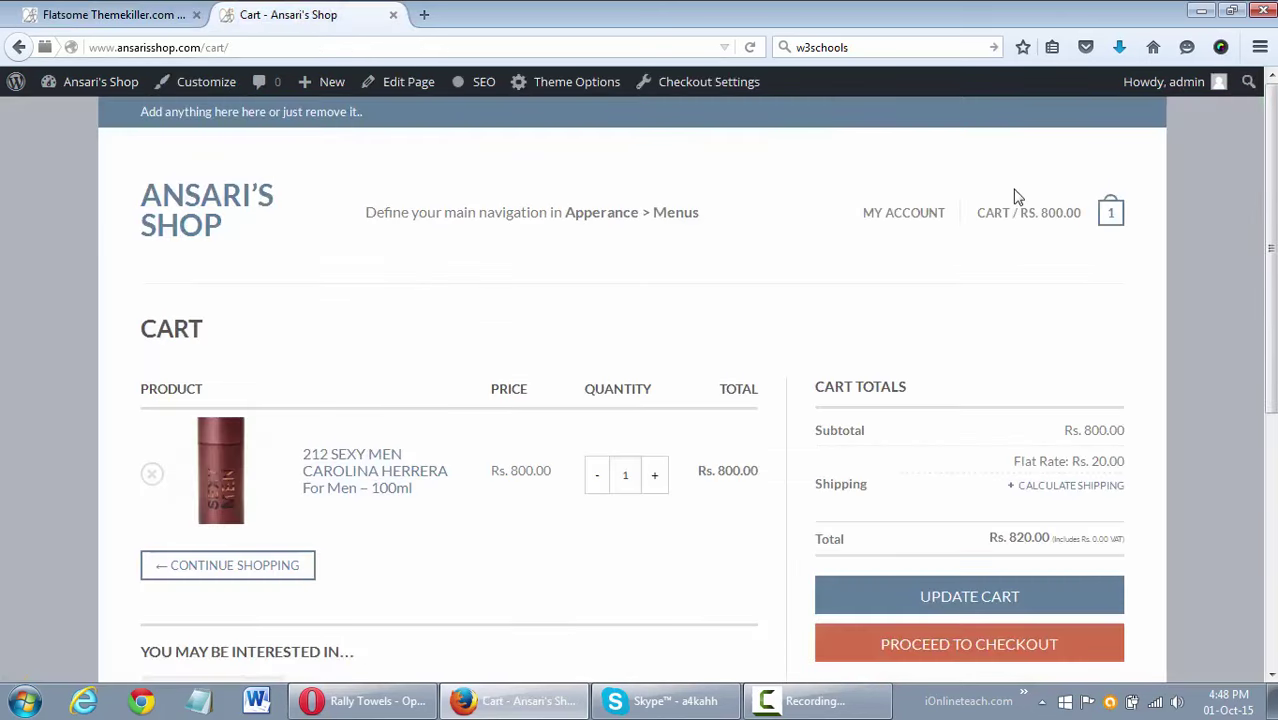
{"action": "left_click", "coordinate": [115, 15]}
Open the Featured Items theme options and review the page, items per page, related items and height settings.
{"action": "scroll", "coordinate": [485, 337], "scroll_direction": "down", "scroll_amount": 5}
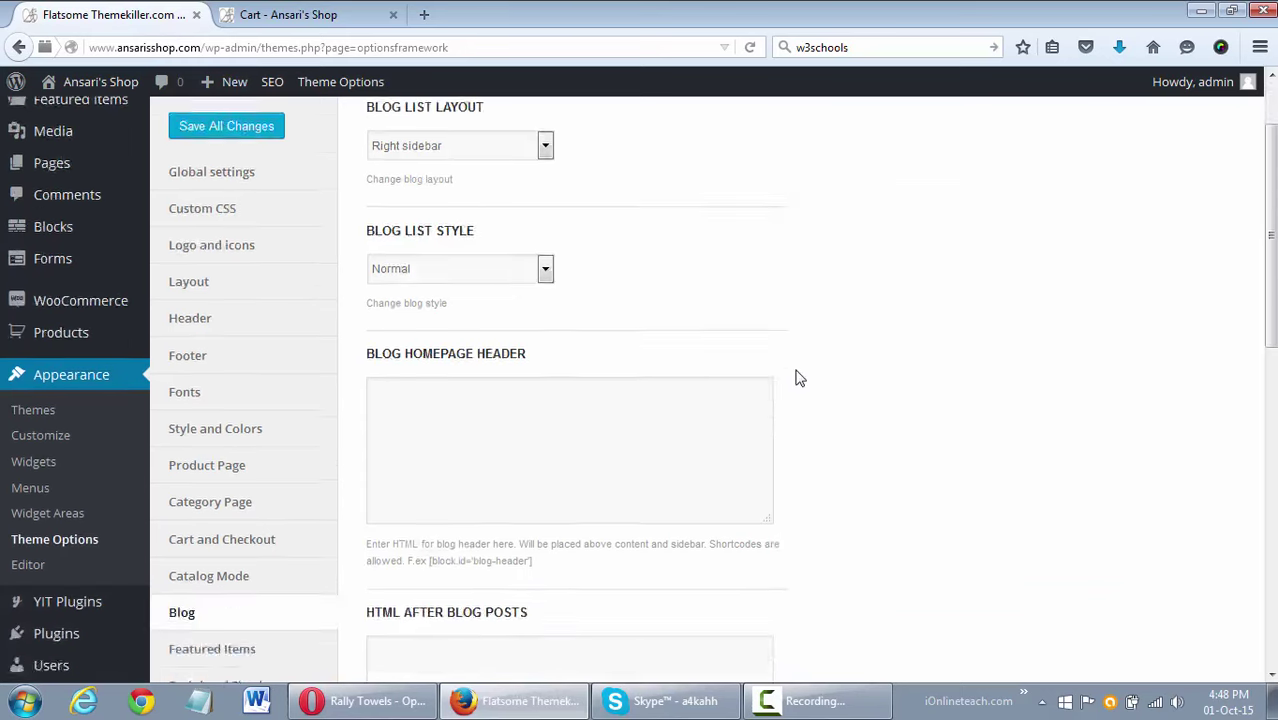
{"action": "left_click", "coordinate": [240, 432]}
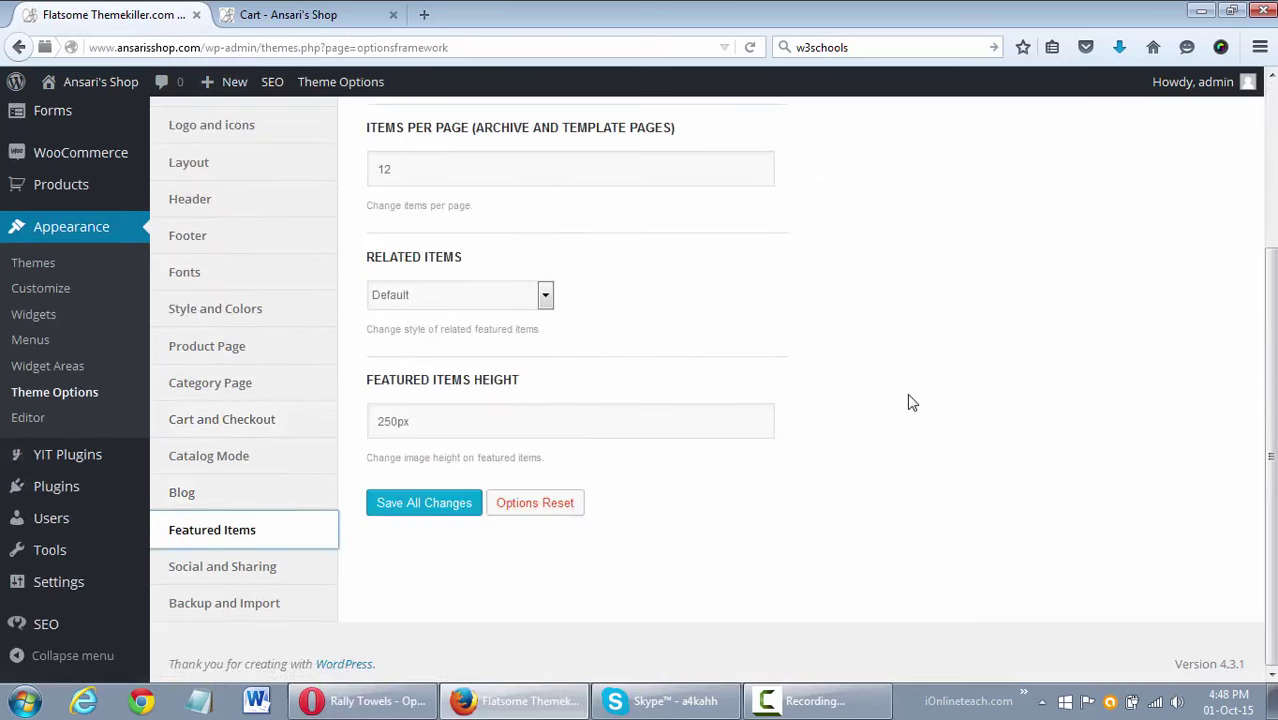
{"action": "scroll", "coordinate": [920, 405], "scroll_direction": "up", "scroll_amount": 3}
{"action": "scroll", "coordinate": [945, 411], "scroll_direction": "up", "scroll_amount": 2}
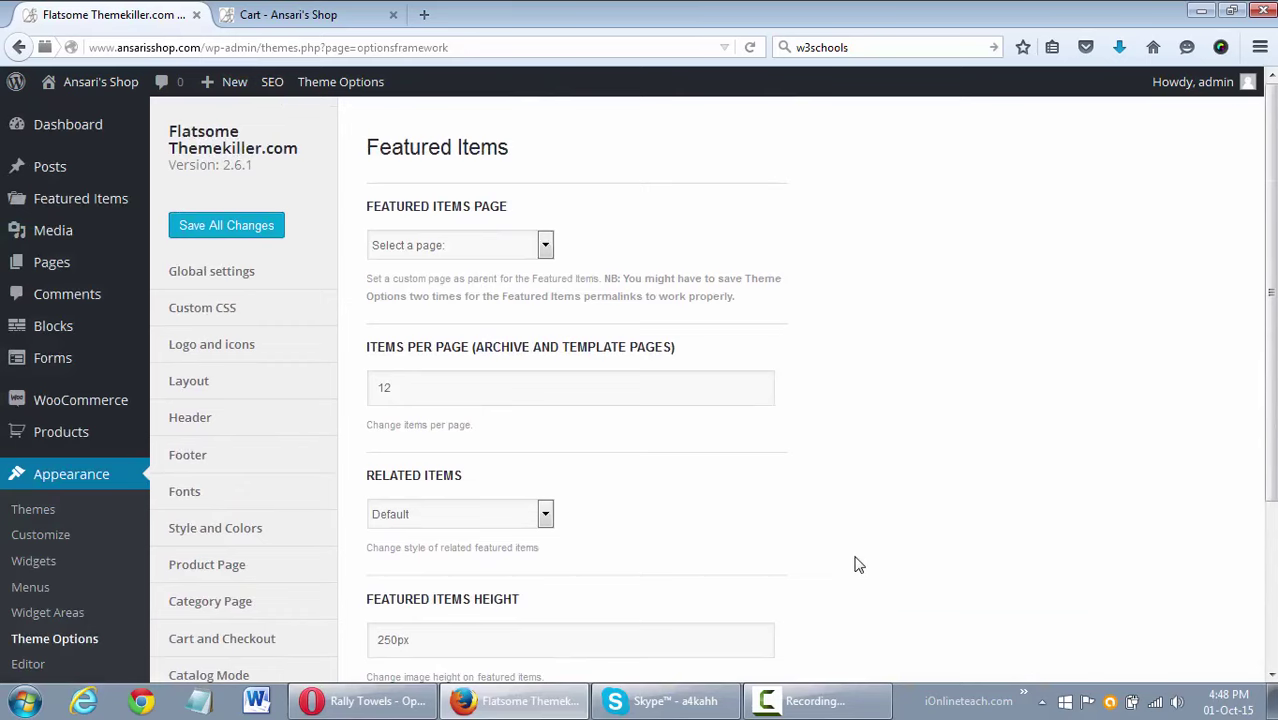
Open the Social and Sharing theme options and review the Facebook login, Share Icons and Custom Share Icons settings.
{"action": "scroll", "coordinate": [855, 565], "scroll_direction": "down", "scroll_amount": 4}
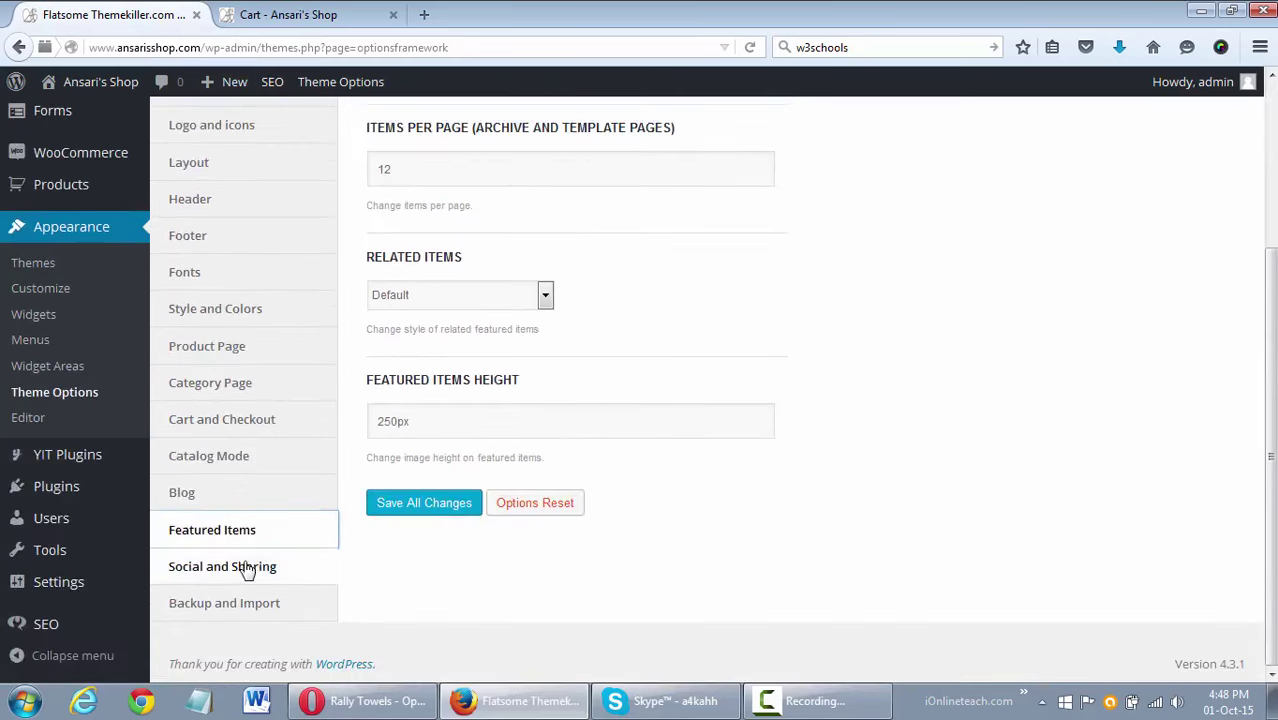
{"action": "left_click", "coordinate": [247, 568]}
{"action": "scroll", "coordinate": [793, 471], "scroll_direction": "up", "scroll_amount": 5}
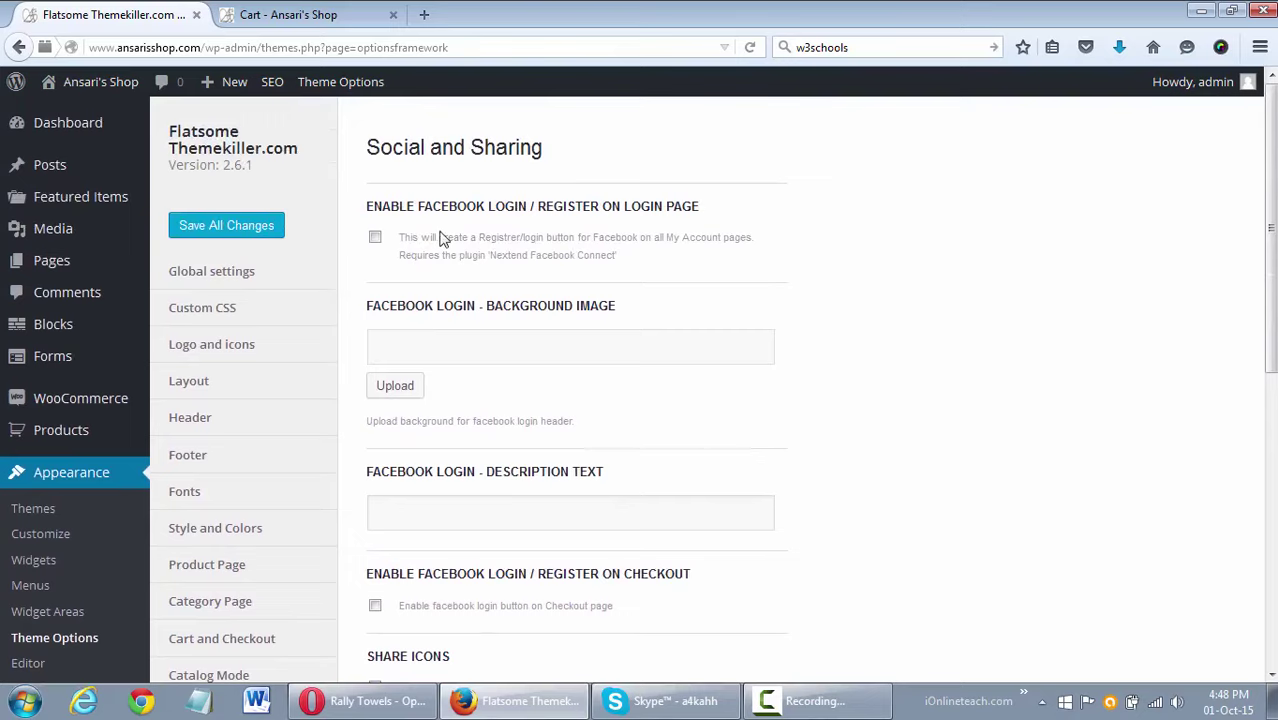
{"action": "scroll", "coordinate": [887, 372], "scroll_direction": "down", "scroll_amount": 1}
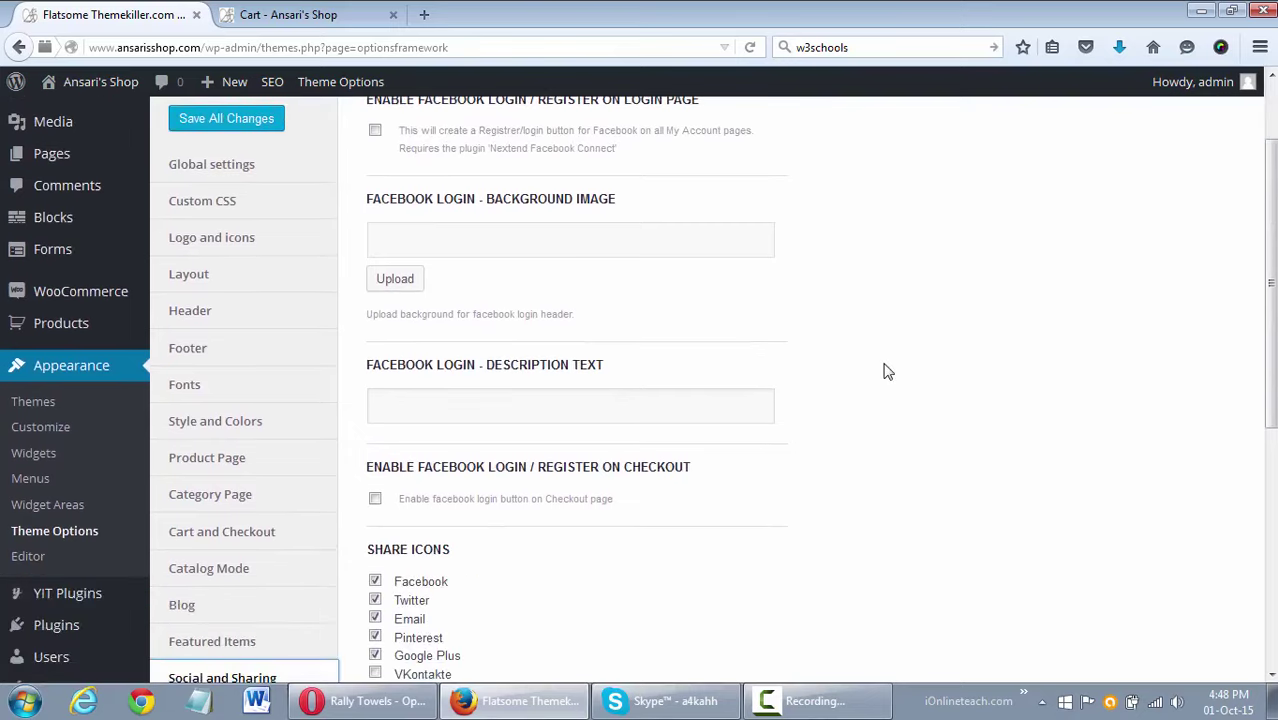
{"action": "scroll", "coordinate": [892, 416], "scroll_direction": "down", "scroll_amount": 1}
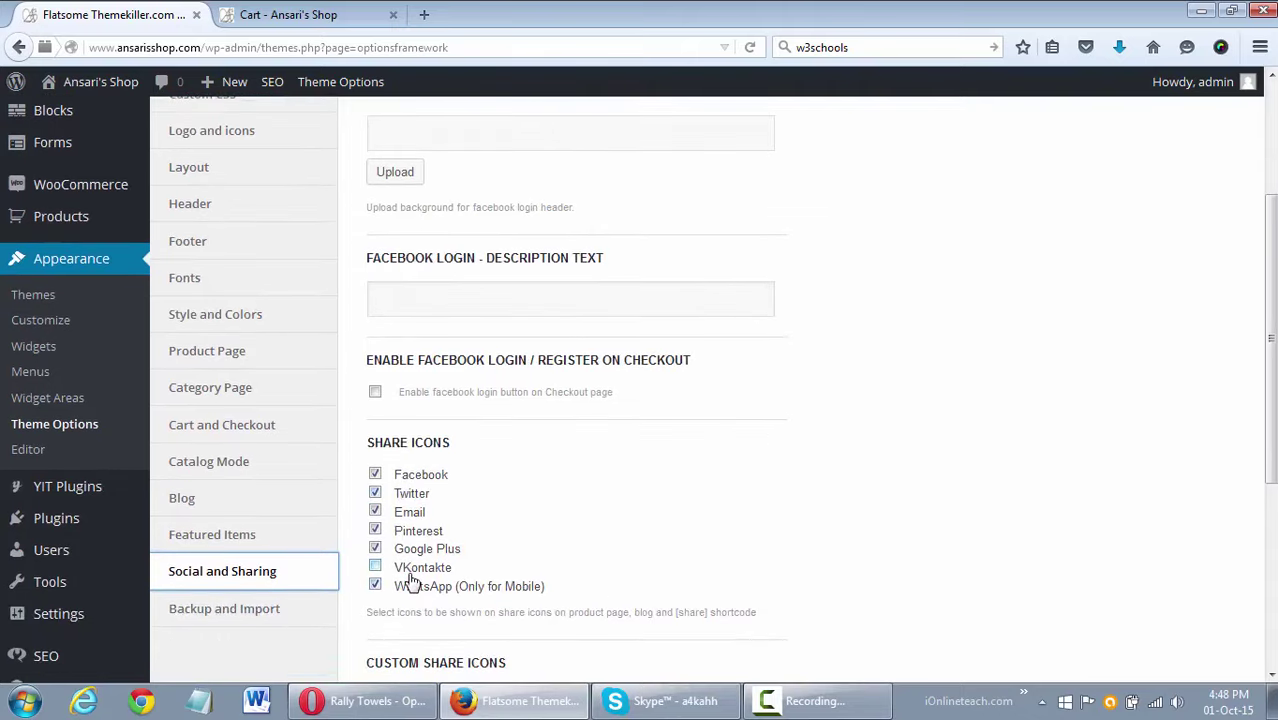
{"action": "scroll", "coordinate": [662, 503], "scroll_direction": "down", "scroll_amount": 3}
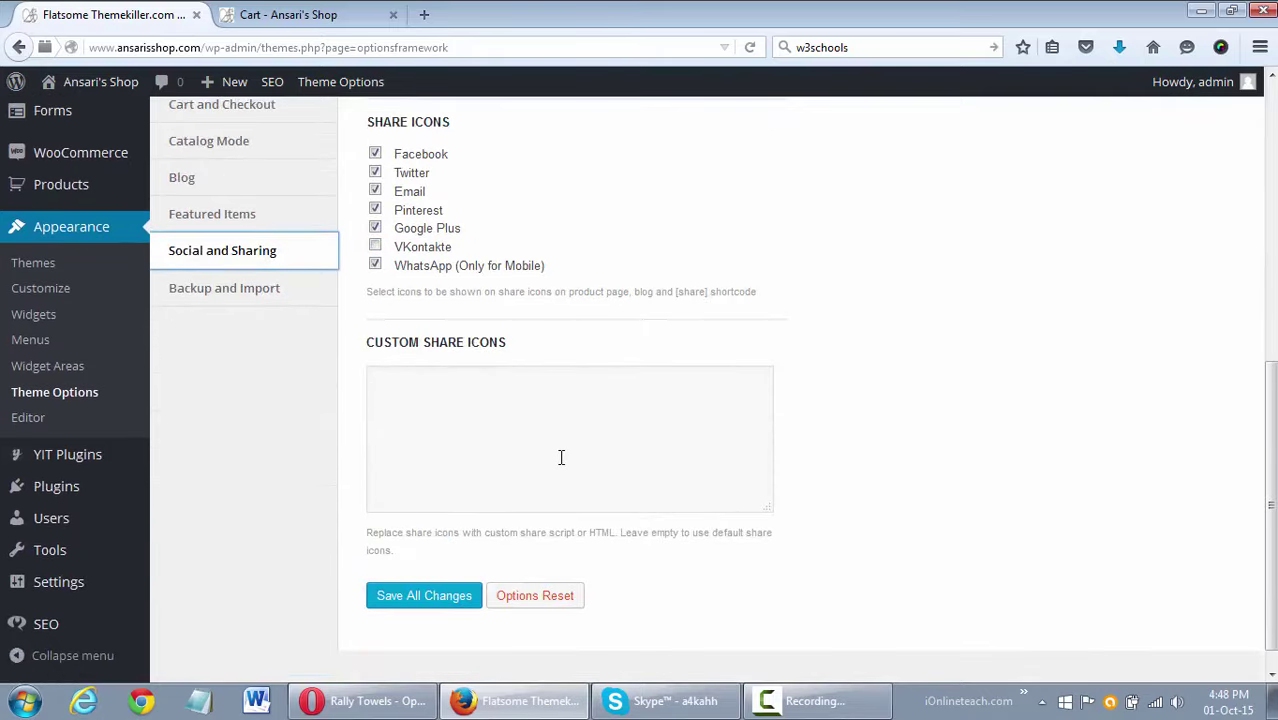
{"action": "left_click", "coordinate": [561, 457]}
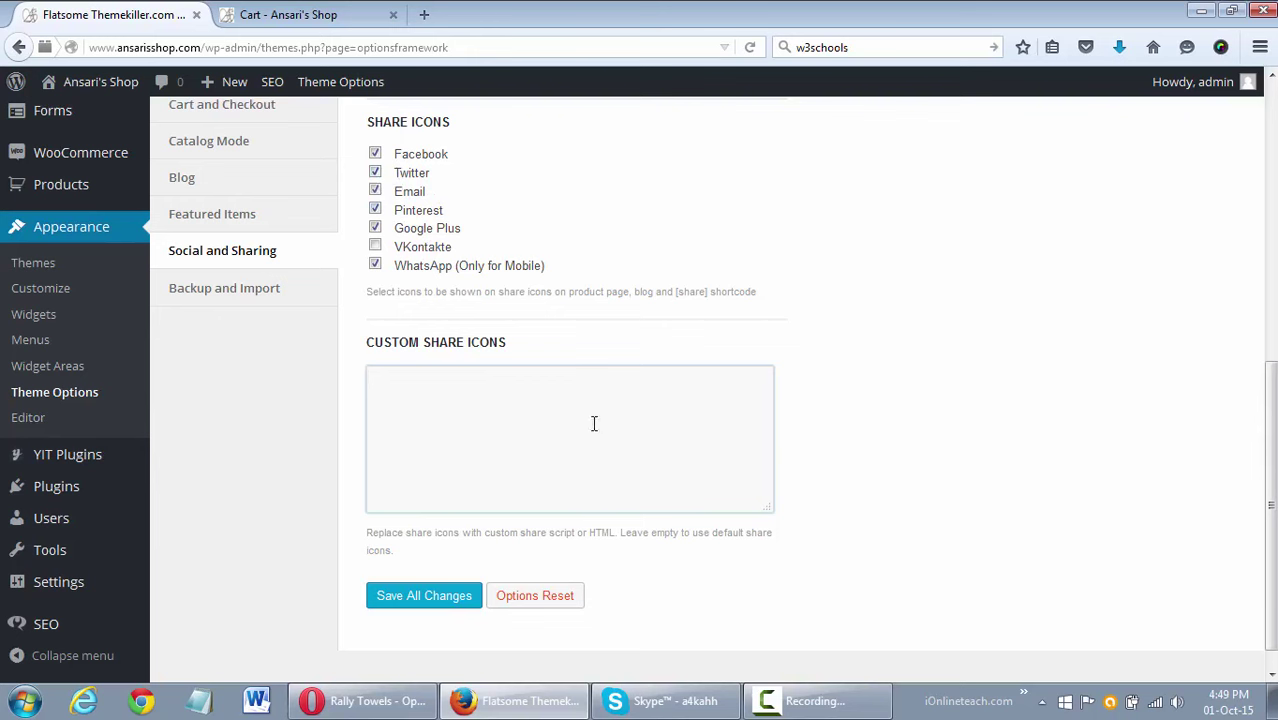
Open the Backup and Import theme options and examine the backup, restore and transfer sections.
{"action": "left_click", "coordinate": [230, 292]}
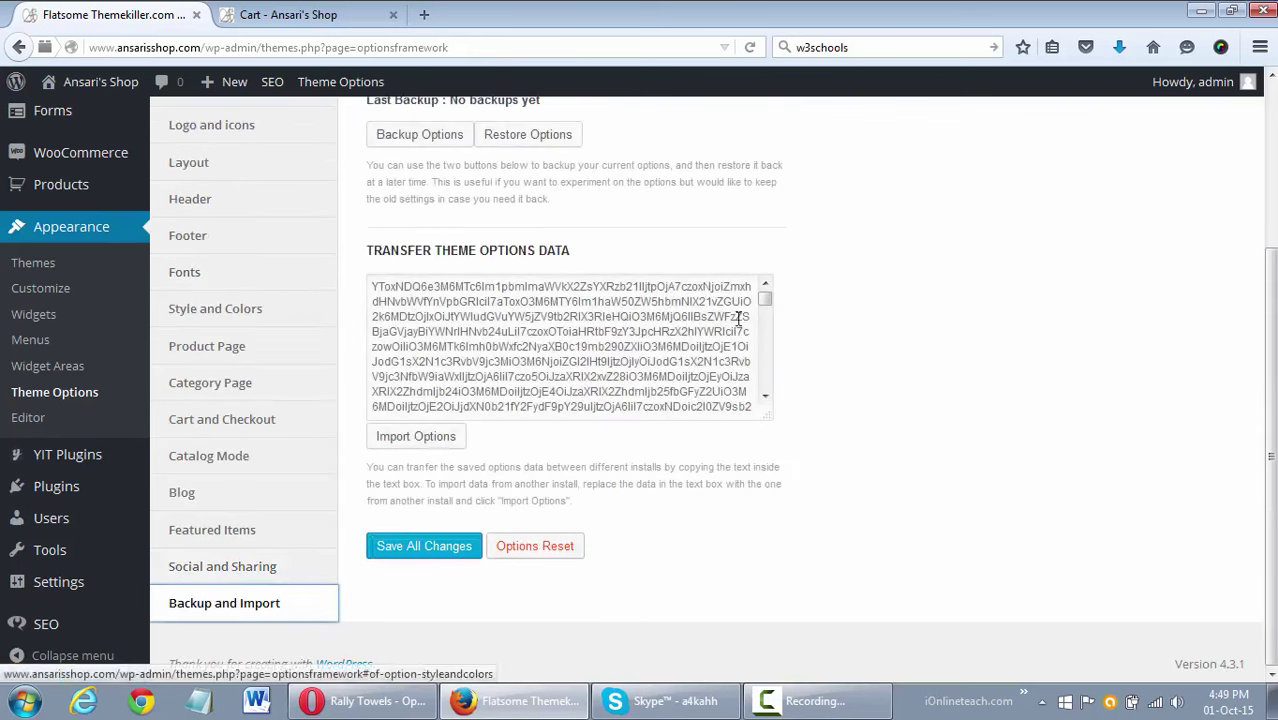
{"action": "scroll", "coordinate": [1010, 346], "scroll_direction": "up", "scroll_amount": 3}
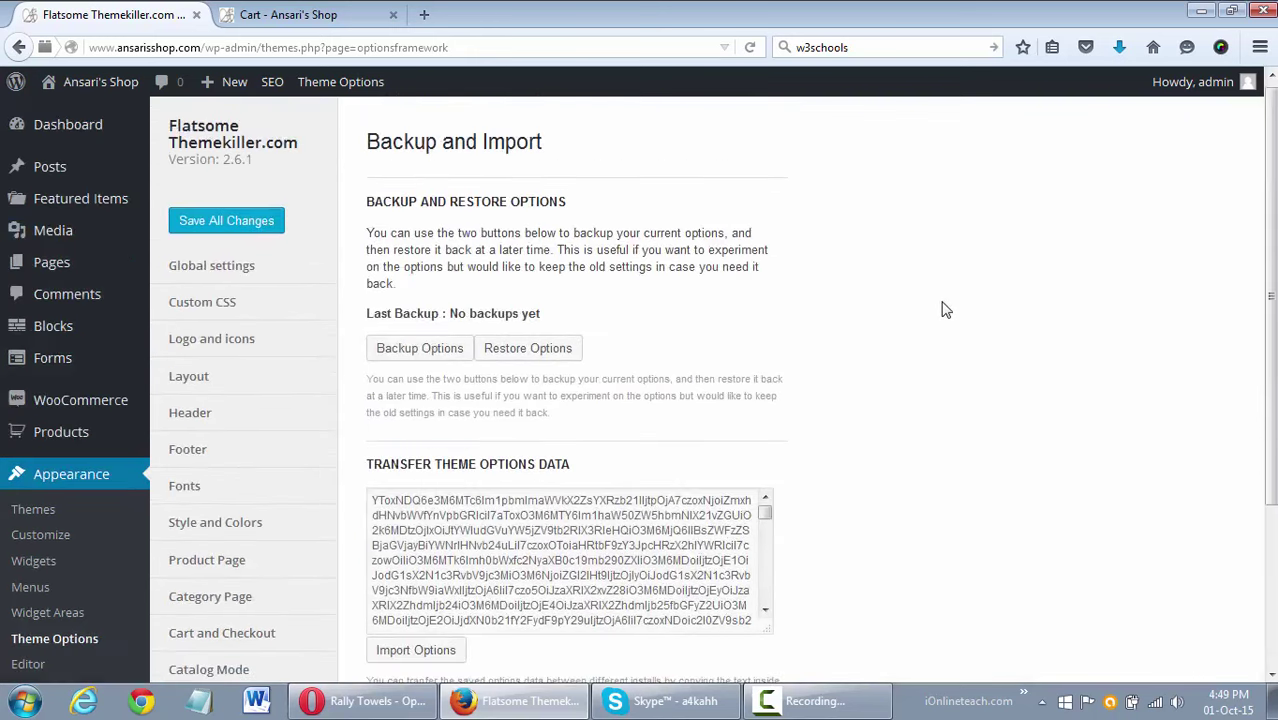
Open the list of all pages and apply 999 as the number of items per page.
{"action": "mouse_move", "coordinate": [76, 264]}
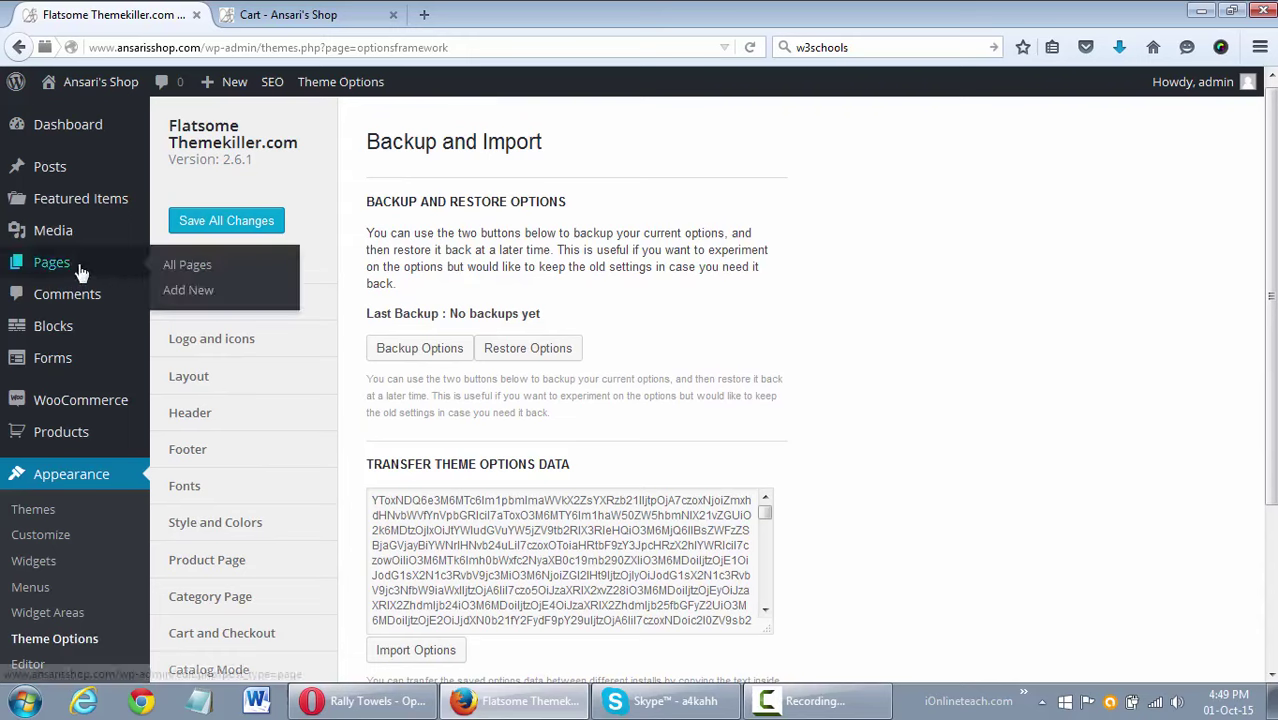
{"action": "left_click", "coordinate": [222, 272]}
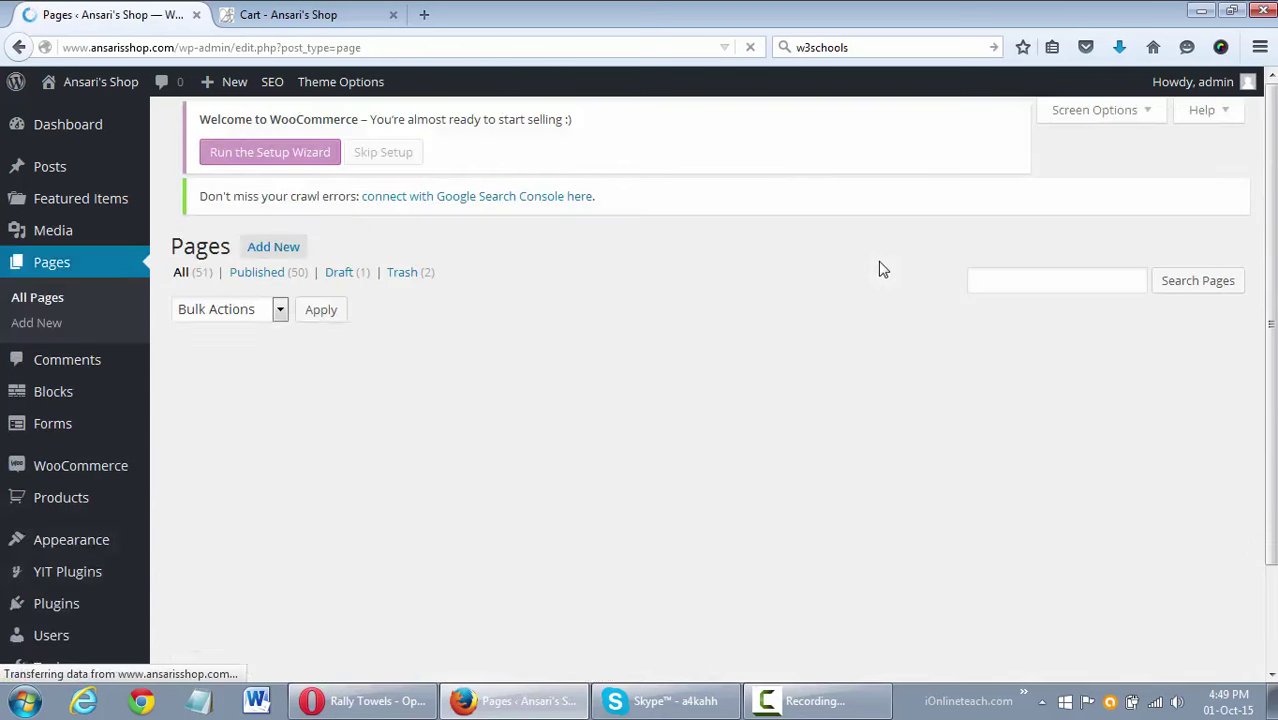
{"action": "left_click", "coordinate": [1096, 112]}
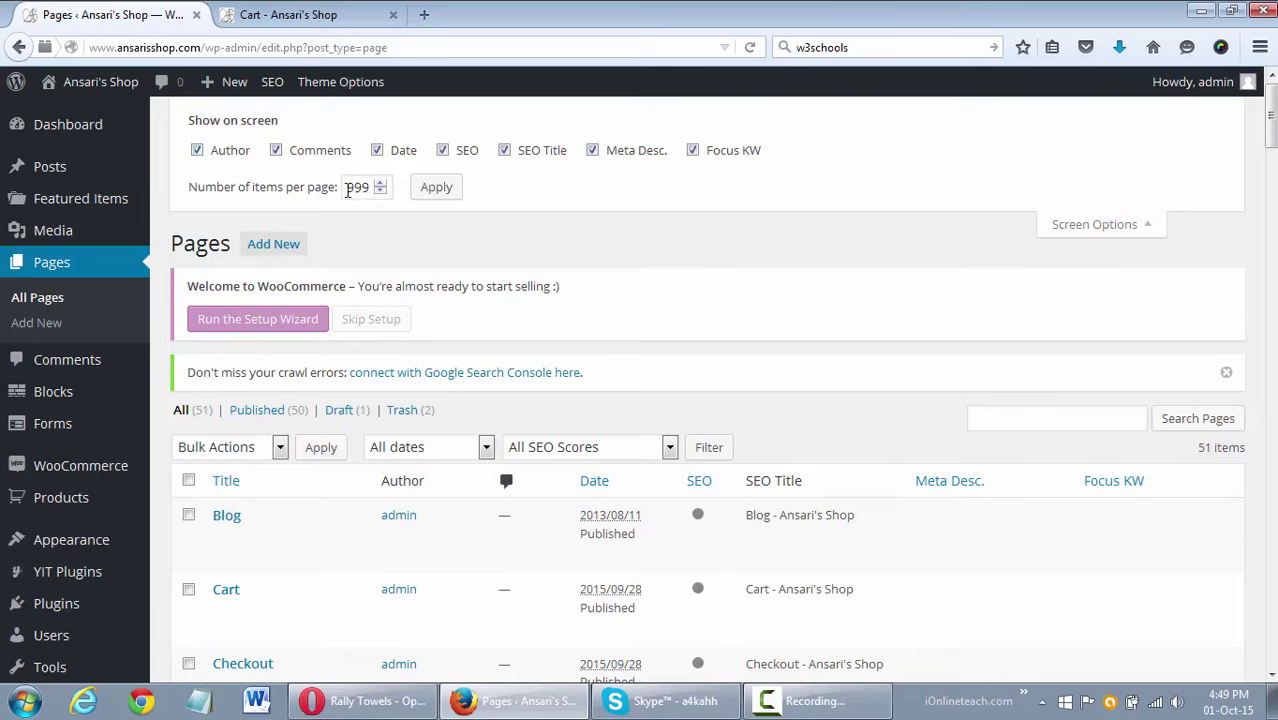
{"action": "left_click", "coordinate": [438, 189]}
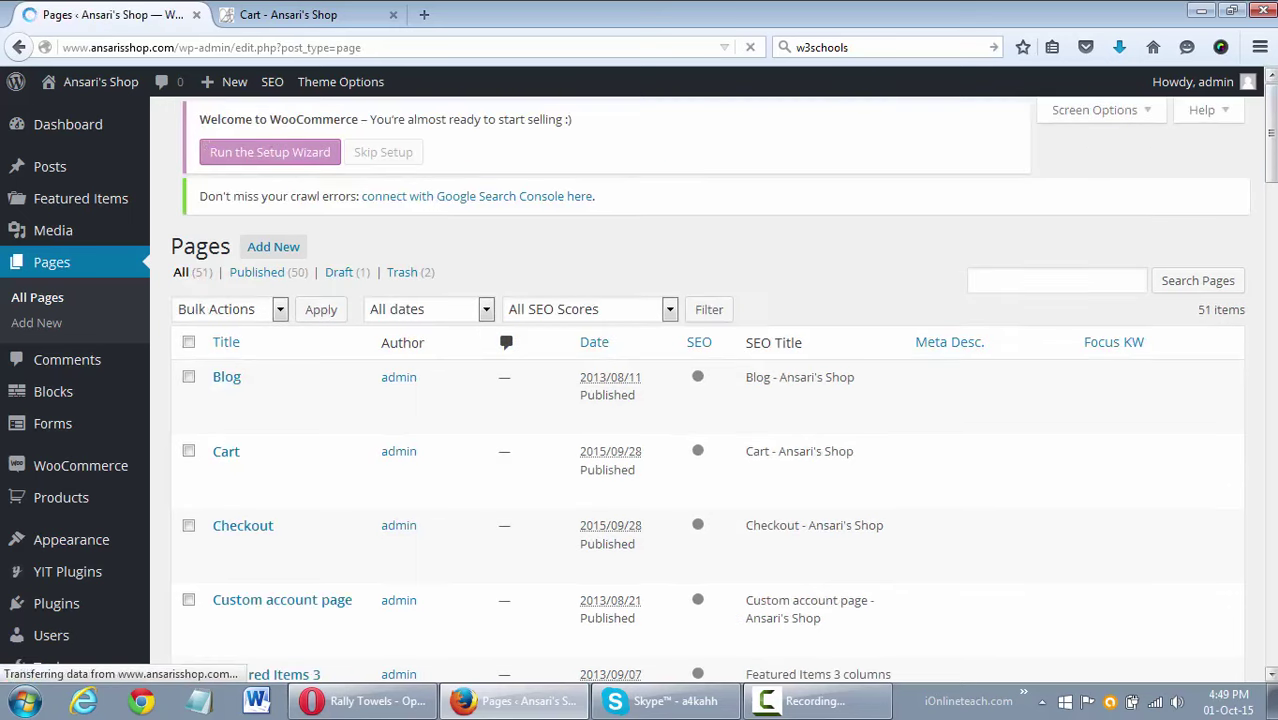
Move the ninja_forms_preview_page draft, the Online Shopping Store page and the Shop page that is not the front page to the trash.
{"action": "scroll", "coordinate": [1269, 116], "scroll_direction": "down", "scroll_amount": 3}
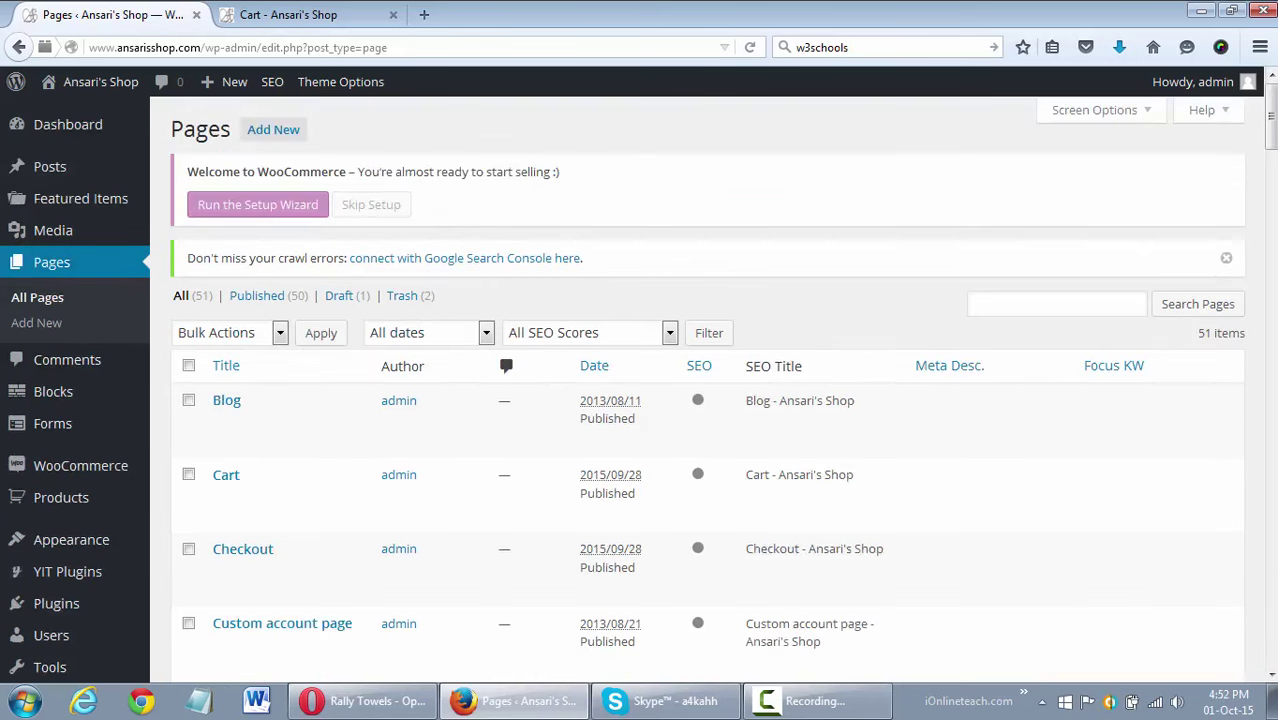
{"action": "scroll", "coordinate": [825, 220], "scroll_direction": "down", "scroll_amount": 3}
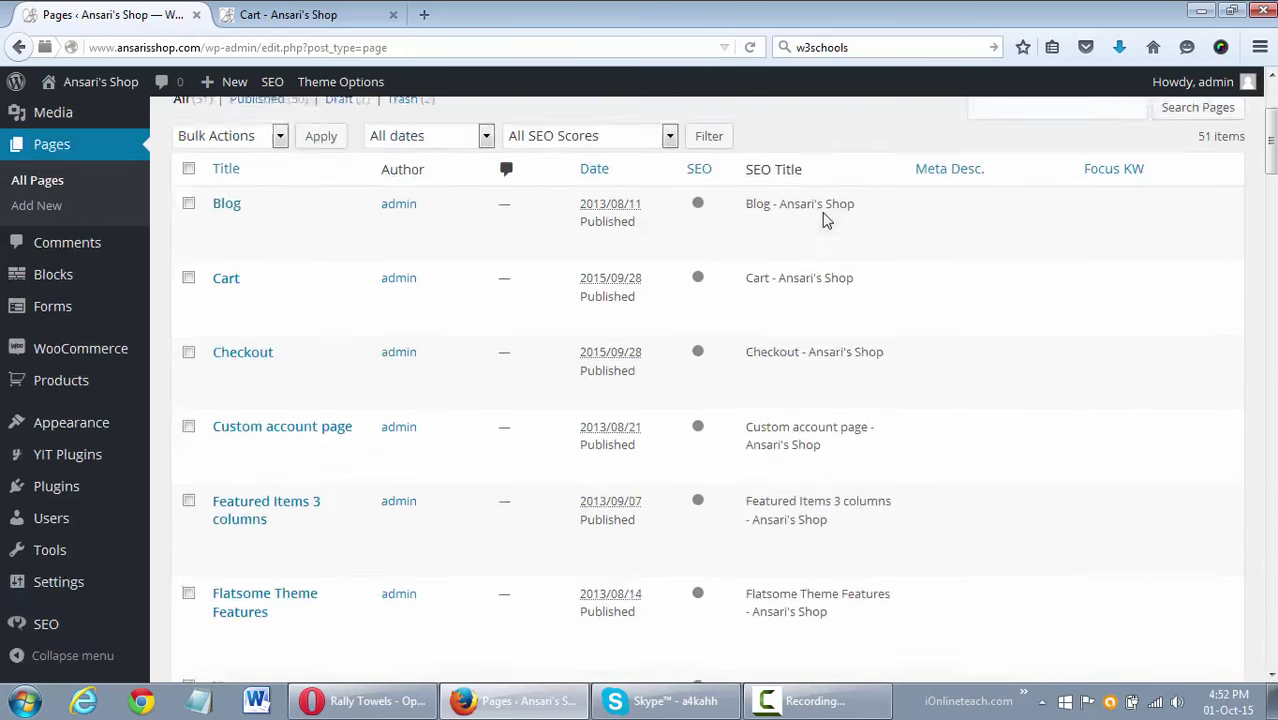
{"action": "scroll", "coordinate": [825, 220], "scroll_direction": "down", "scroll_amount": 10}
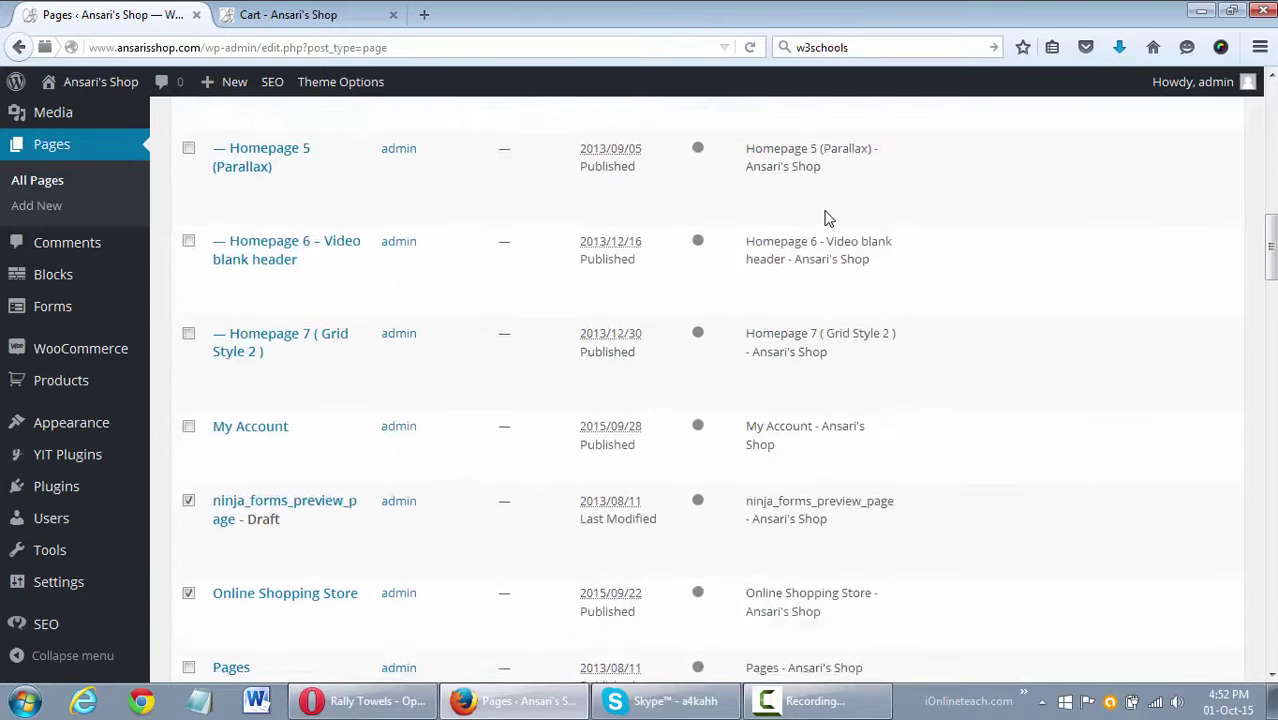
{"action": "scroll", "coordinate": [827, 218], "scroll_direction": "down", "scroll_amount": 4}
{"action": "scroll", "coordinate": [827, 218], "scroll_direction": "up", "scroll_amount": 1}
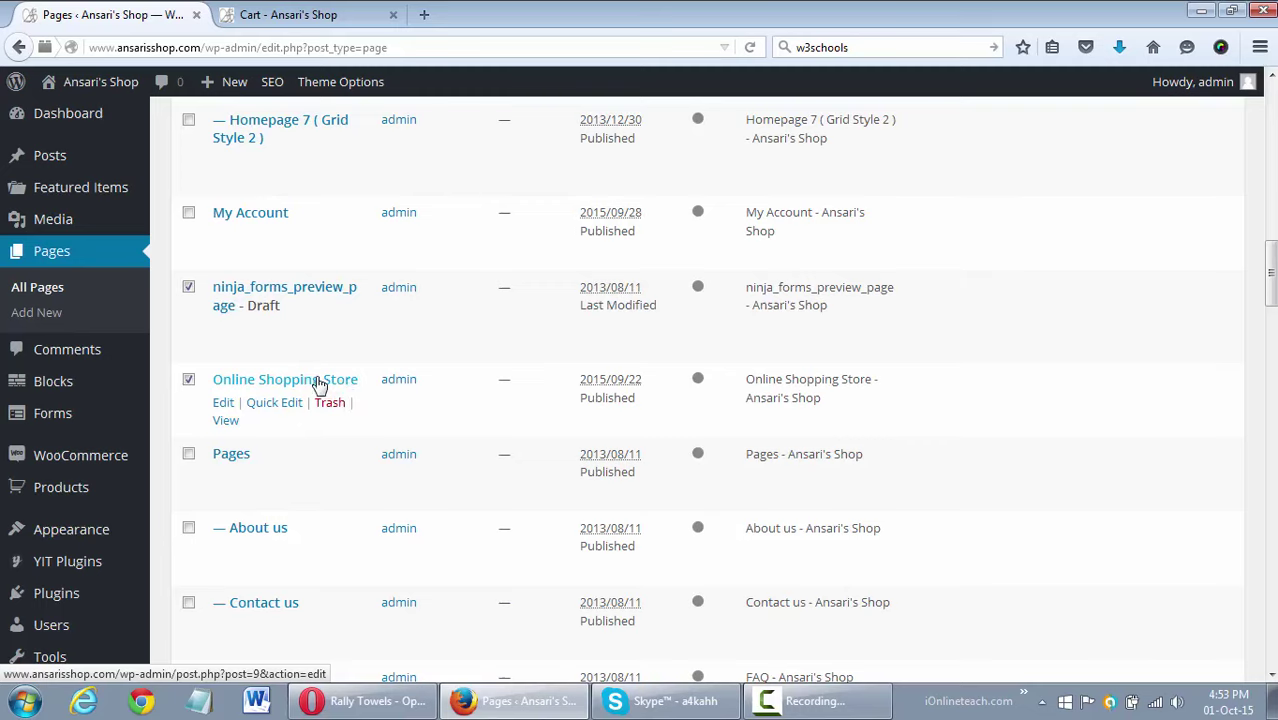
{"action": "scroll", "coordinate": [390, 380], "scroll_direction": "down", "scroll_amount": 2}
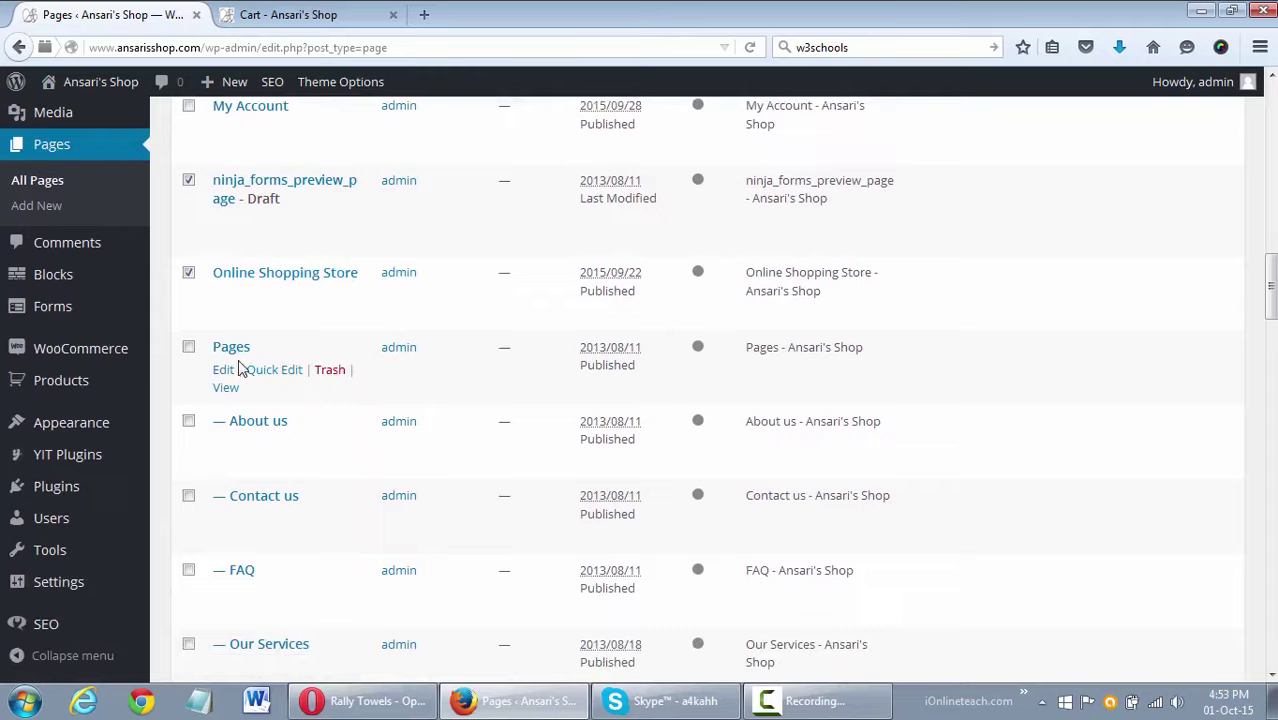
{"action": "scroll", "coordinate": [531, 419], "scroll_direction": "down", "scroll_amount": 4}
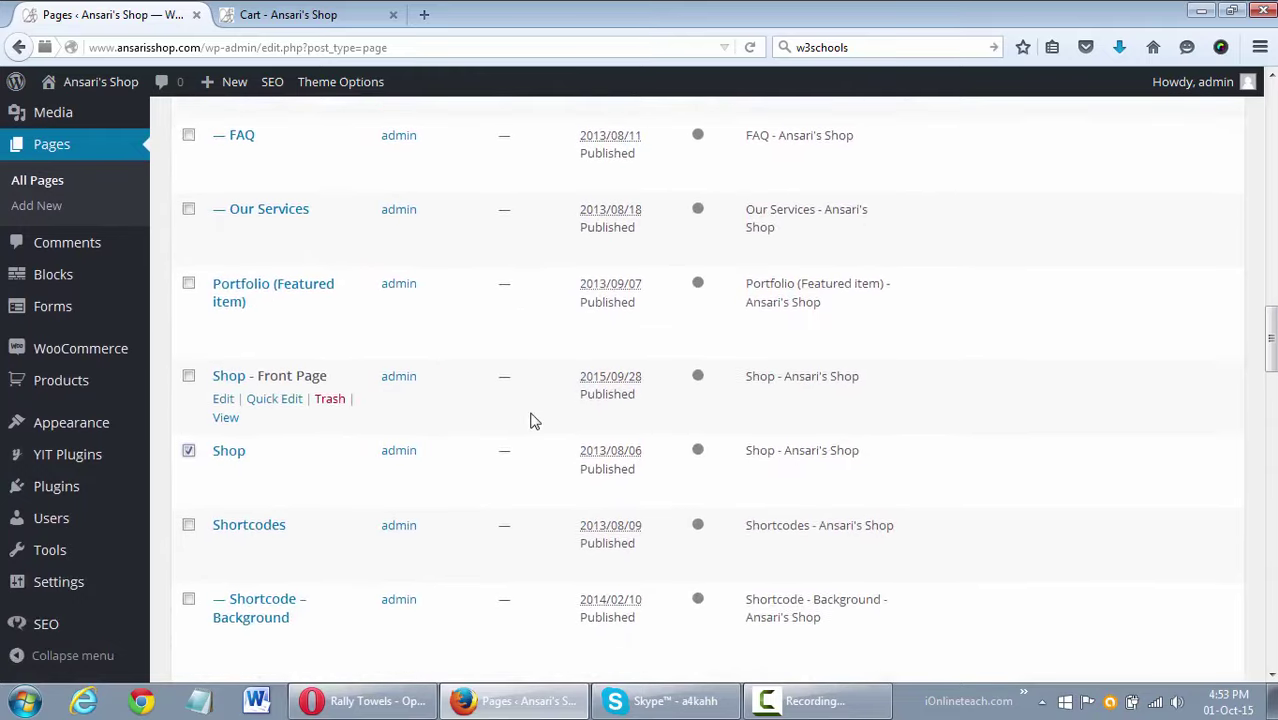
{"action": "scroll", "coordinate": [531, 419], "scroll_direction": "down", "scroll_amount": 1}
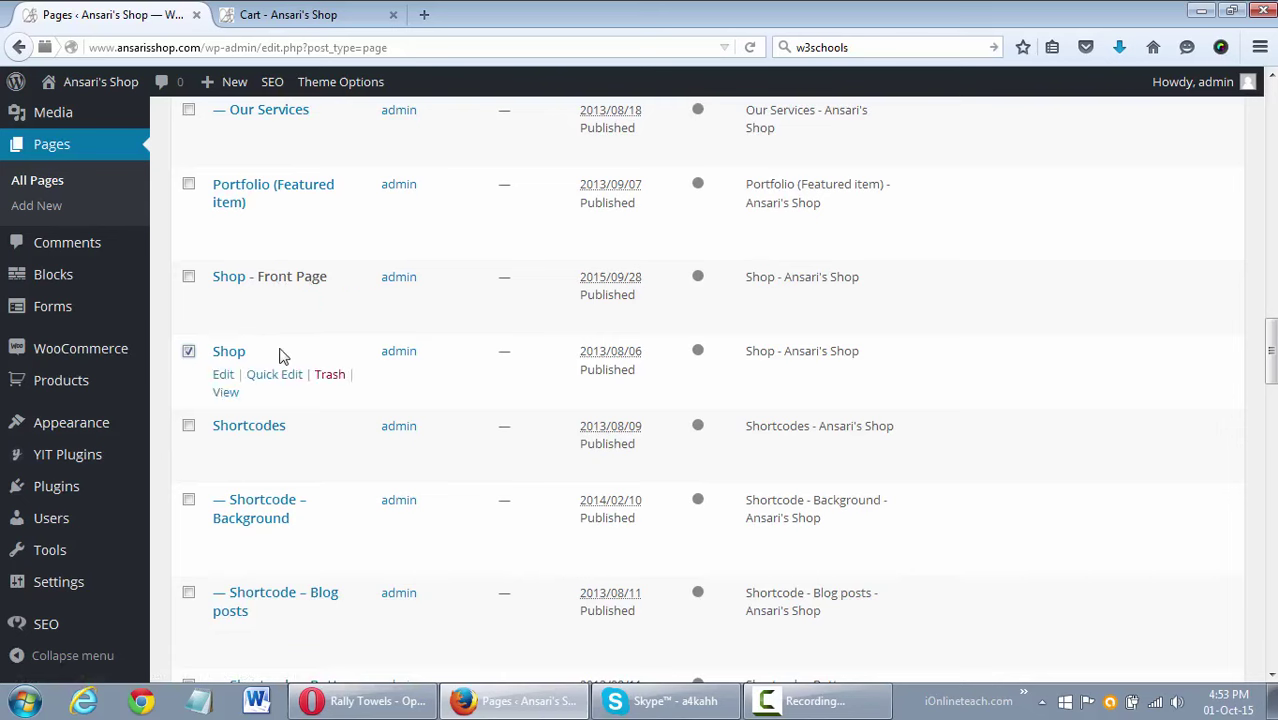
{"action": "scroll", "coordinate": [659, 402], "scroll_direction": "down", "scroll_amount": 9}
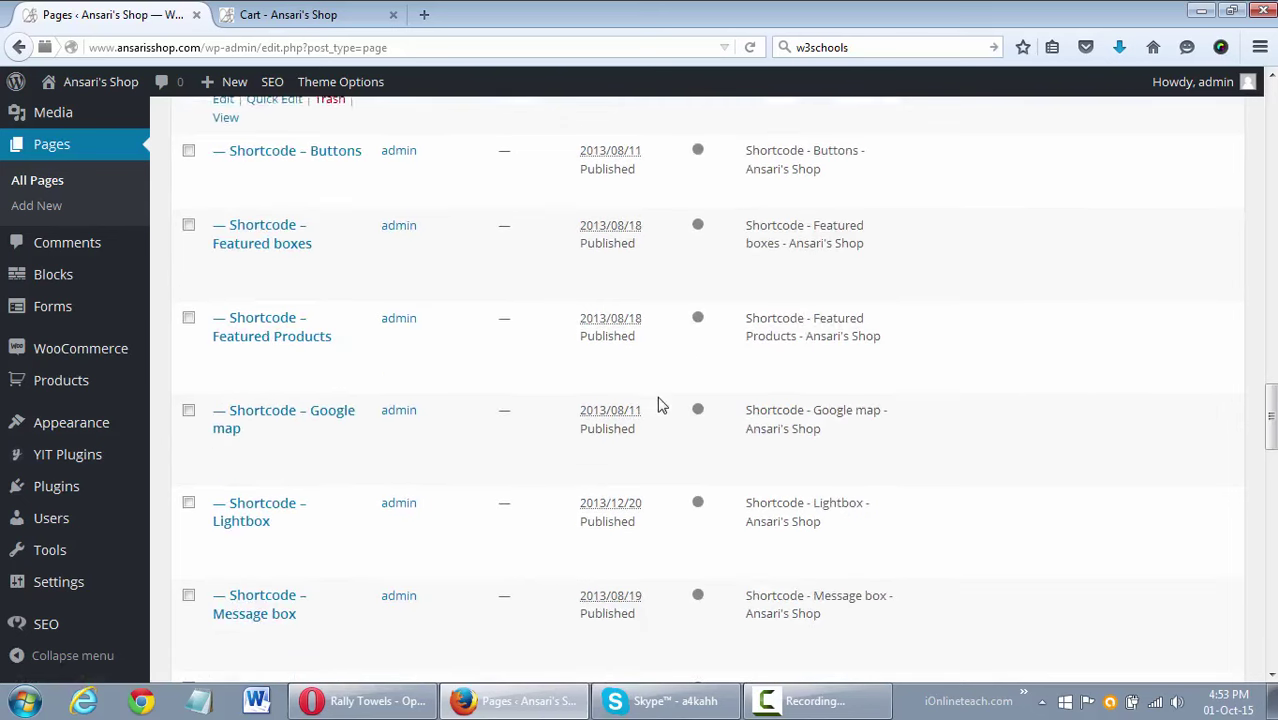
{"action": "scroll", "coordinate": [659, 404], "scroll_direction": "down", "scroll_amount": 12}
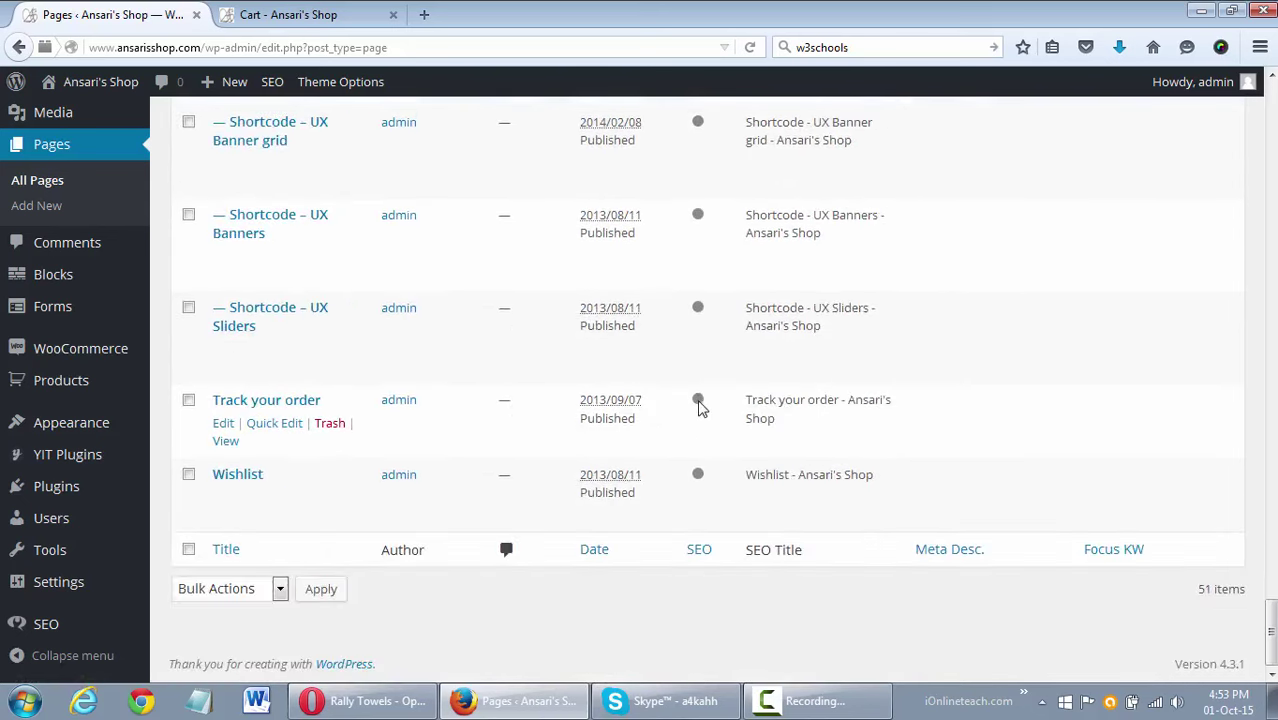
{"action": "left_click", "coordinate": [250, 589]}
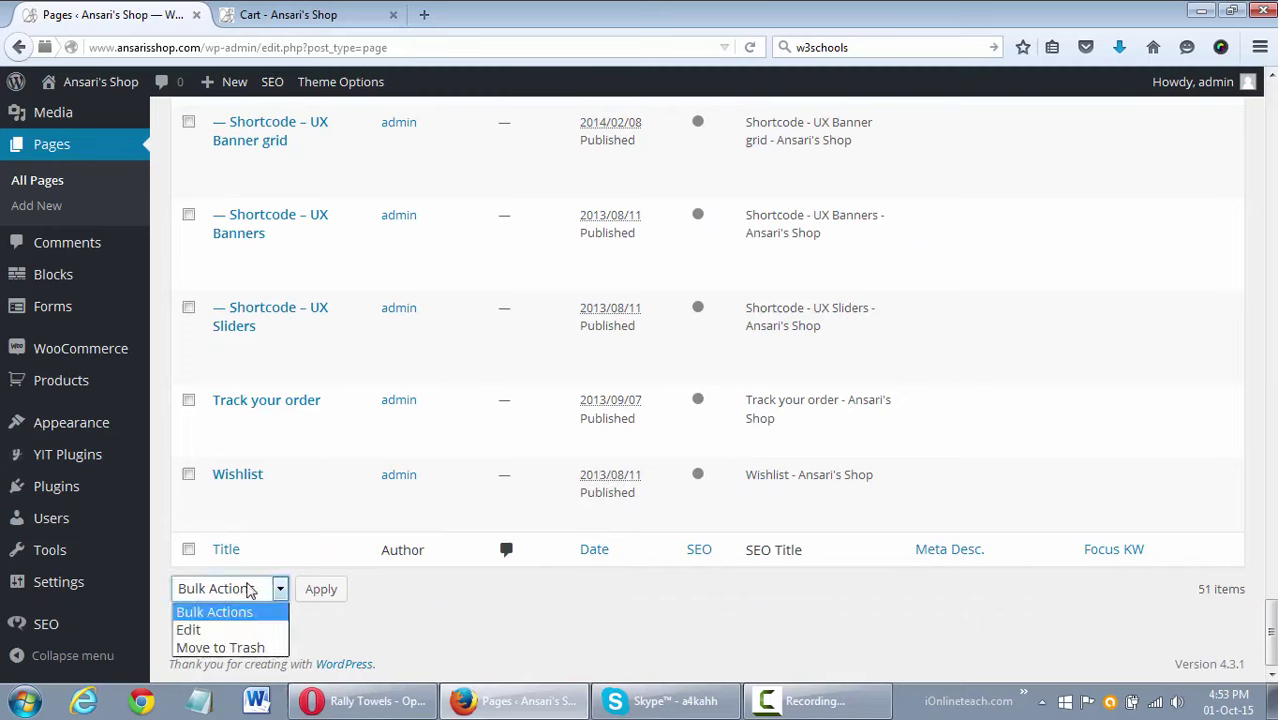
{"action": "left_click", "coordinate": [222, 647]}
{"action": "left_click", "coordinate": [321, 589]}
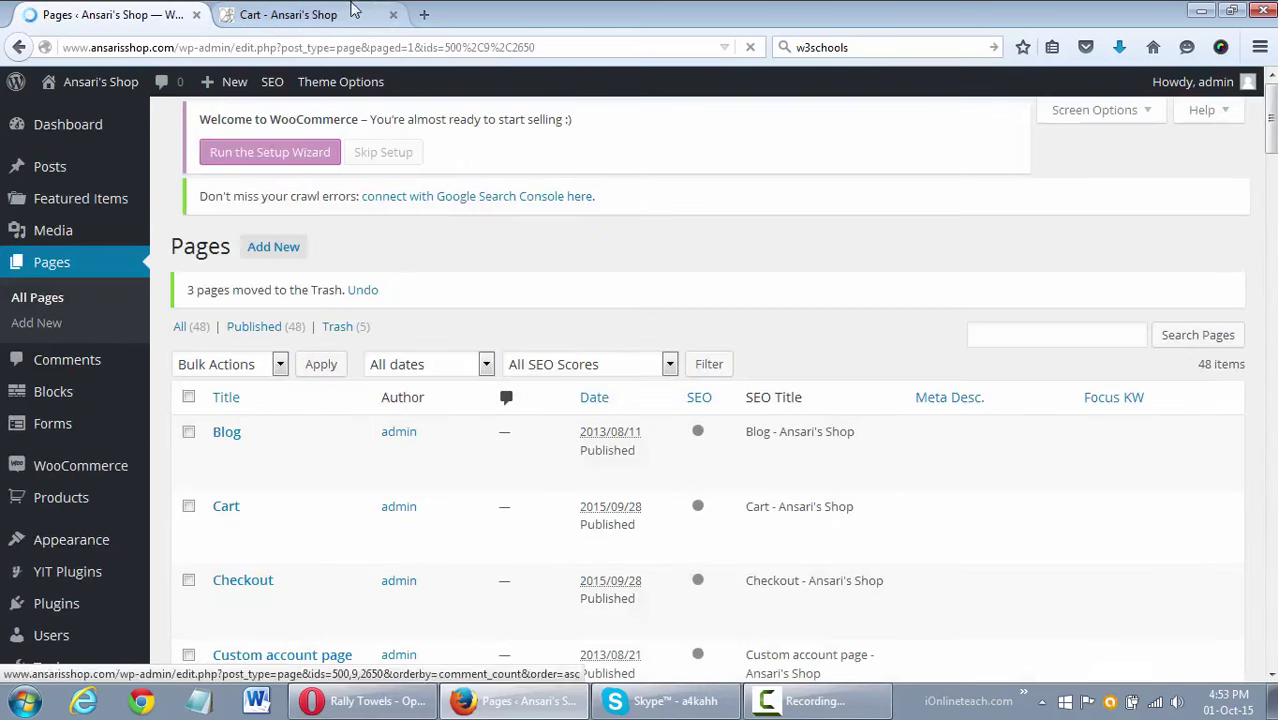
View the shop's front page on the live site and return to the list of pages in the admin area.
{"action": "left_click", "coordinate": [395, 14]}
{"action": "left_click", "coordinate": [222, 212]}
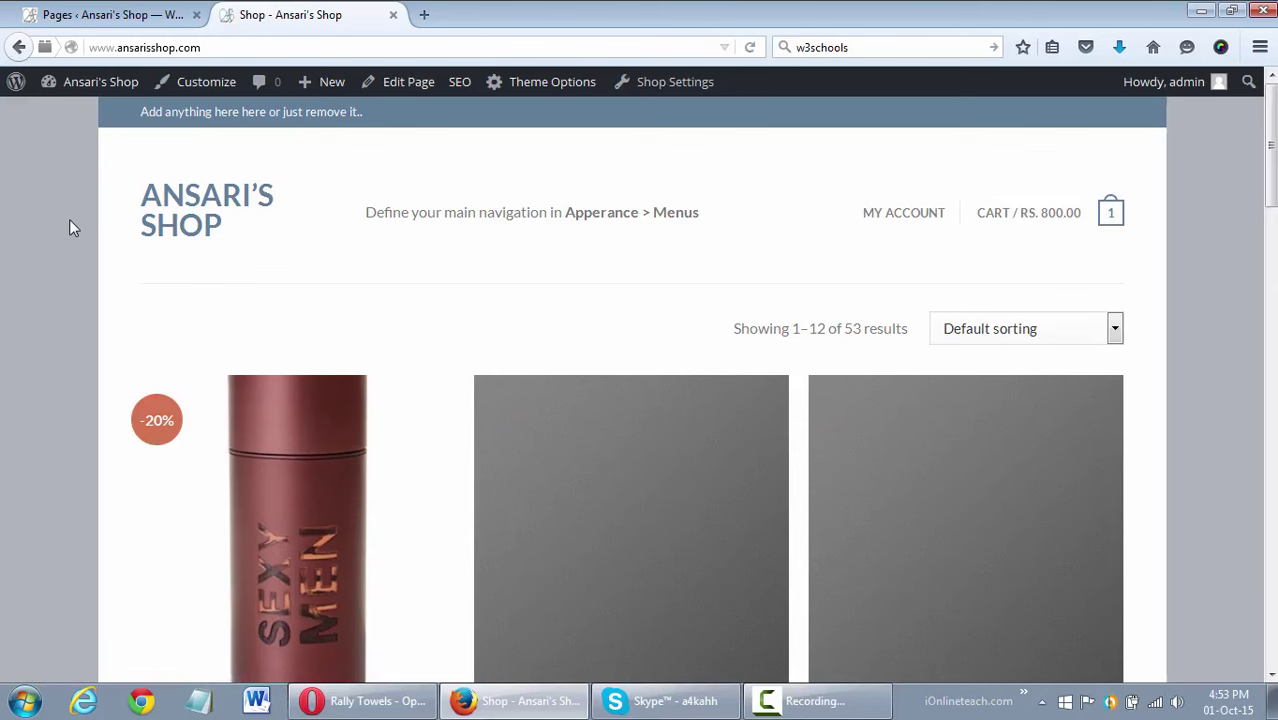
{"action": "left_click", "coordinate": [110, 14]}
{"action": "scroll", "coordinate": [400, 342], "scroll_direction": "down", "scroll_amount": 3}
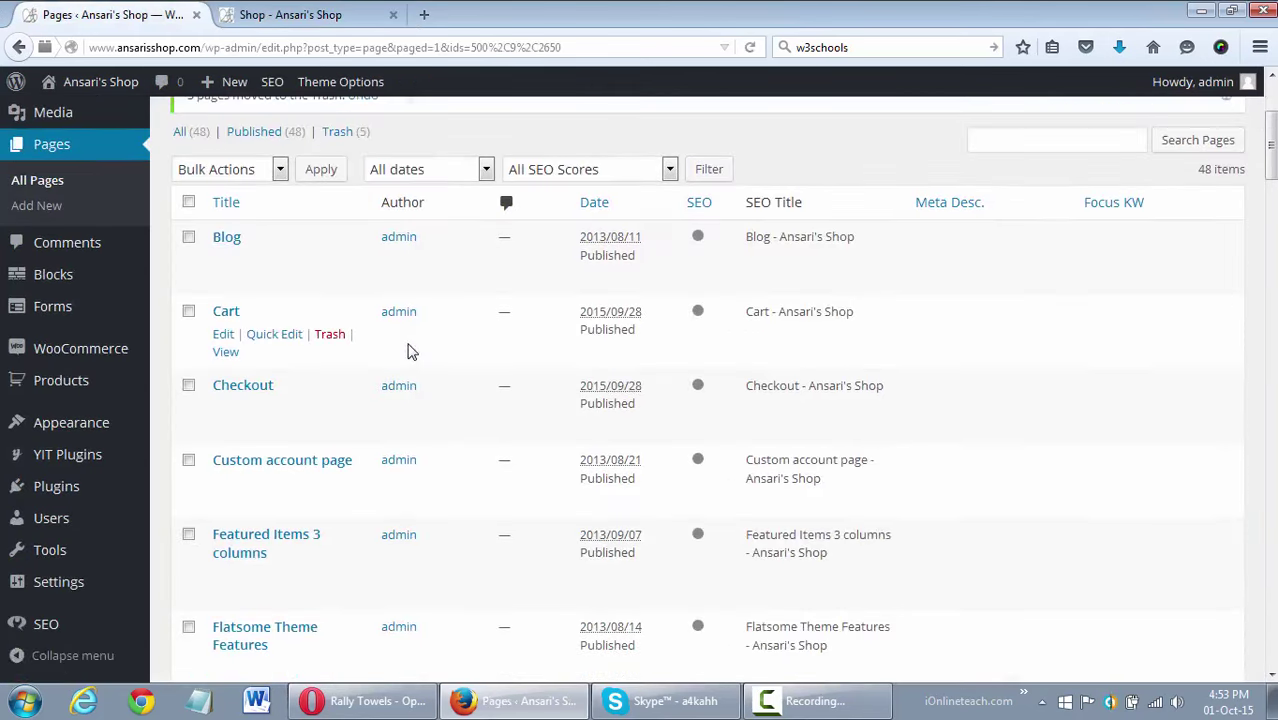
{"action": "mouse_move", "coordinate": [86, 420]}
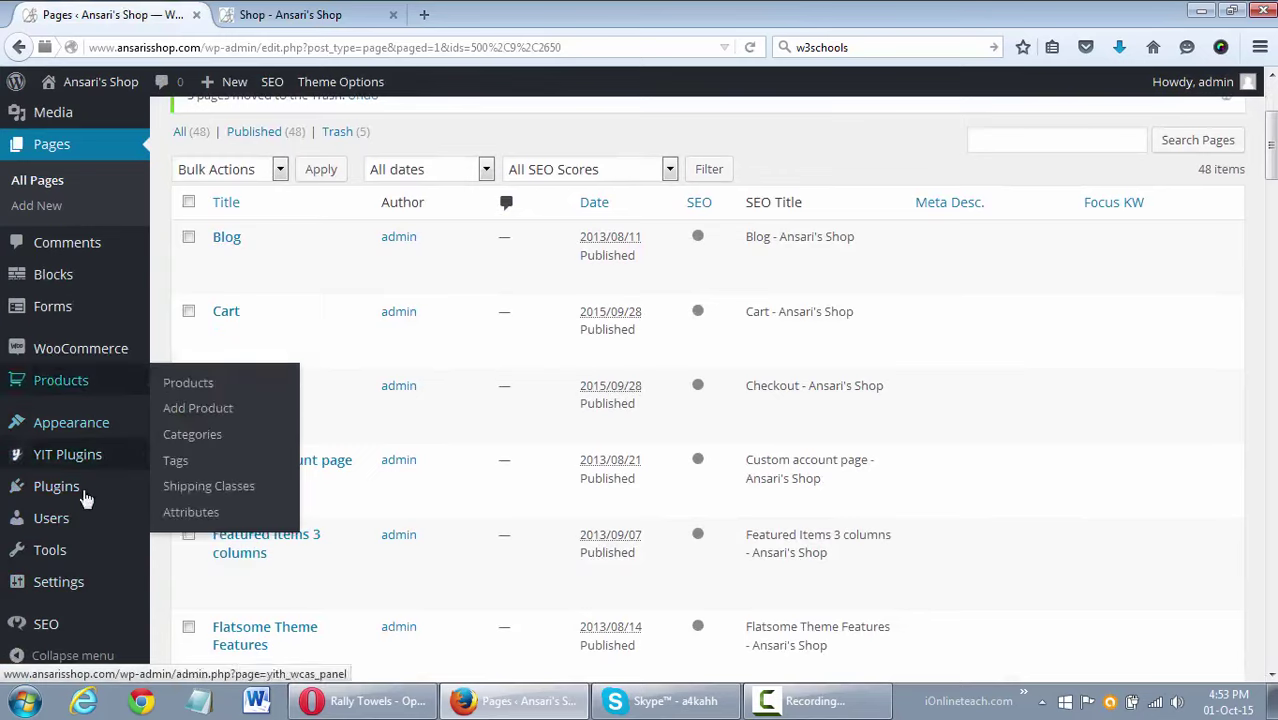
Open the theme customizer and examine the site title, tagline and icon under Site Identity.
{"action": "mouse_move", "coordinate": [90, 597]}
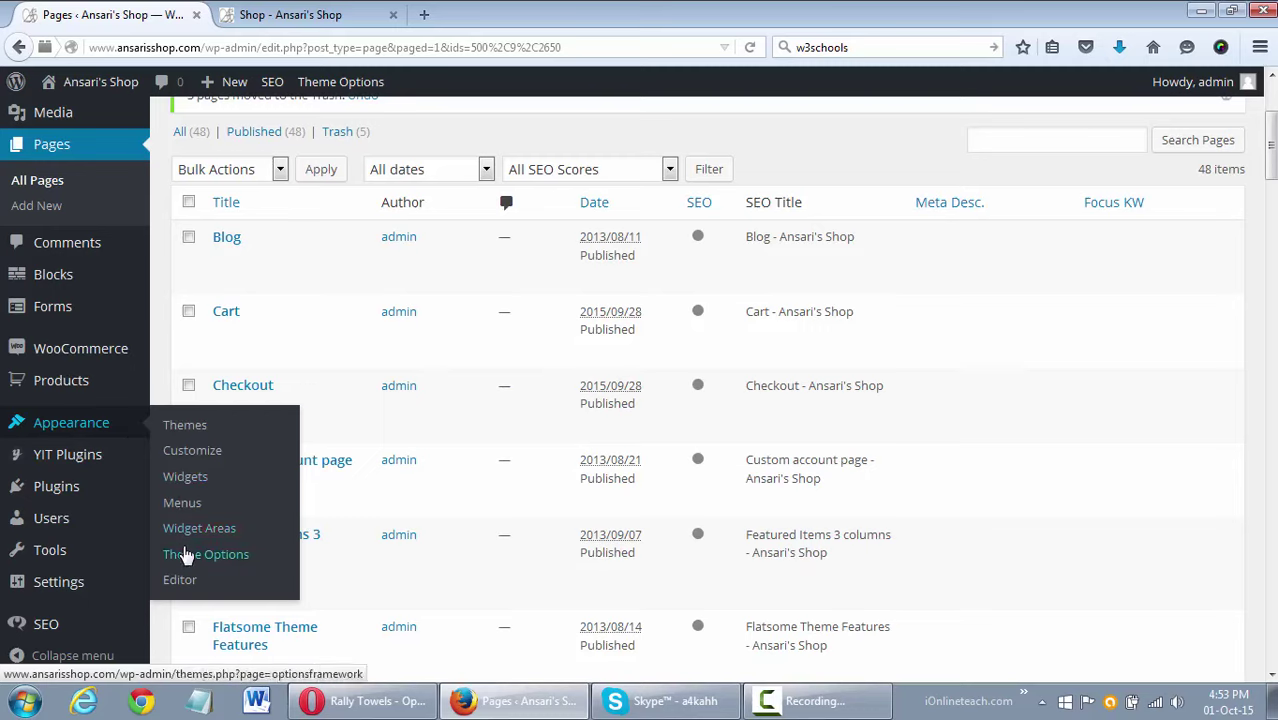
{"action": "left_click", "coordinate": [198, 453]}
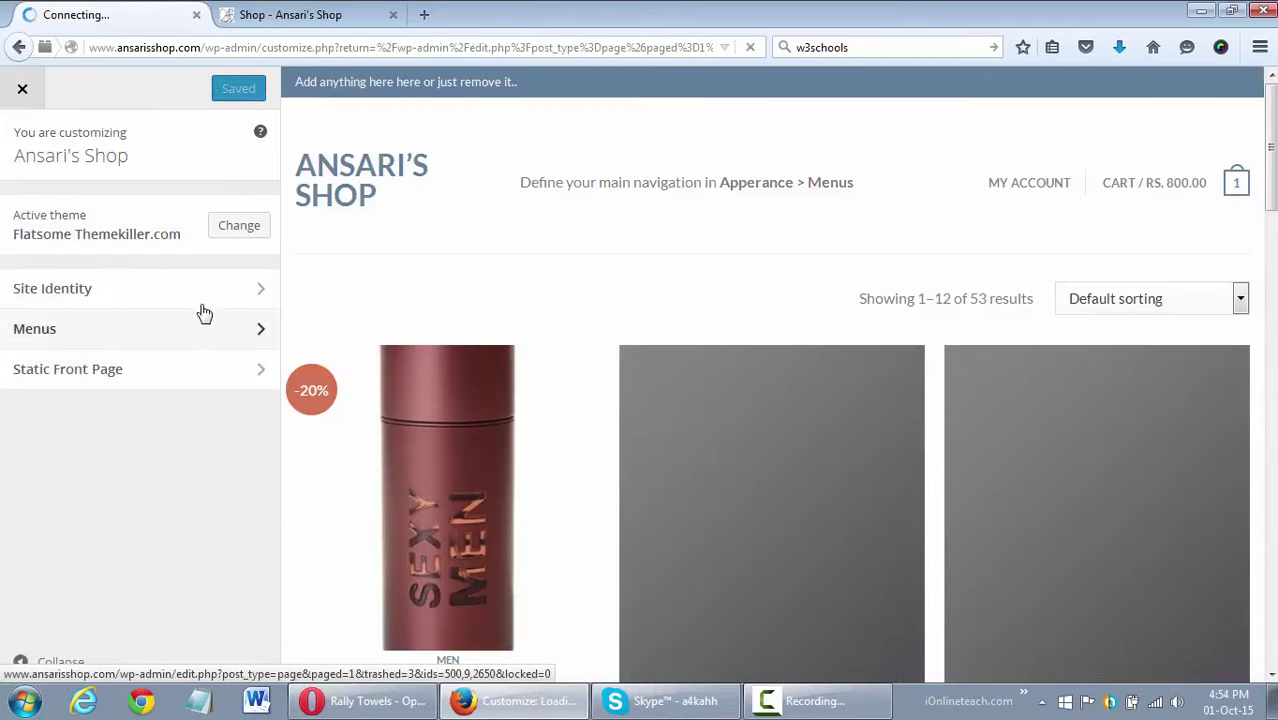
{"action": "left_click", "coordinate": [200, 300]}
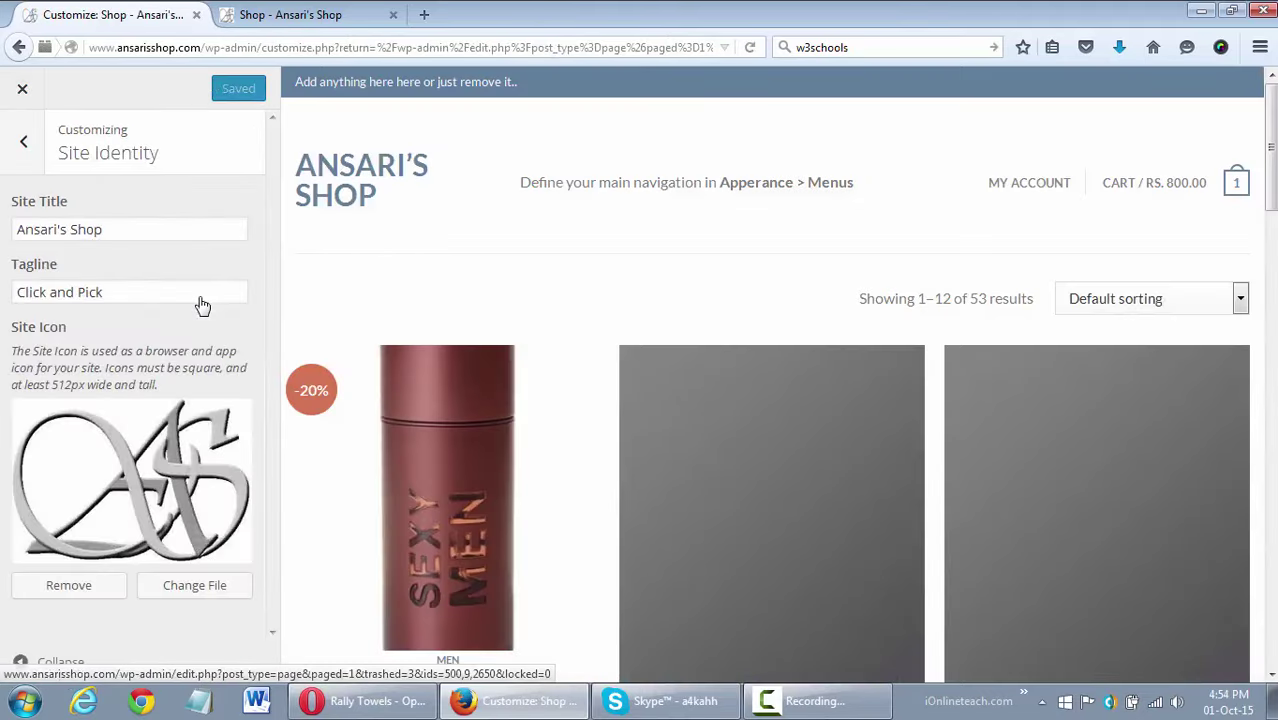
{"action": "left_click", "coordinate": [143, 229]}
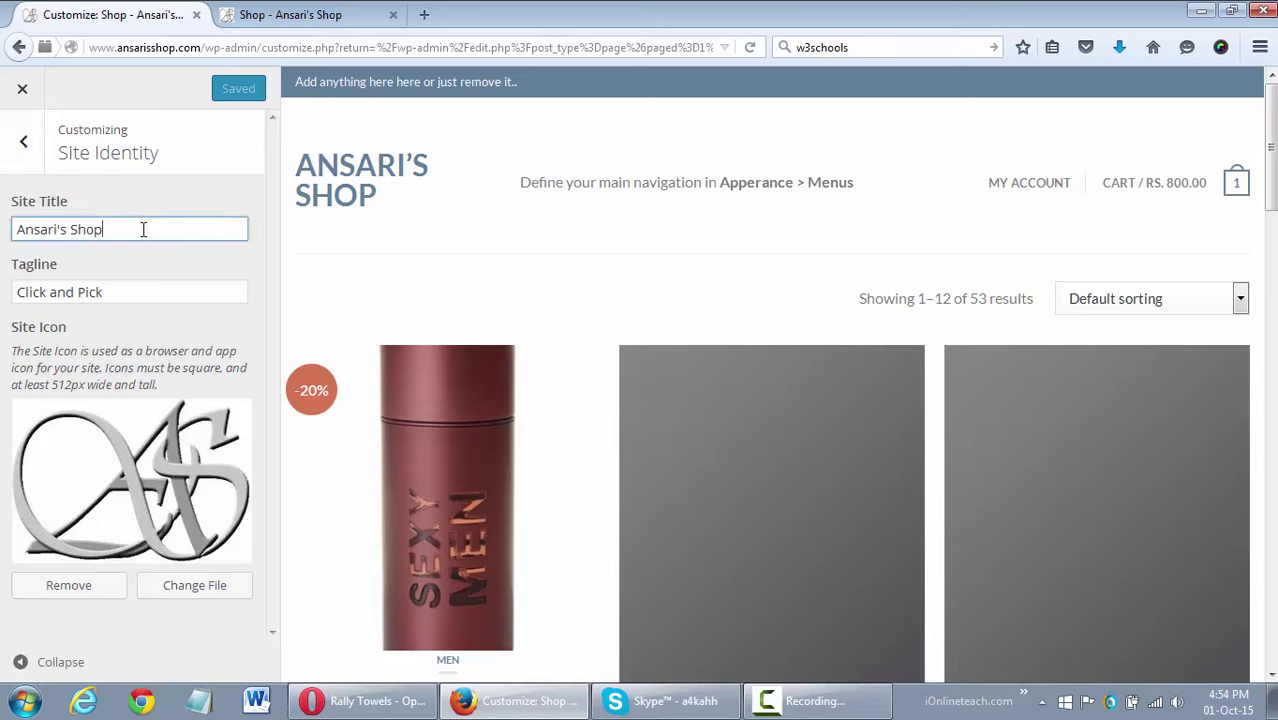
{"action": "left_click", "coordinate": [153, 287]}
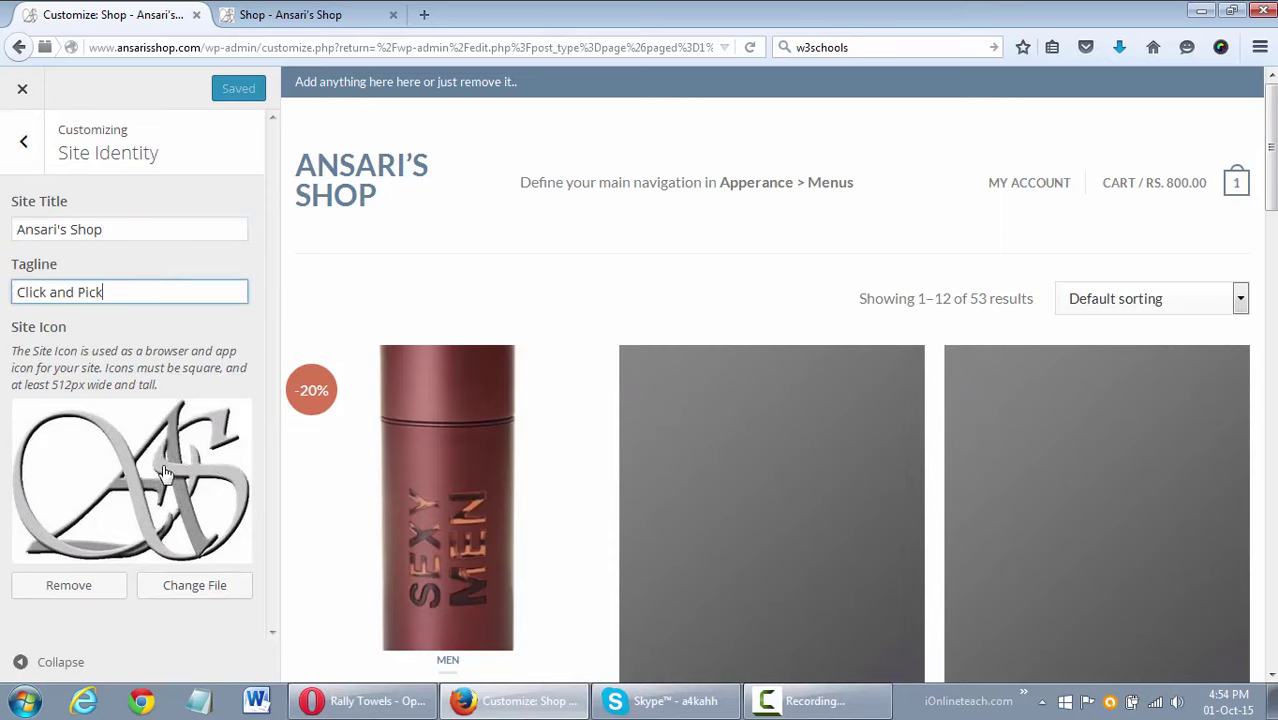
{"action": "left_click", "coordinate": [20, 150]}
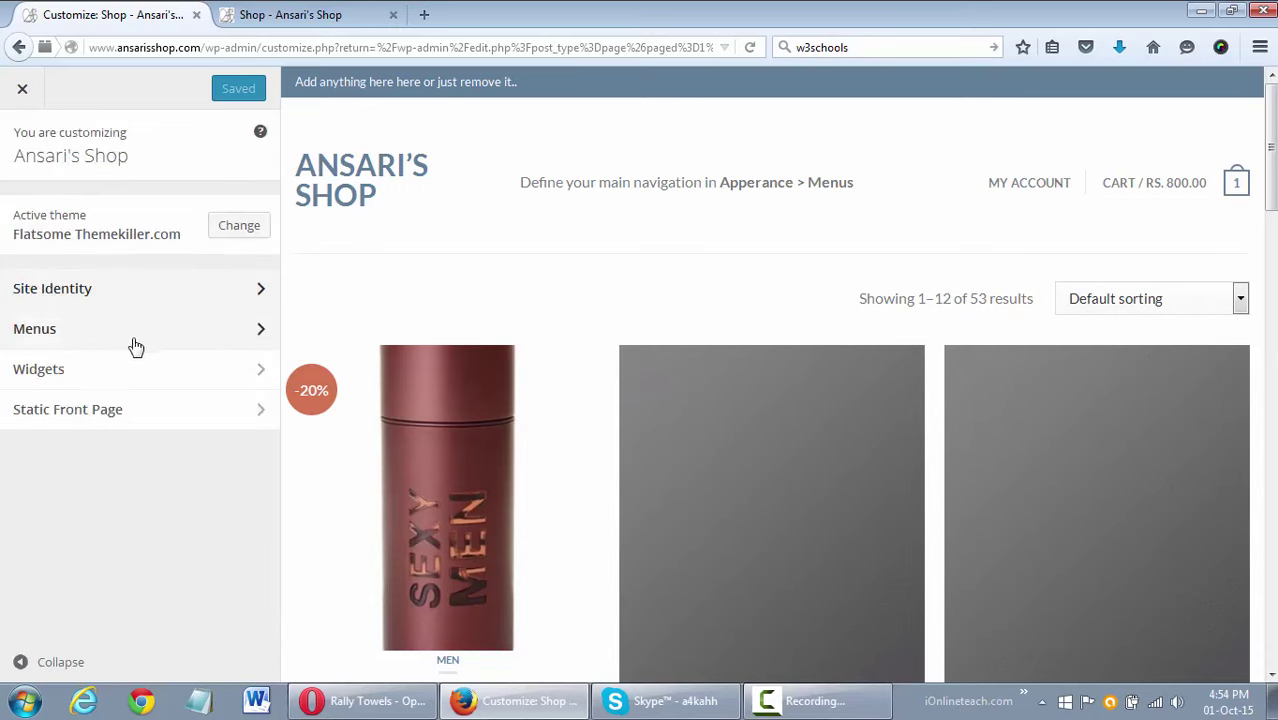
Examine the site's menus and the page and link items contained in Main Menu.
{"action": "left_click", "coordinate": [137, 343]}
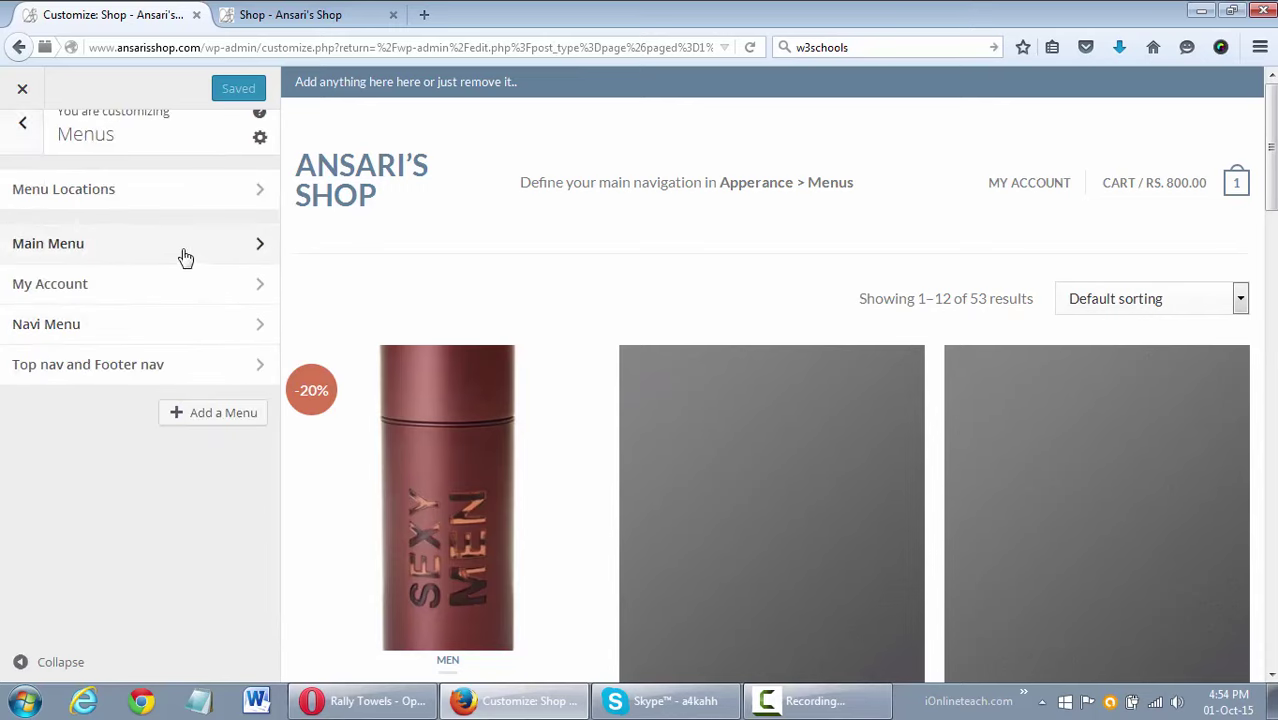
{"action": "left_click", "coordinate": [185, 250]}
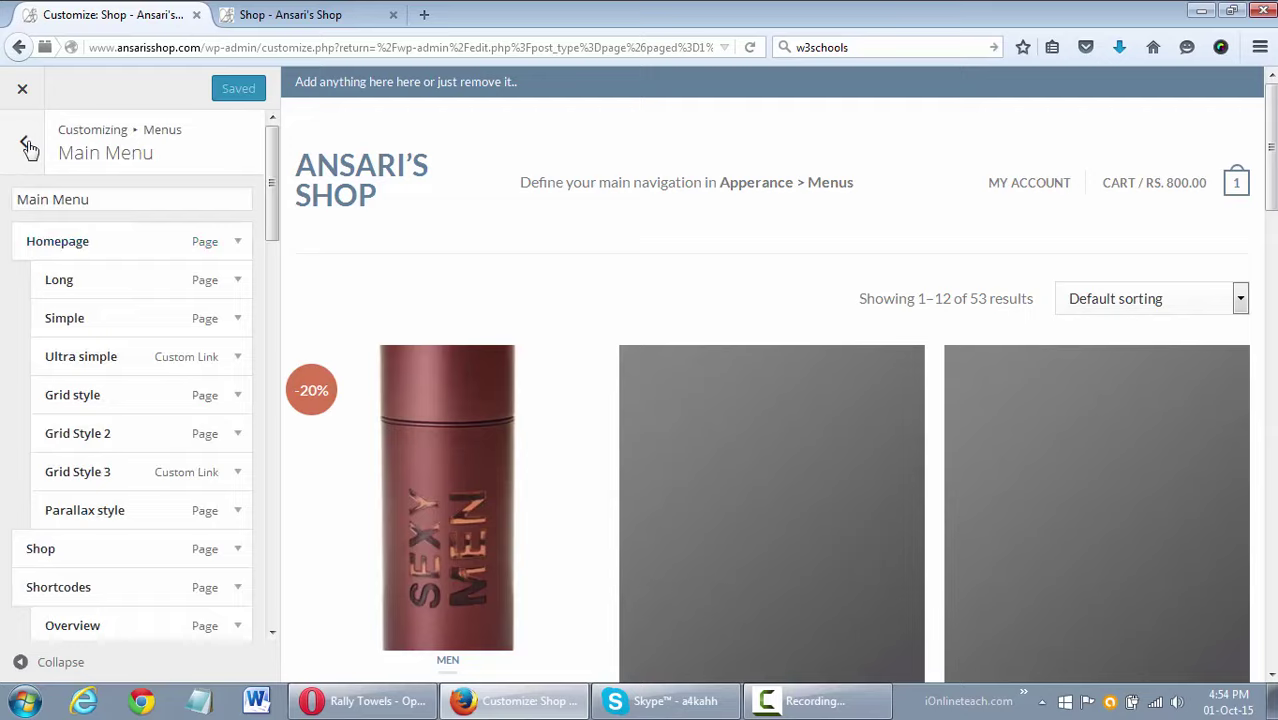
{"action": "left_click", "coordinate": [27, 145]}
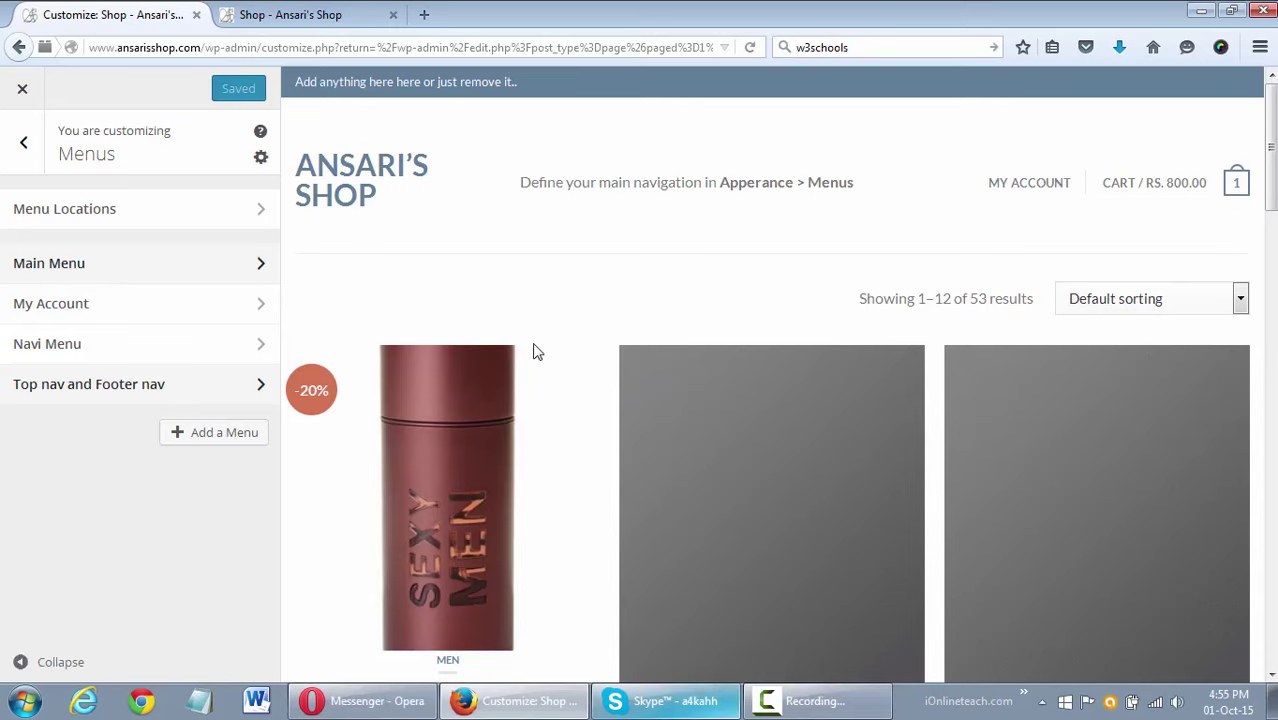
{"action": "left_click", "coordinate": [22, 143]}
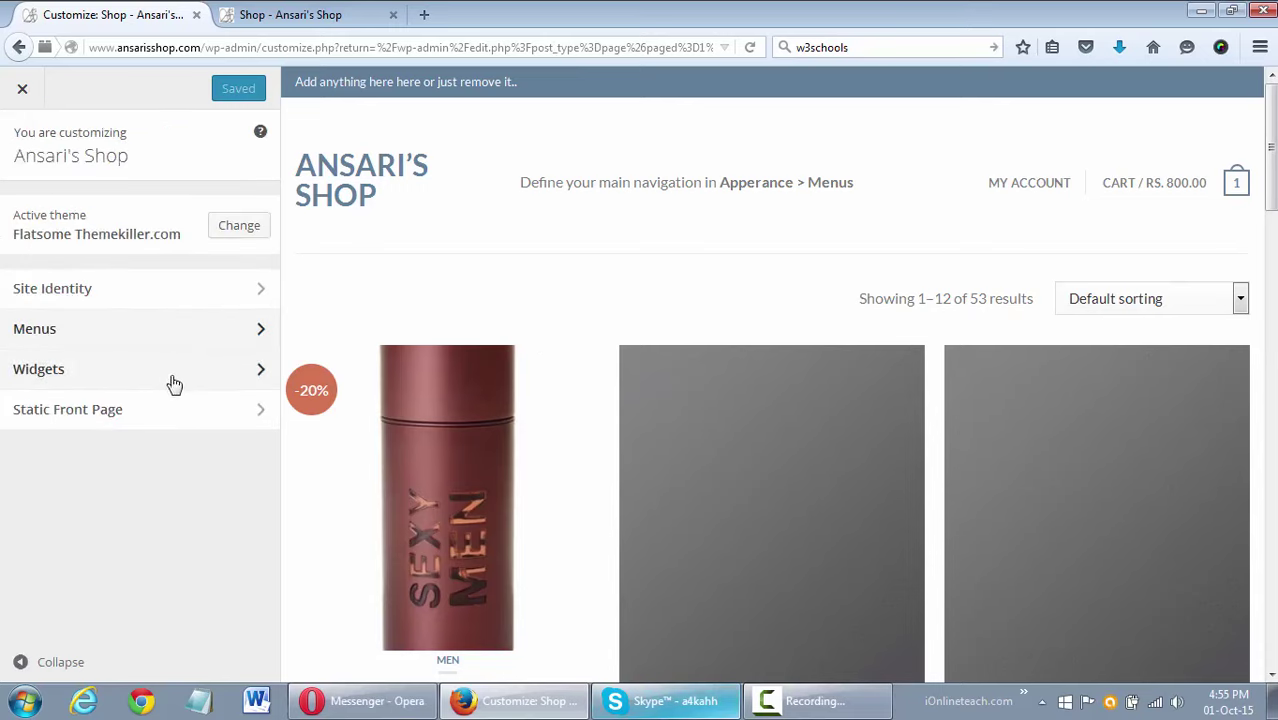
Examine the Static Front Page settings and the pages offered for the front page, keeping the current choice.
{"action": "left_click", "coordinate": [173, 412]}
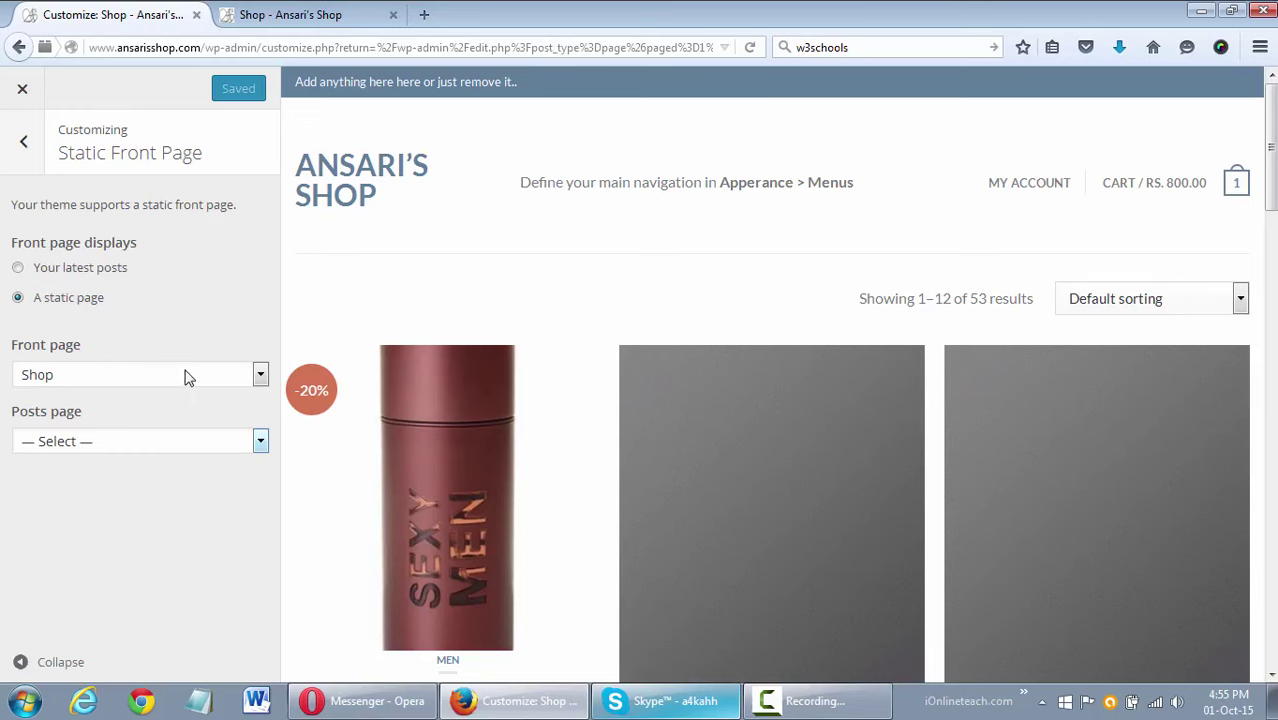
{"action": "left_click", "coordinate": [185, 377]}
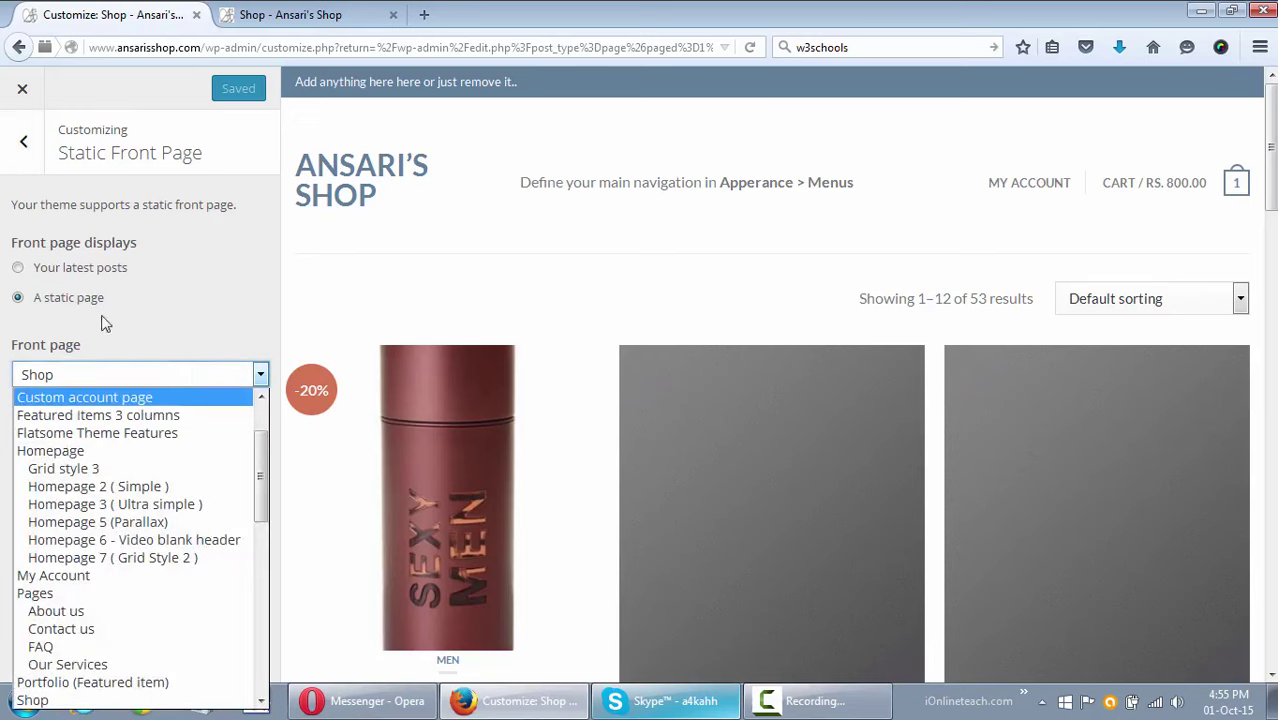
{"action": "scroll", "coordinate": [175, 480], "scroll_direction": "down", "scroll_amount": 4}
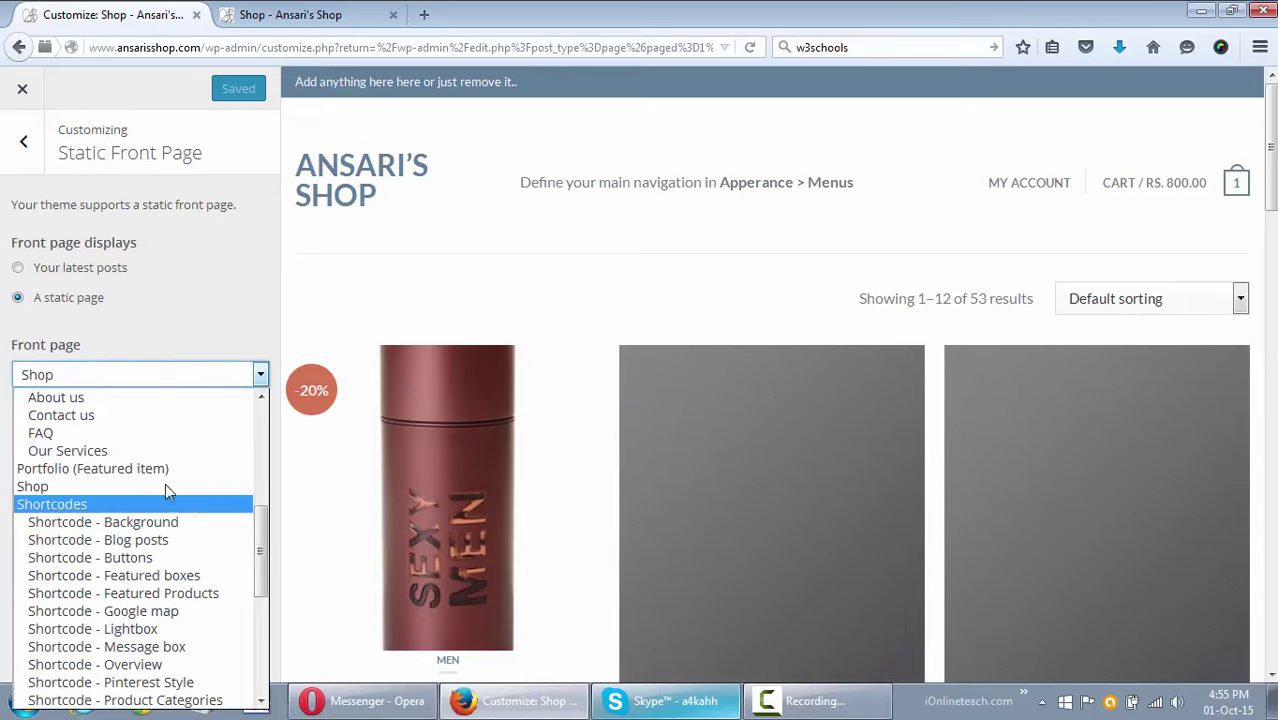
{"action": "left_click", "coordinate": [178, 327]}
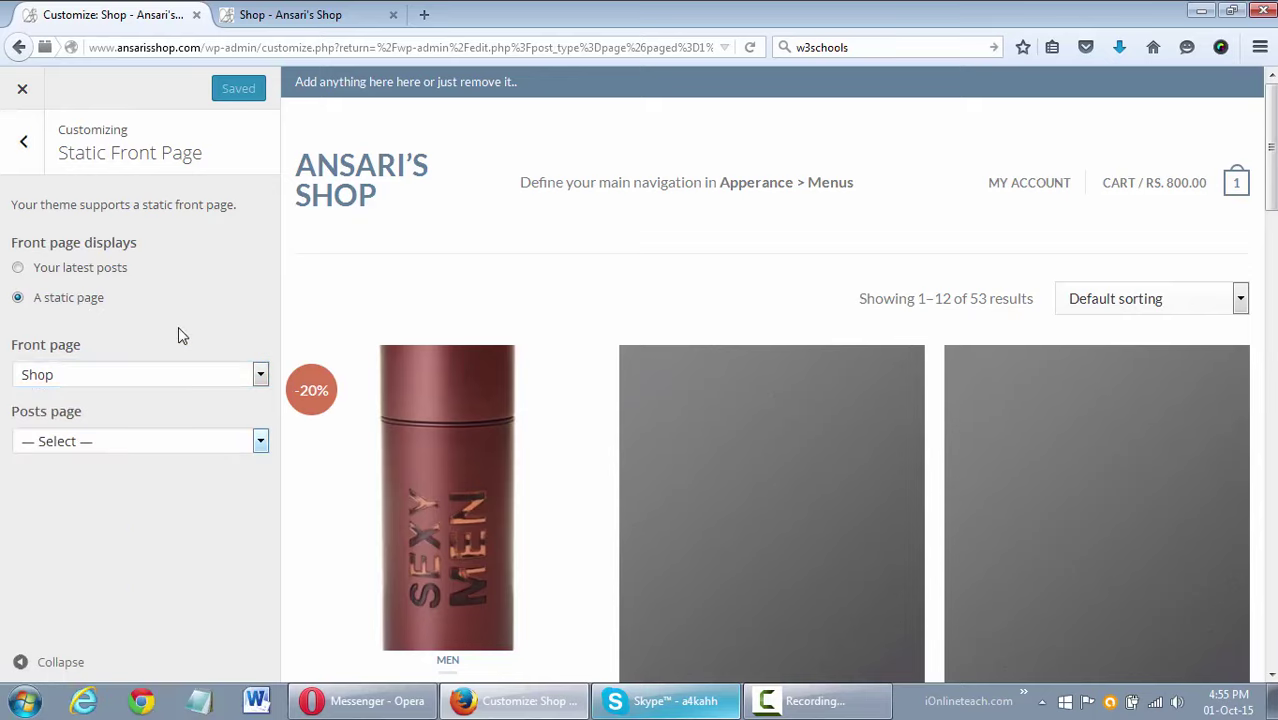
{"action": "left_click", "coordinate": [21, 140]}
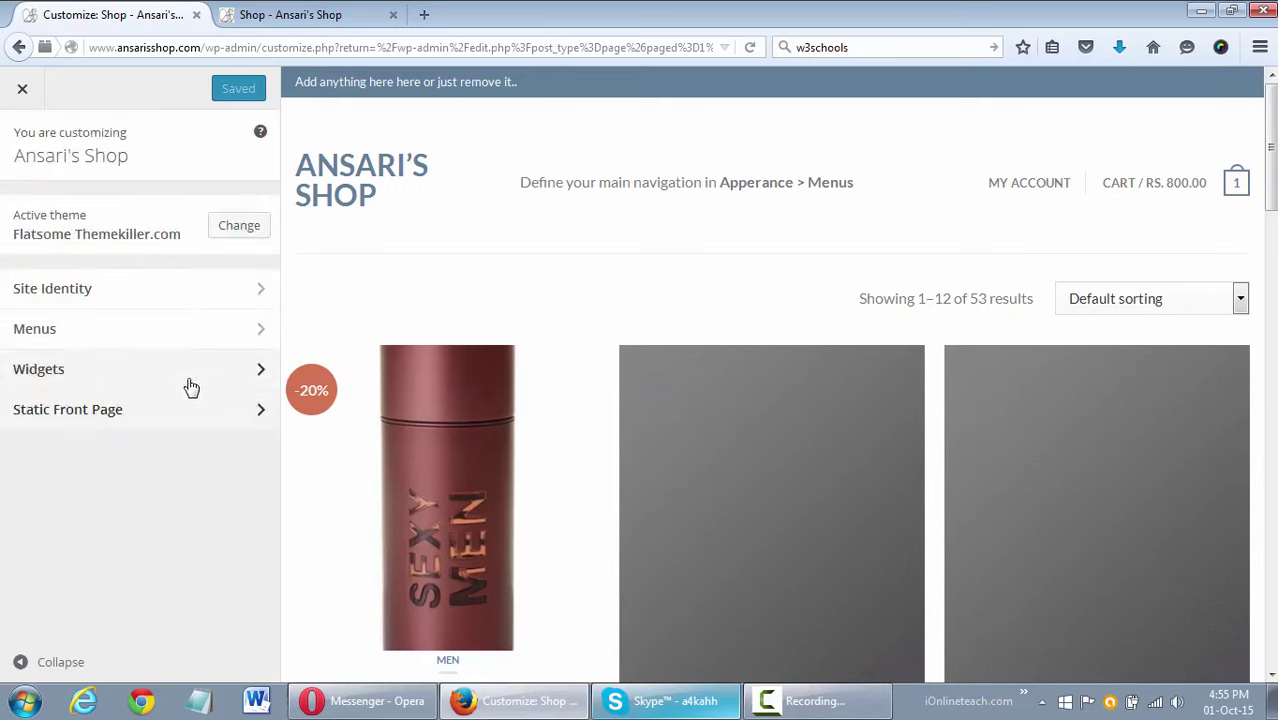
Assign Main Menu to the Main Menu location and check its submenus in the site preview.
{"action": "left_click", "coordinate": [205, 331]}
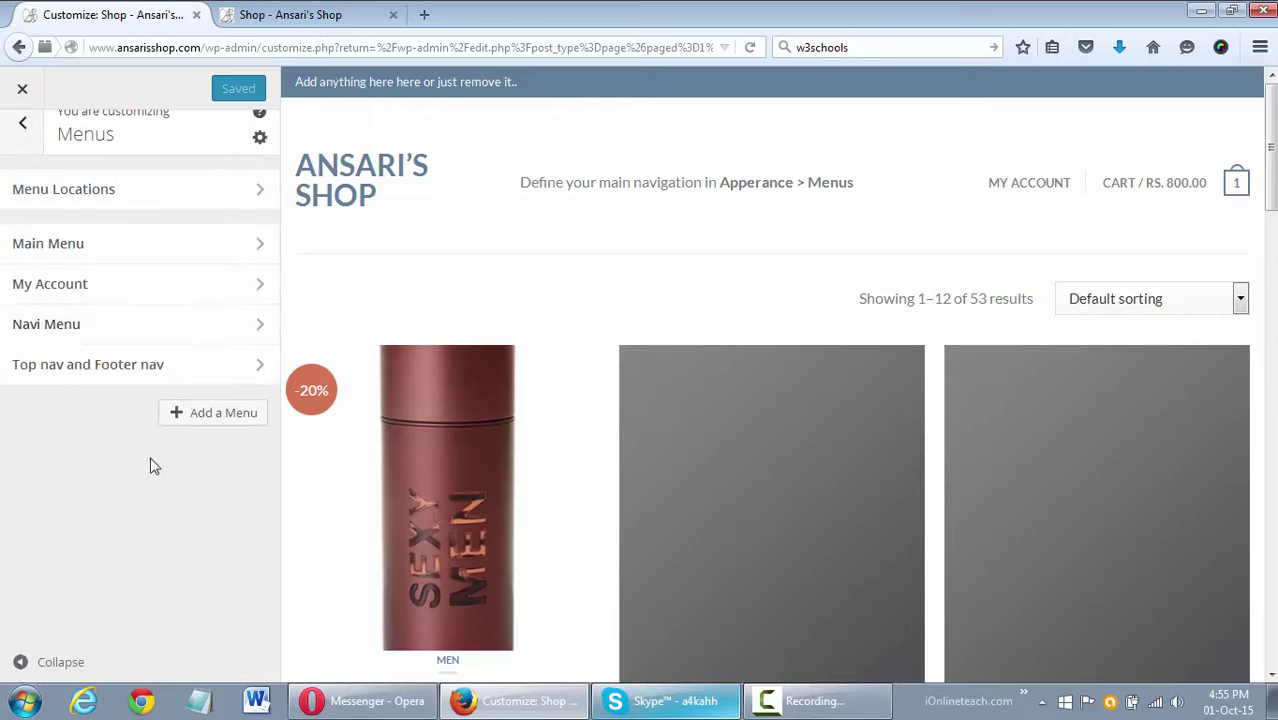
{"action": "left_click", "coordinate": [194, 196]}
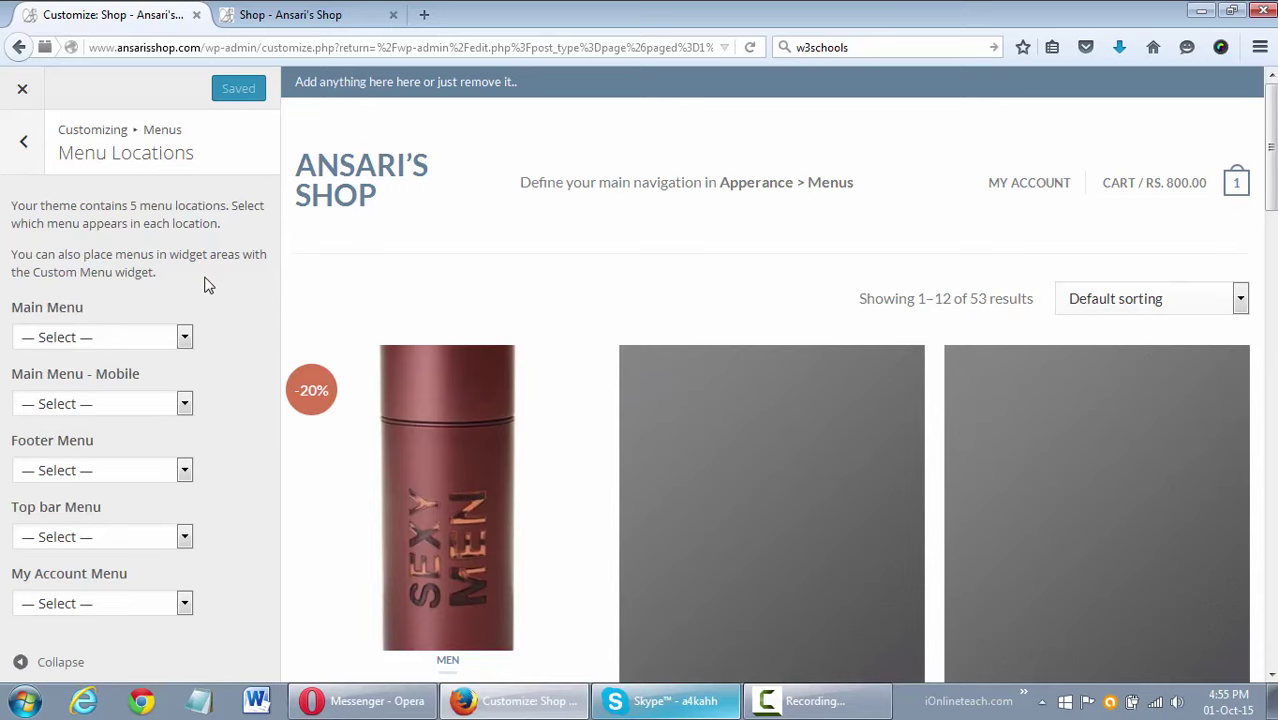
{"action": "left_click", "coordinate": [157, 342]}
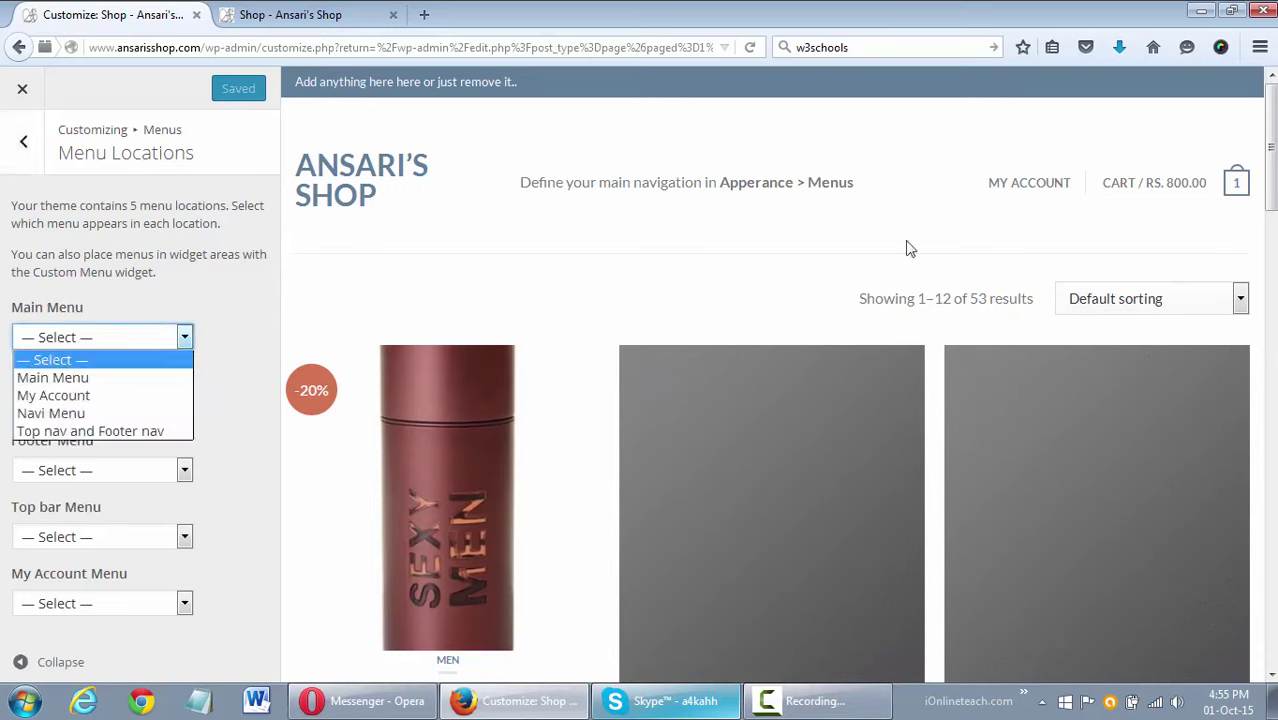
{"action": "left_click", "coordinate": [119, 378]}
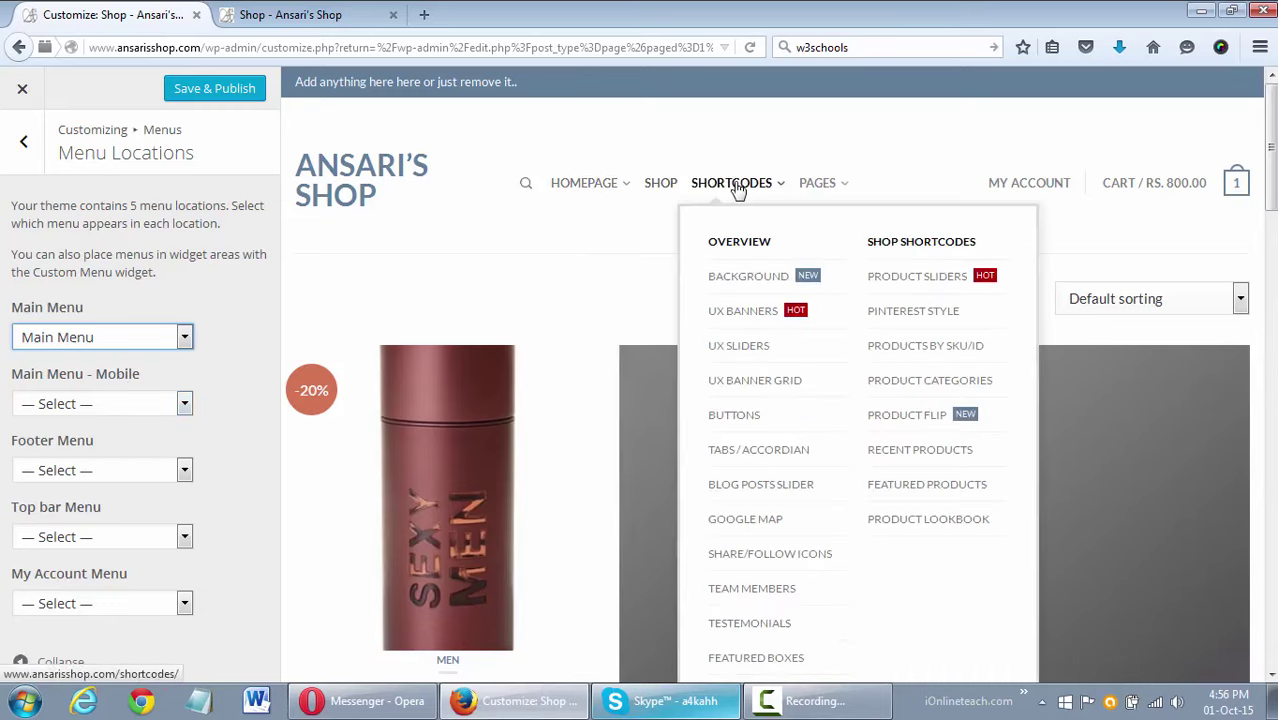
{"action": "mouse_move", "coordinate": [818, 192]}
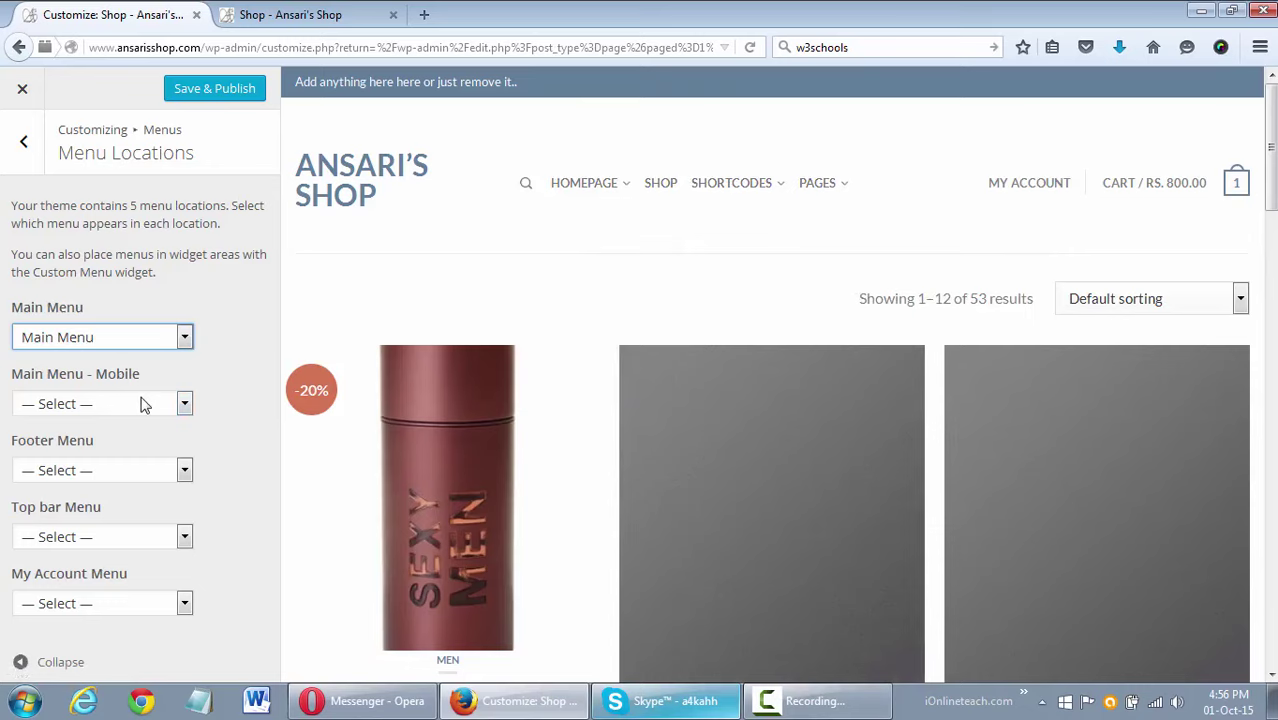
Assign the Top nav and Footer nav menu to both the Footer Menu and Top bar Menu locations.
{"action": "left_click", "coordinate": [143, 403]}
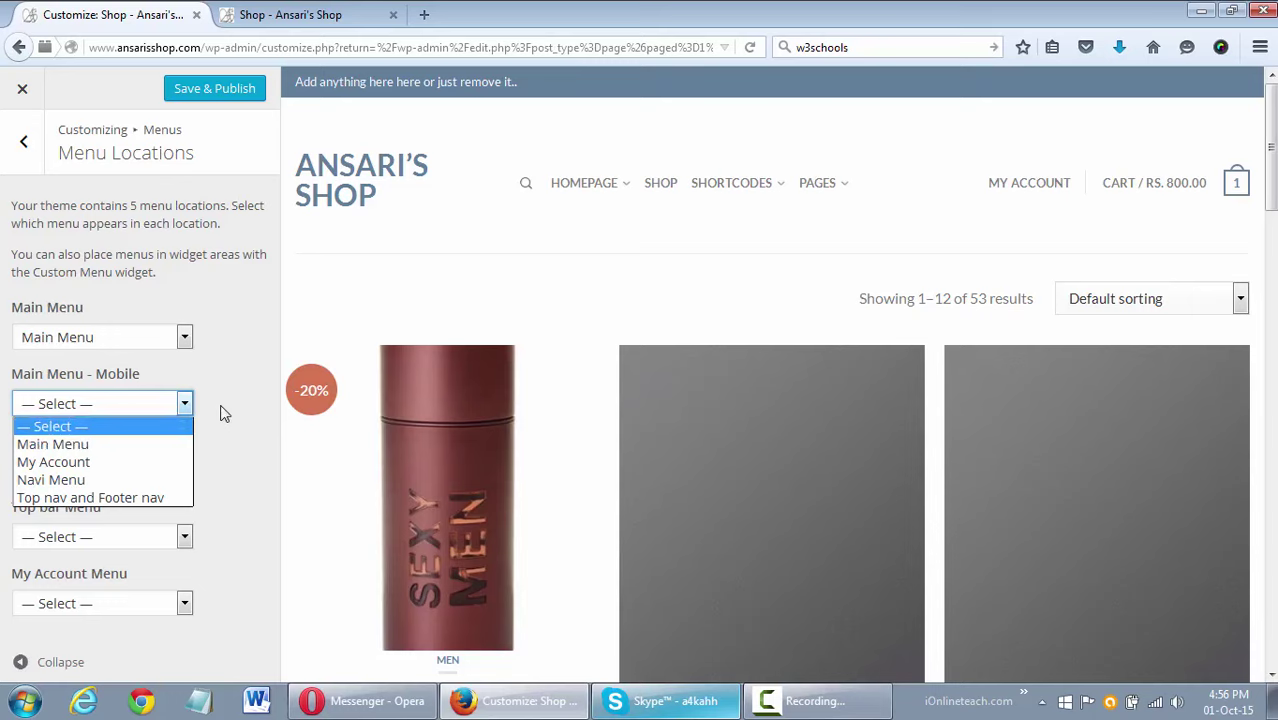
{"action": "left_click", "coordinate": [224, 414]}
{"action": "left_click", "coordinate": [140, 470]}
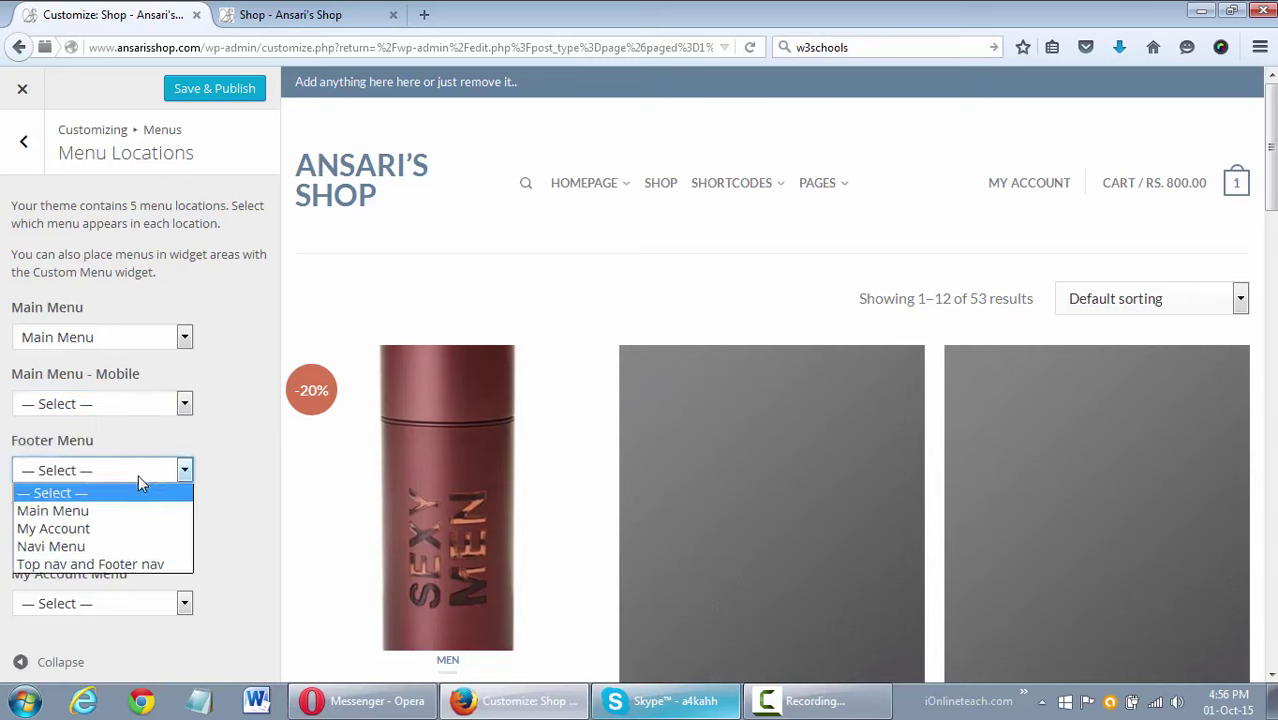
{"action": "left_click", "coordinate": [143, 565]}
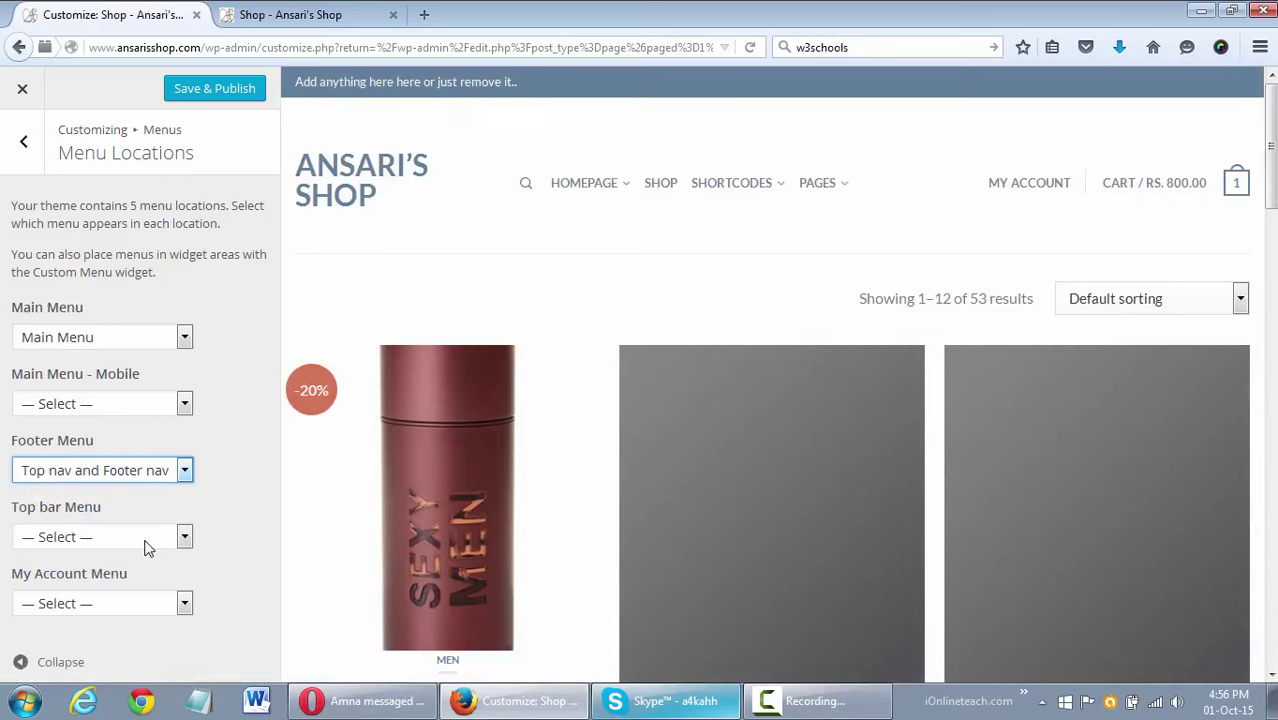
{"action": "left_click", "coordinate": [144, 540]}
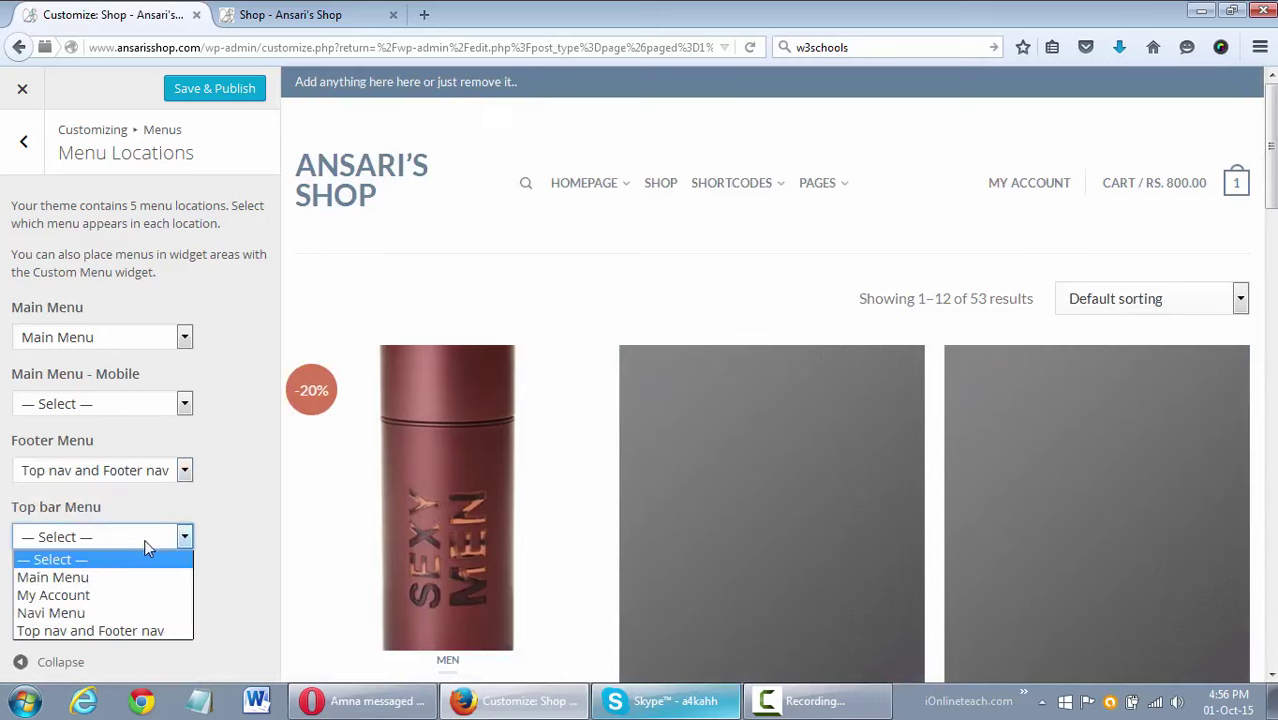
{"action": "left_click", "coordinate": [126, 630]}
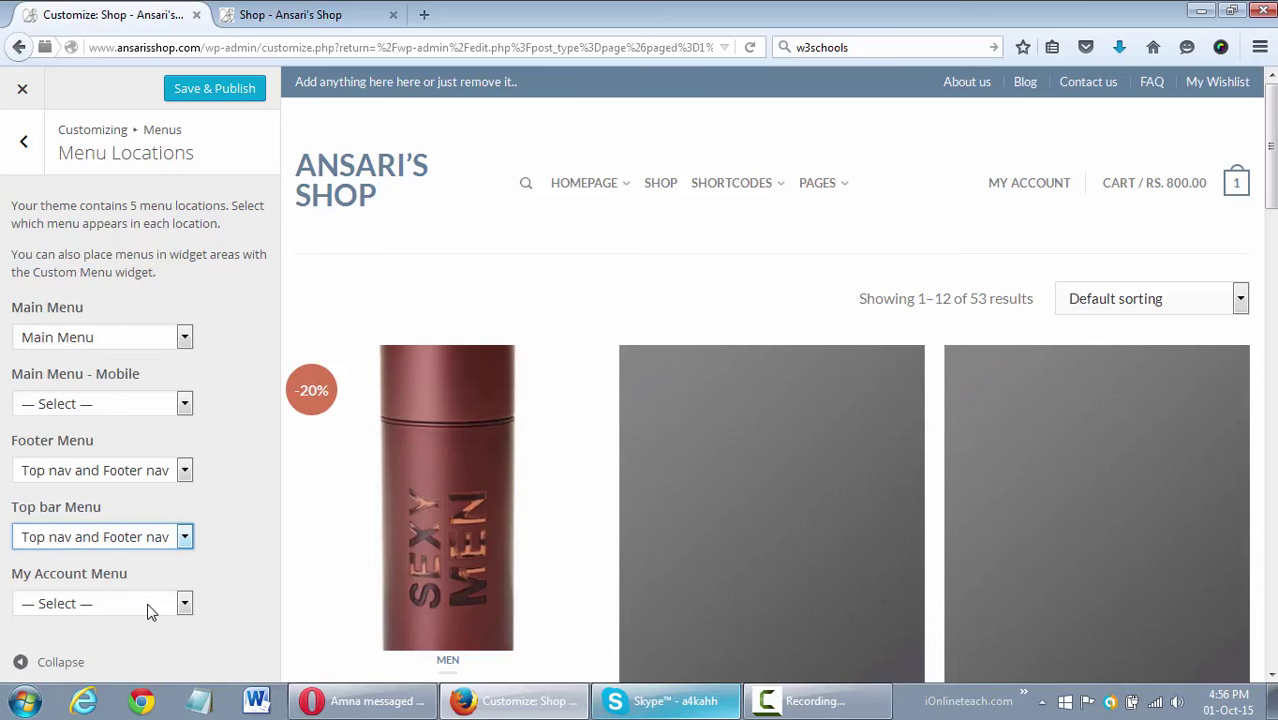
Assign My Account to the My Account Menu location and Main Menu to Main Menu - Mobile, and publish the changes.
{"action": "left_click", "coordinate": [147, 603]}
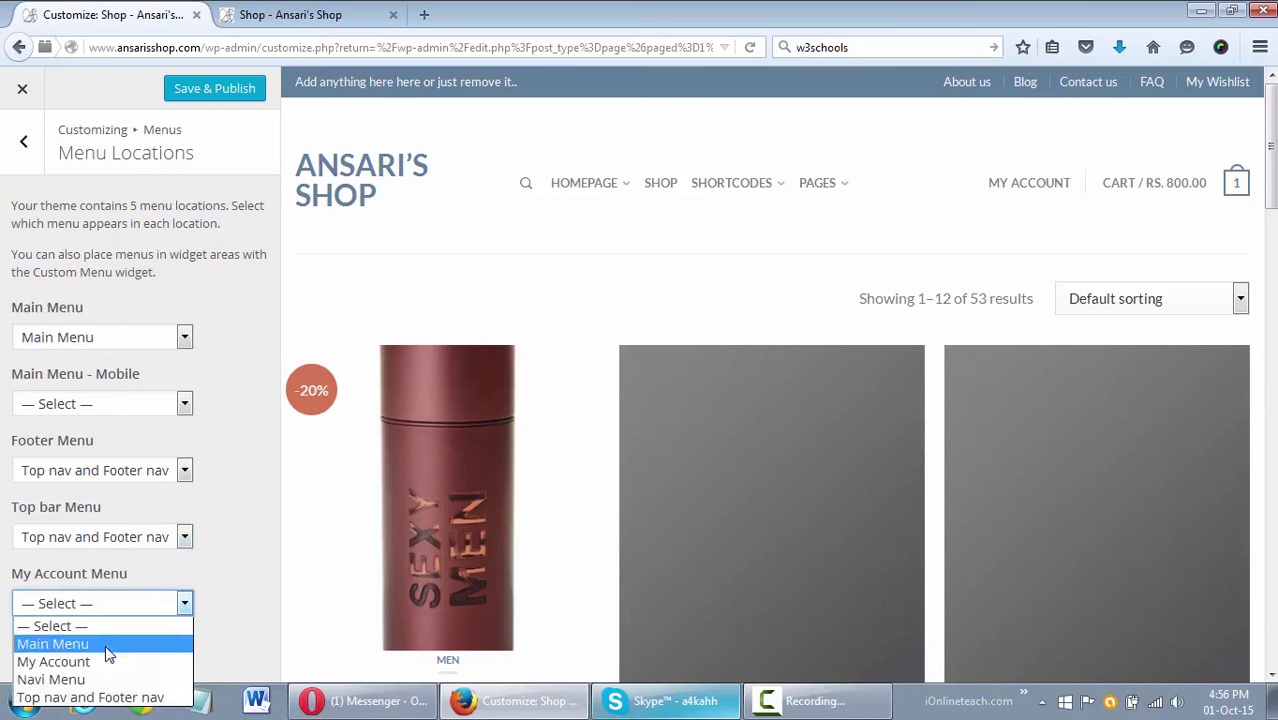
{"action": "left_click", "coordinate": [60, 662]}
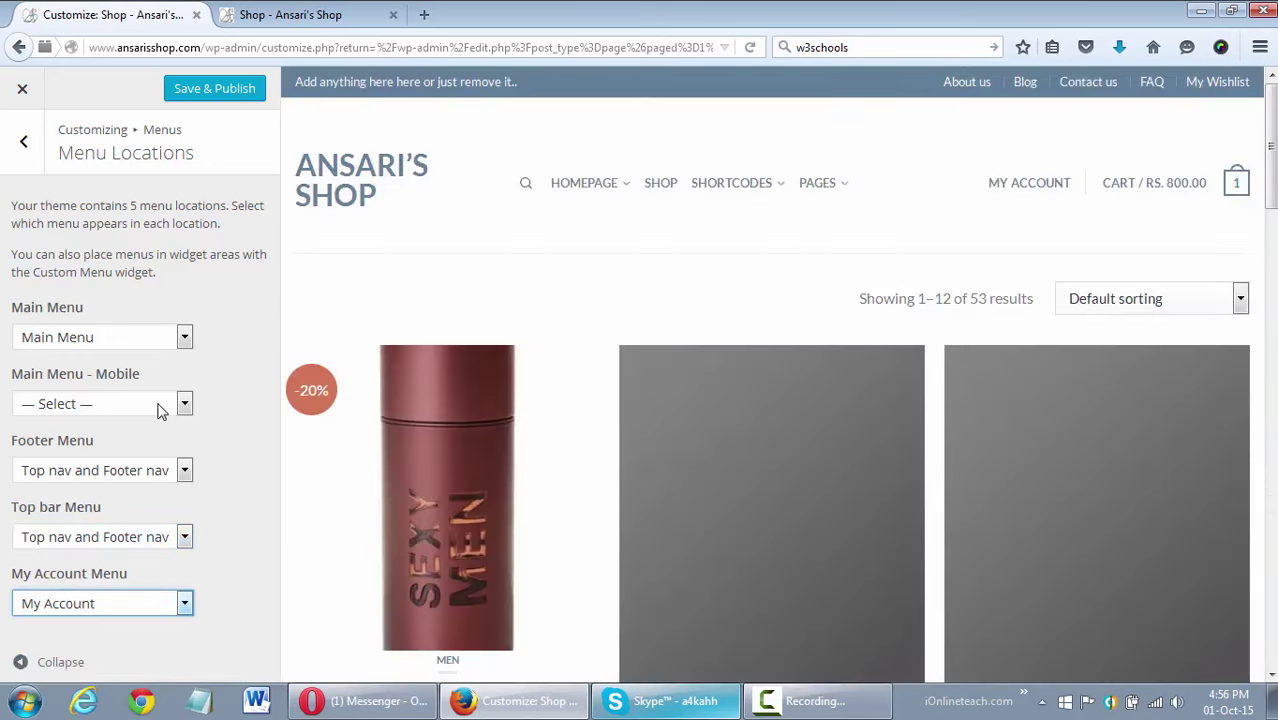
{"action": "left_click", "coordinate": [160, 405]}
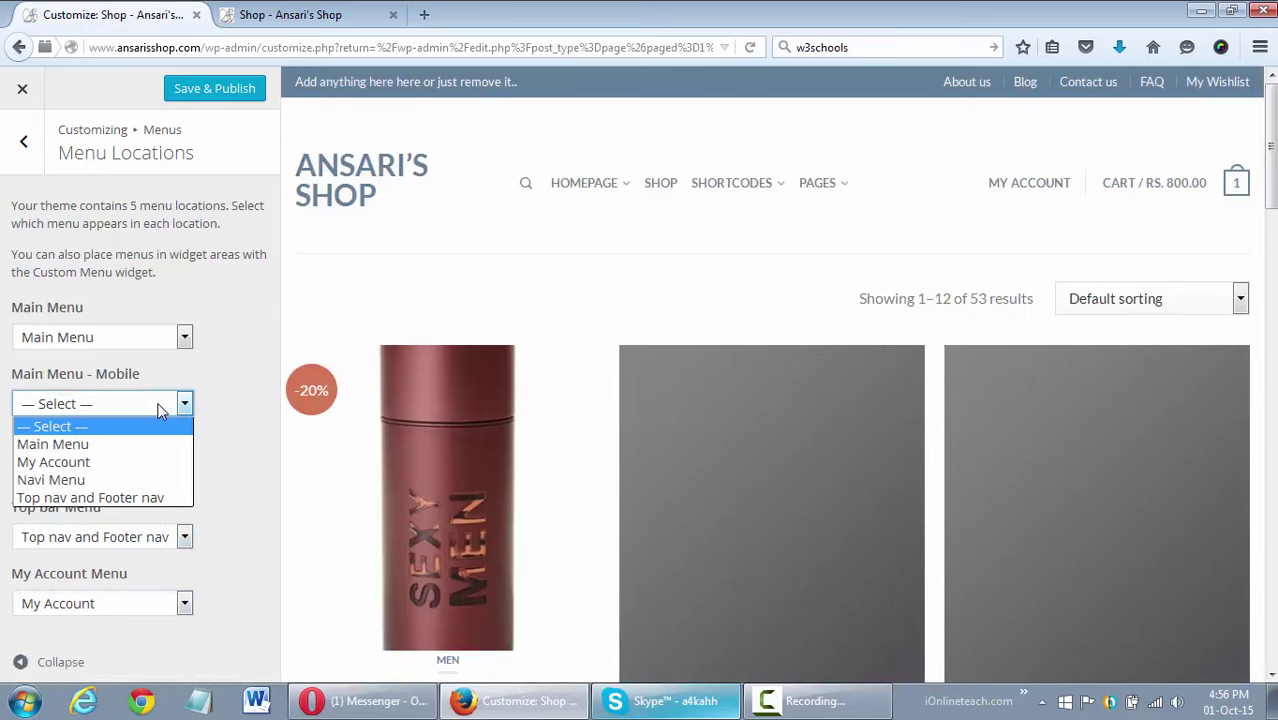
{"action": "left_click", "coordinate": [138, 444]}
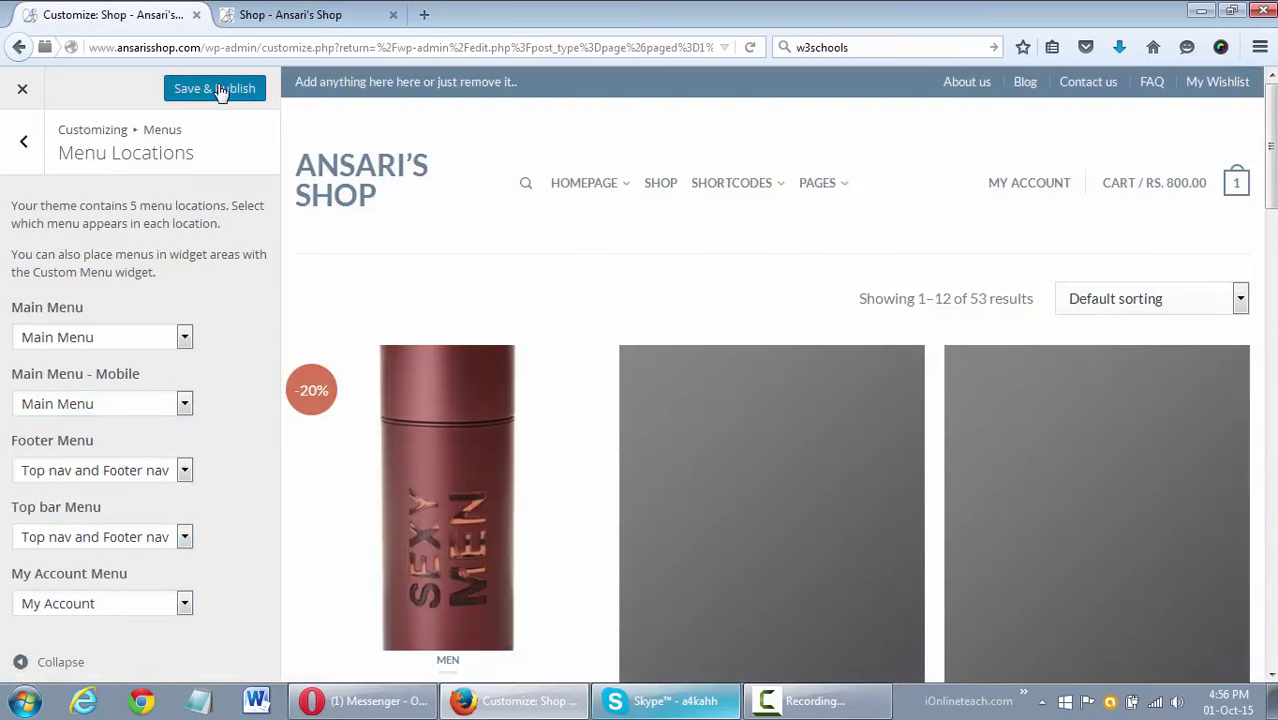
{"action": "left_click", "coordinate": [220, 92]}
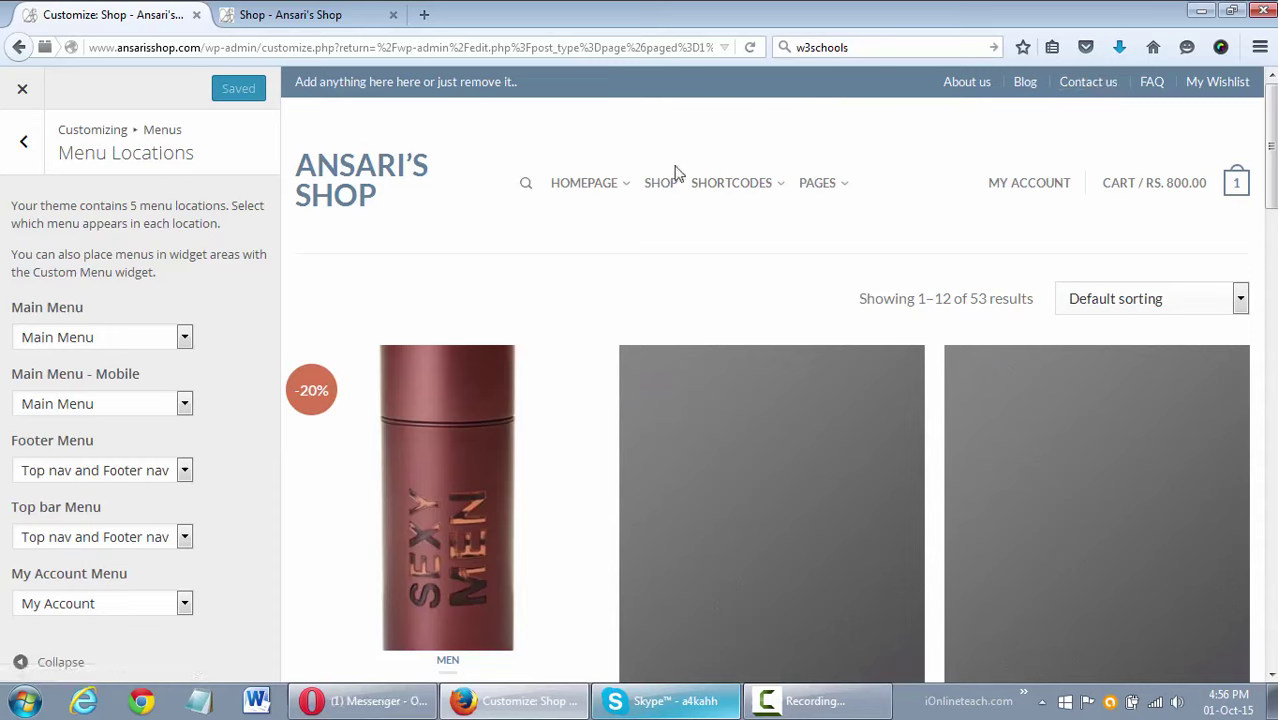
Check the header, My Account and footer menus in the site preview and return to the menus overview.
{"action": "mouse_move", "coordinate": [818, 188]}
{"action": "mouse_move", "coordinate": [1050, 188]}
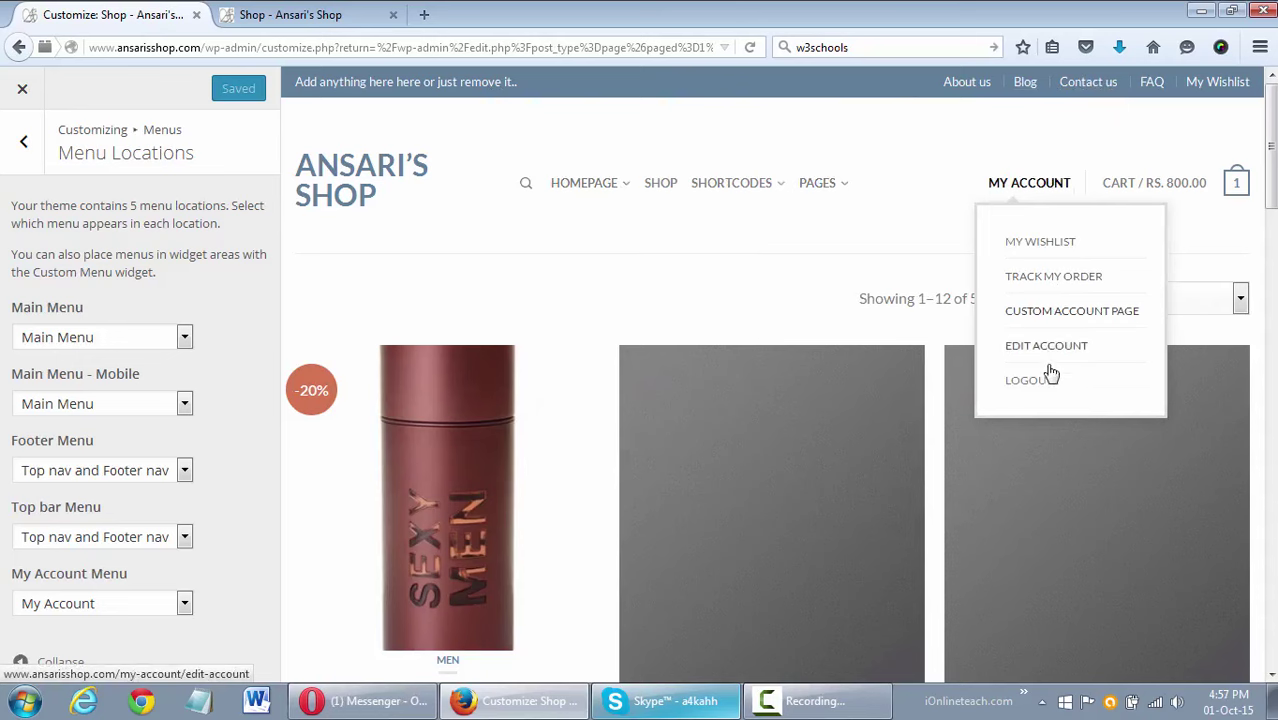
{"action": "scroll", "coordinate": [772, 375], "scroll_direction": "down", "scroll_amount": 15}
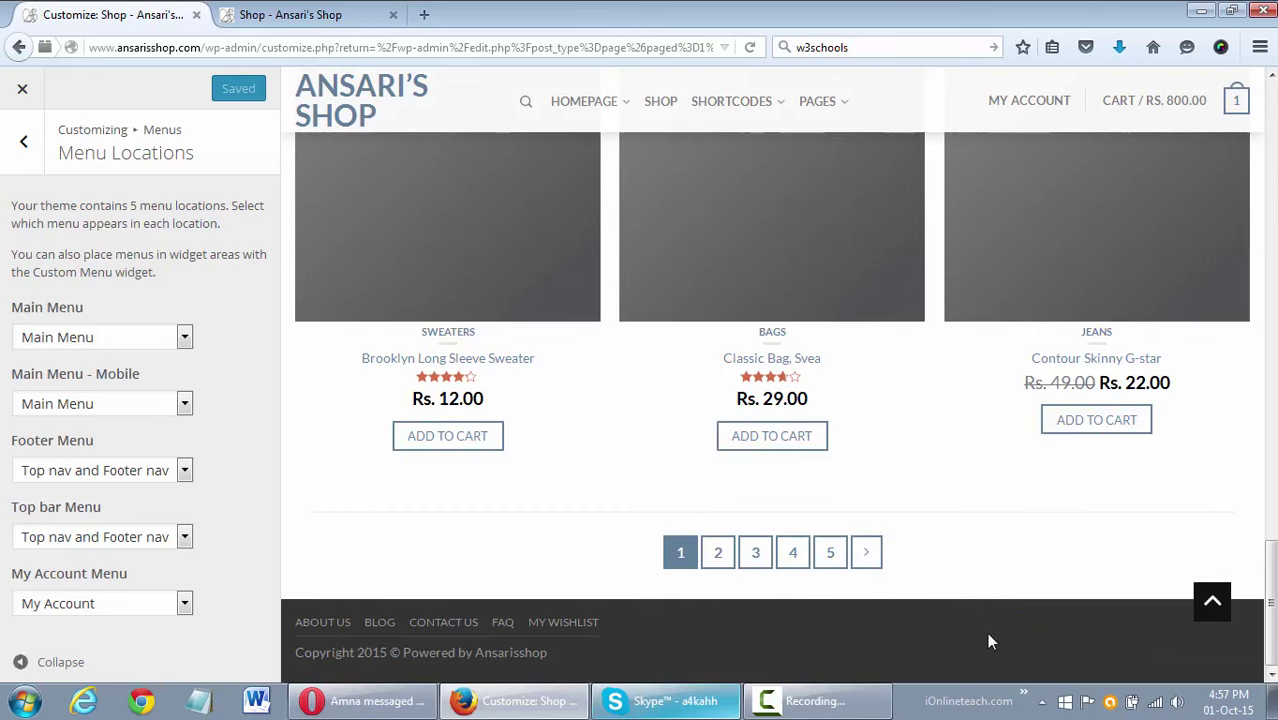
{"action": "scroll", "coordinate": [862, 502], "scroll_direction": "up", "scroll_amount": 5}
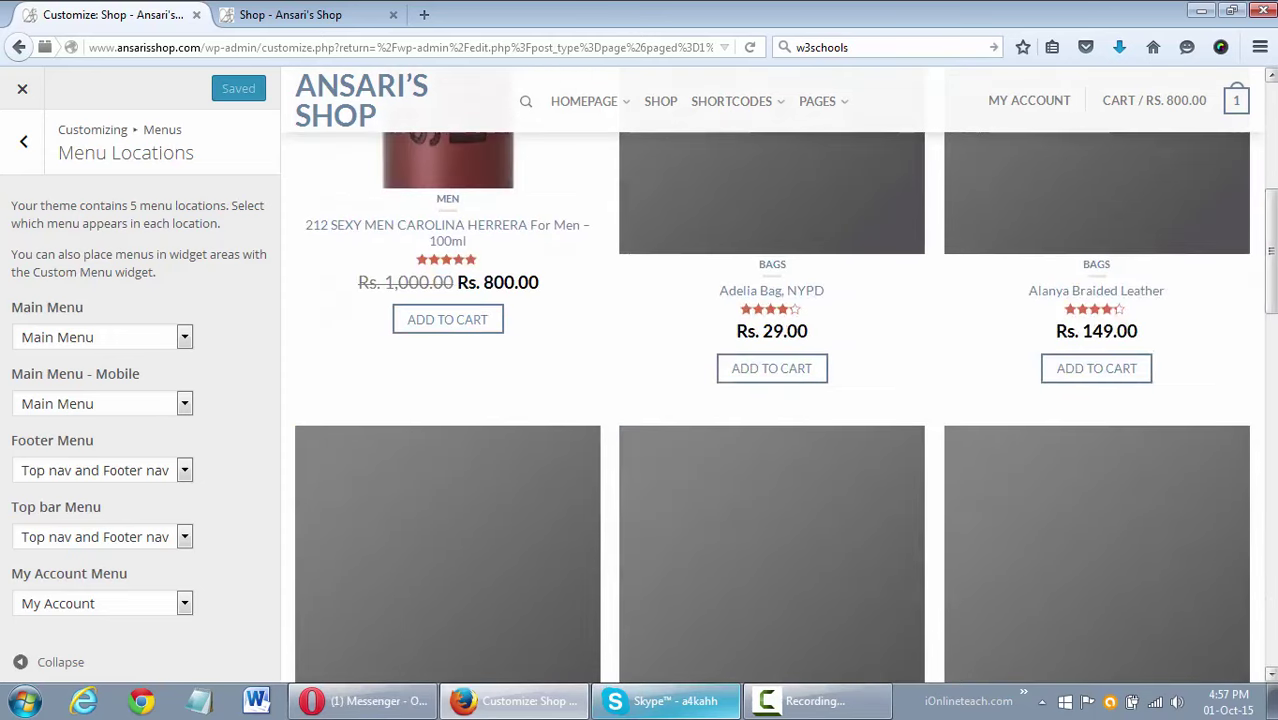
{"action": "scroll", "coordinate": [1238, 125], "scroll_direction": "up", "scroll_amount": 3}
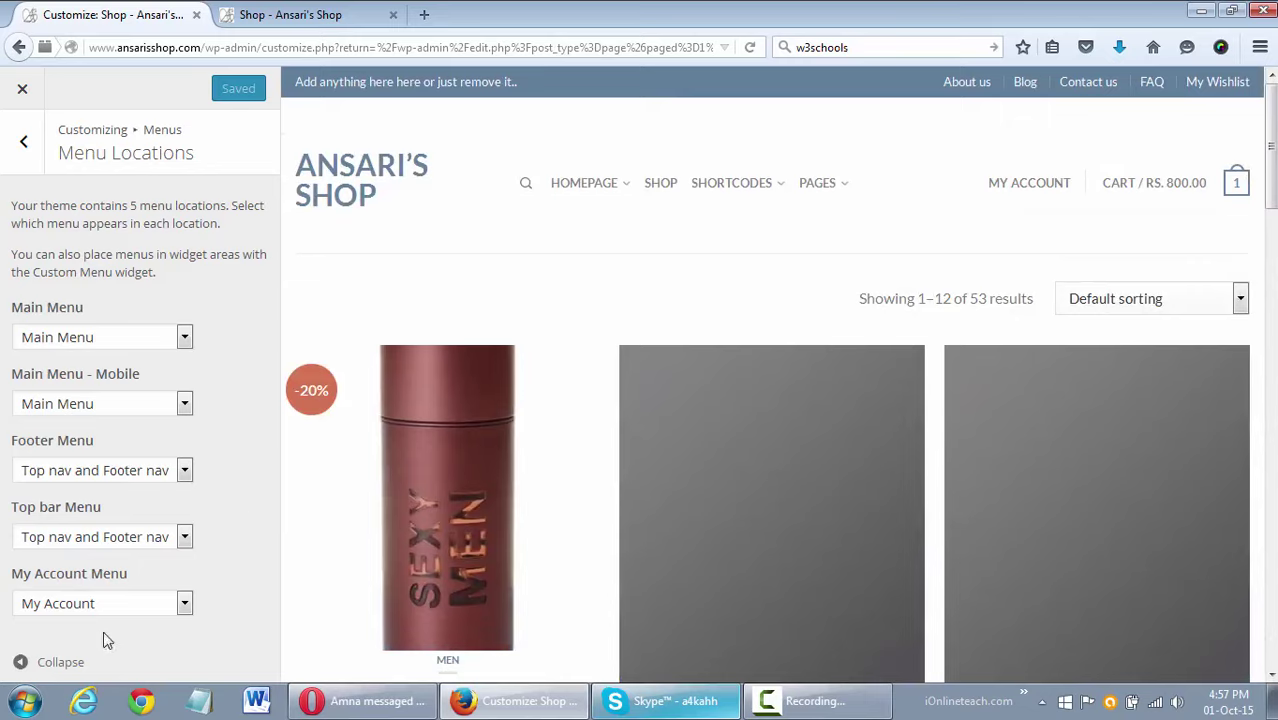
{"action": "left_click", "coordinate": [23, 147]}
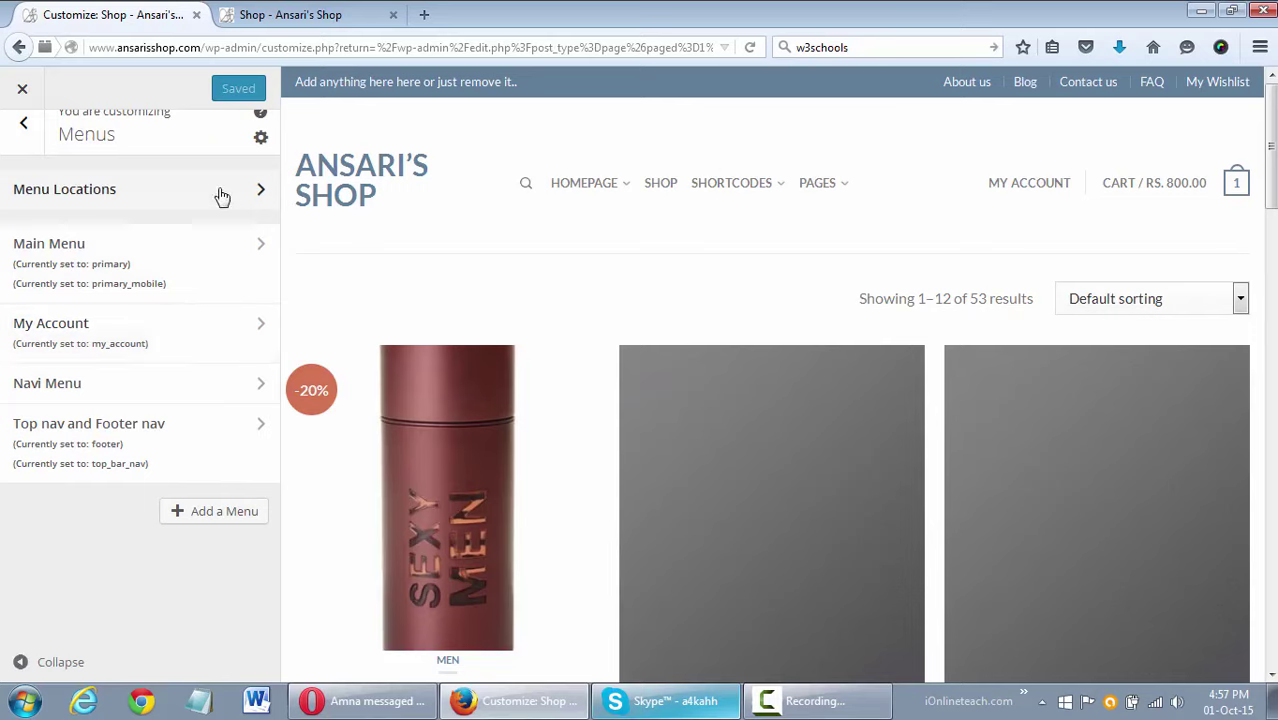
Leave the customizer and open the site's Menus administration page.
{"action": "left_click", "coordinate": [23, 123]}
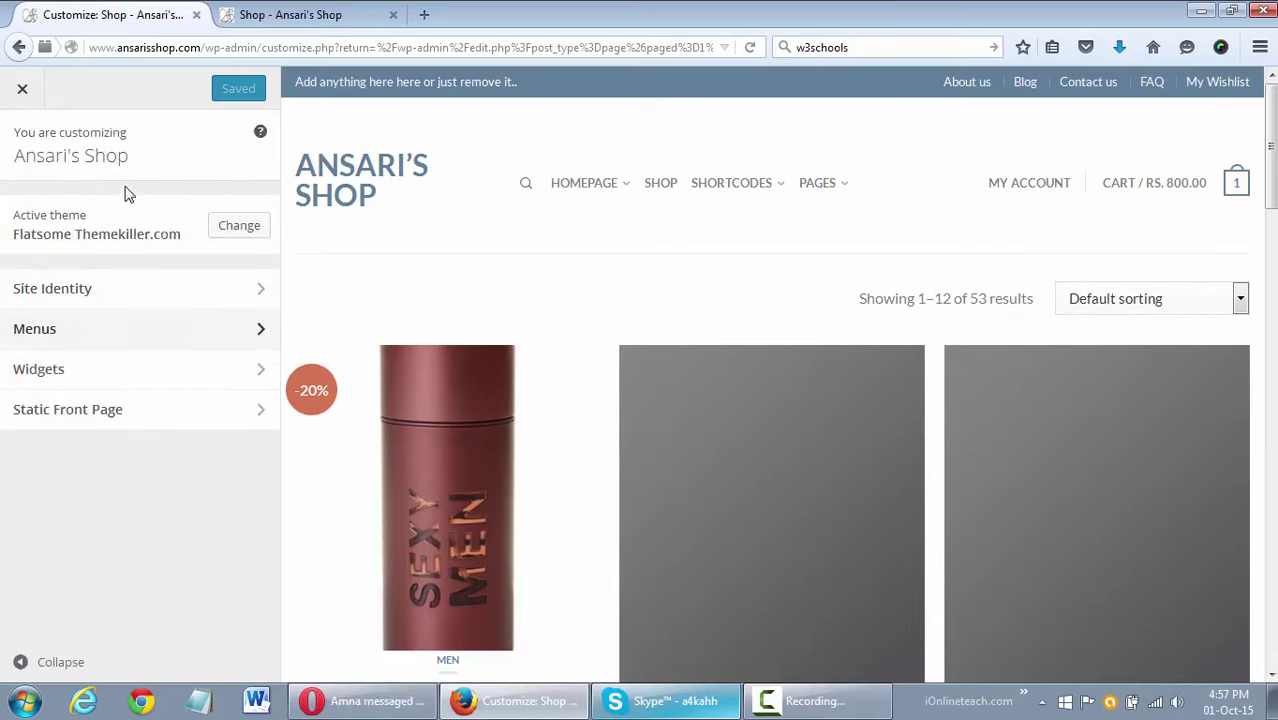
{"action": "left_click", "coordinate": [25, 90]}
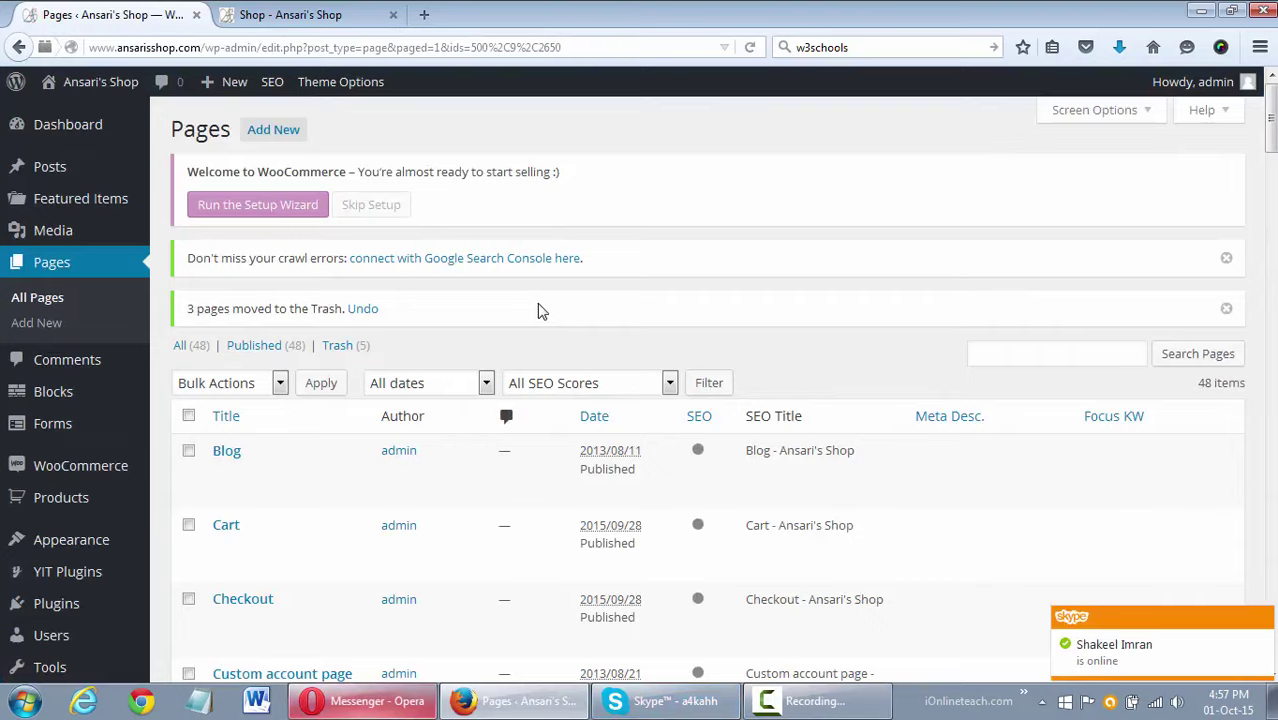
{"action": "scroll", "coordinate": [775, 316], "scroll_direction": "down", "scroll_amount": 3}
{"action": "scroll", "coordinate": [777, 317], "scroll_direction": "up", "scroll_amount": 3}
{"action": "mouse_move", "coordinate": [100, 535]}
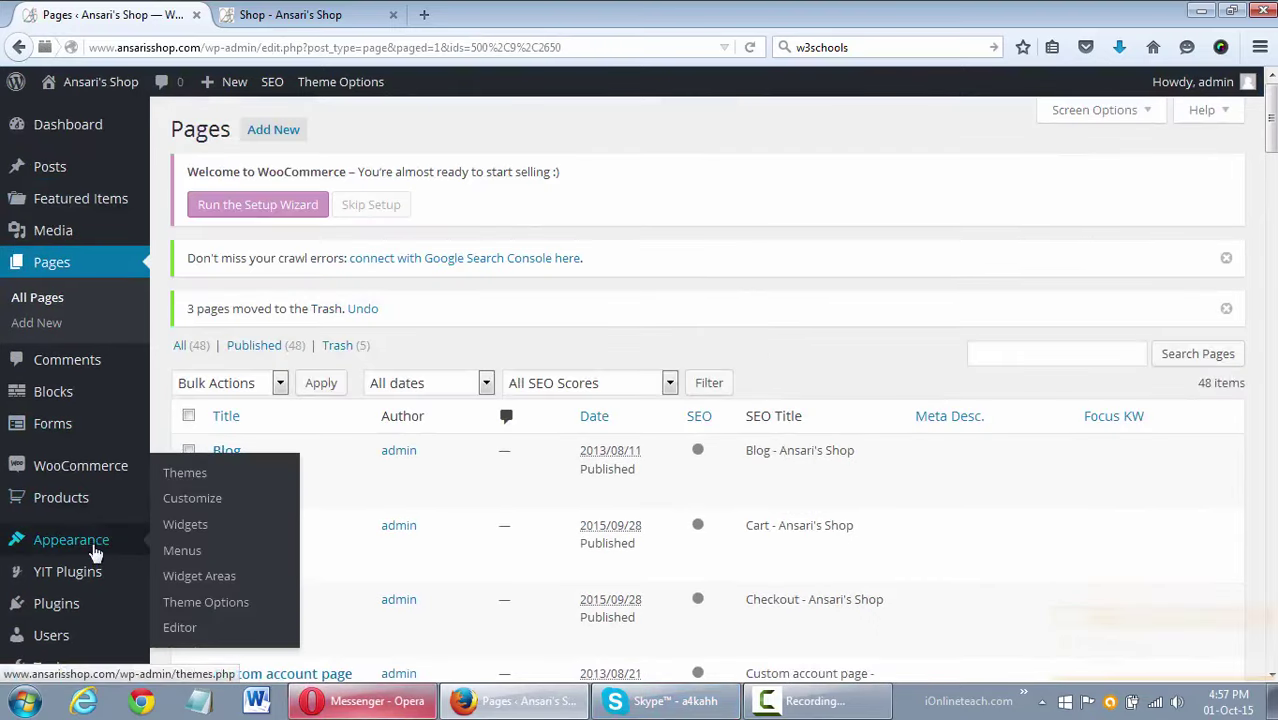
{"action": "left_click", "coordinate": [182, 550]}
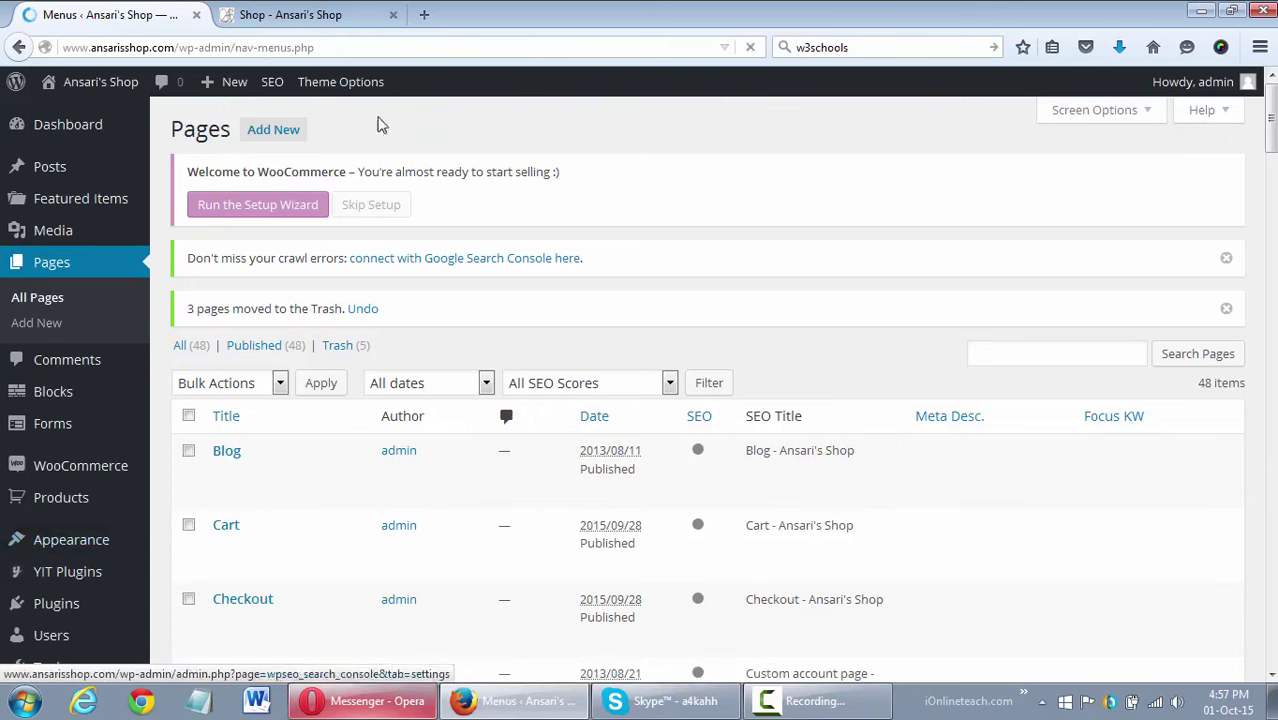
Load the shop's home page in the other browser tab and check the header menus and their submenus.
{"action": "left_click", "coordinate": [342, 15]}
{"action": "left_click", "coordinate": [190, 213]}
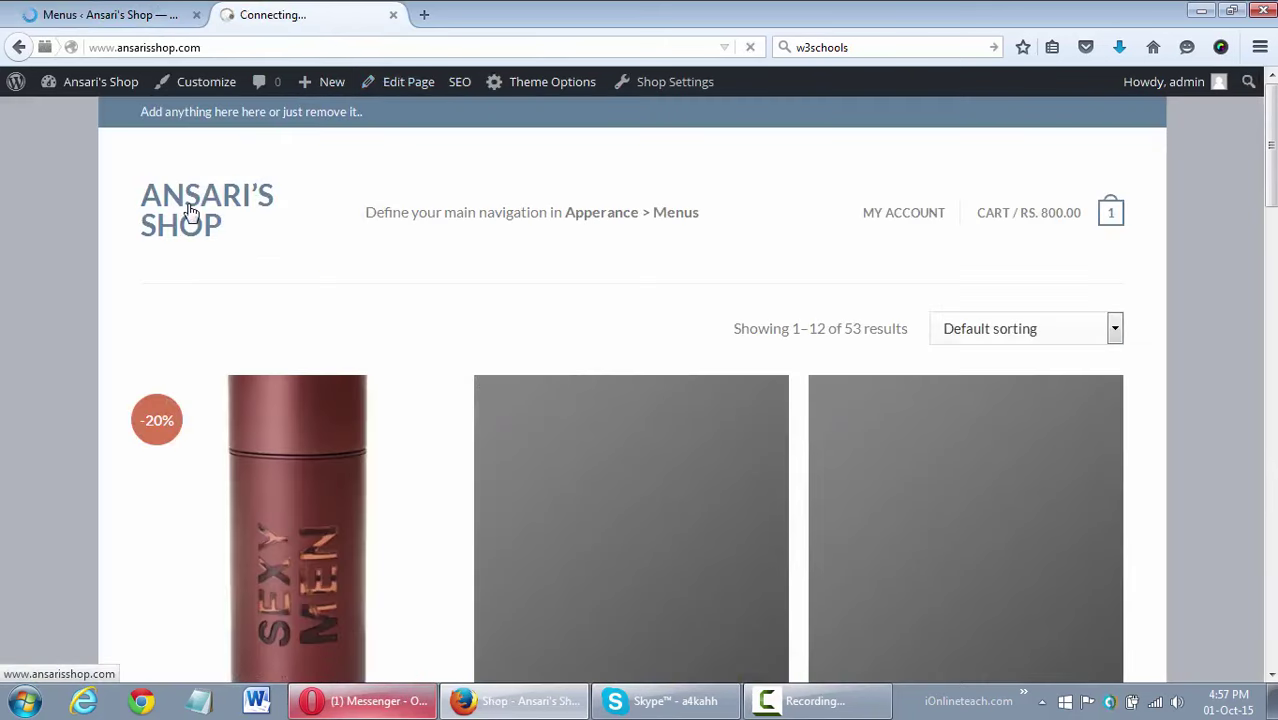
{"action": "left_click", "coordinate": [110, 15]}
{"action": "mouse_move", "coordinate": [281, 129]}
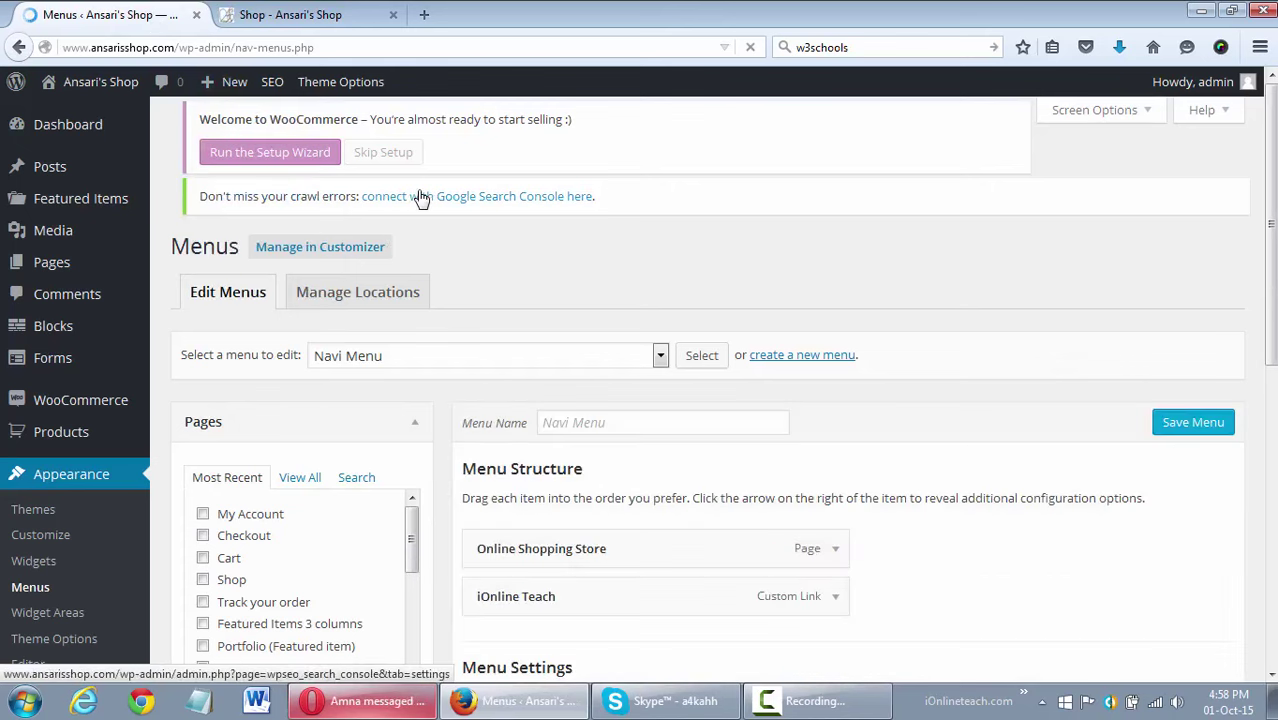
{"action": "key", "text": "ctrl+Tab"}
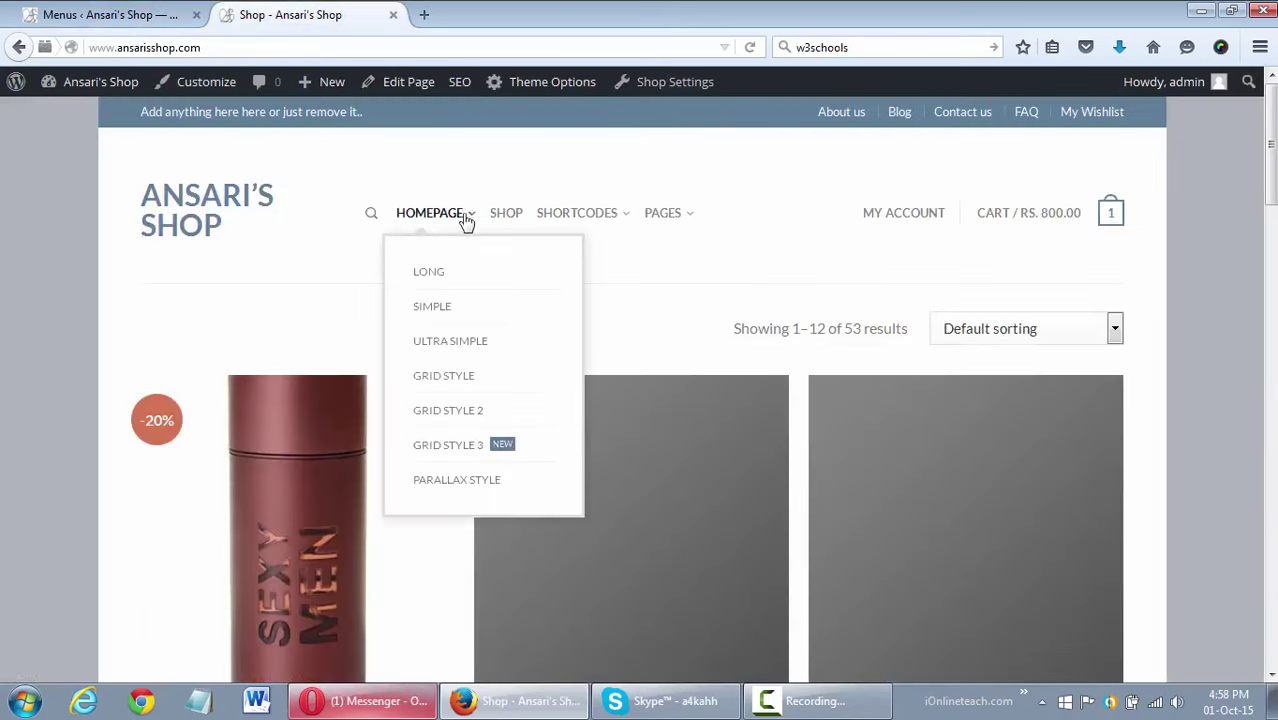
{"action": "mouse_move", "coordinate": [607, 224]}
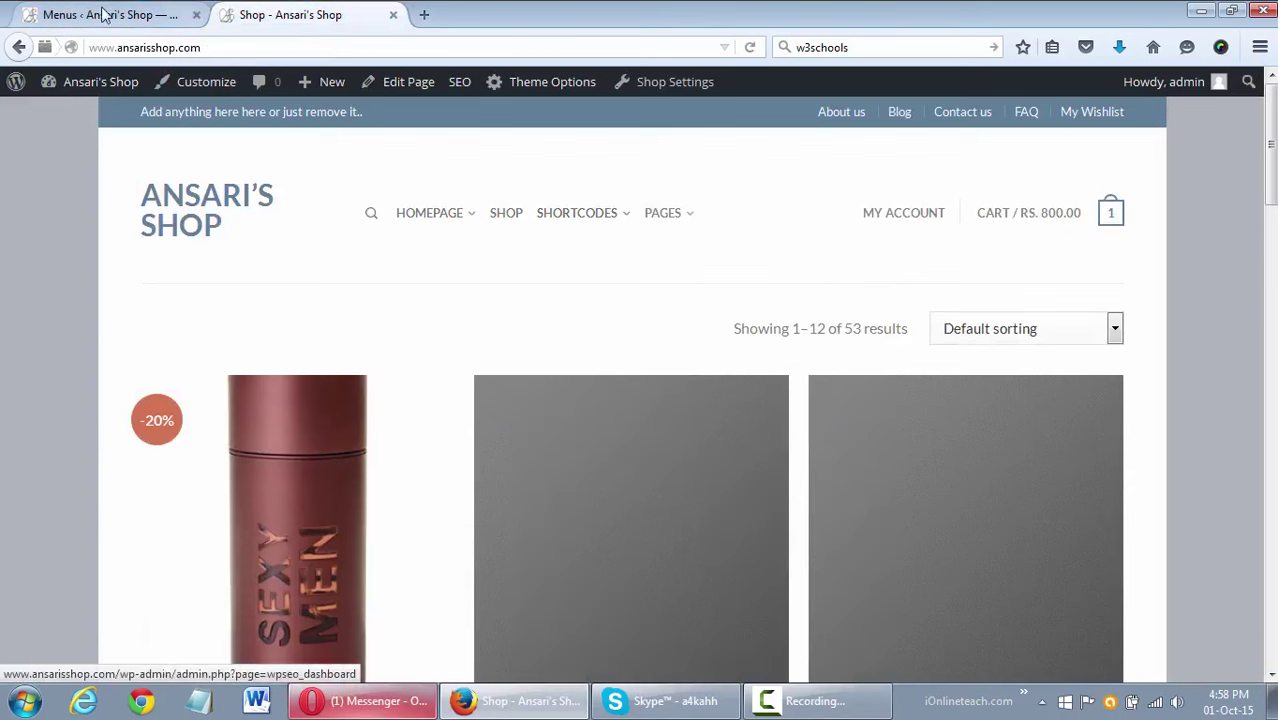
Return to the menu editor and delete the Navi Menu.
{"action": "key", "text": "ctrl+Tab"}
{"action": "scroll", "coordinate": [973, 388], "scroll_direction": "down", "scroll_amount": 4}
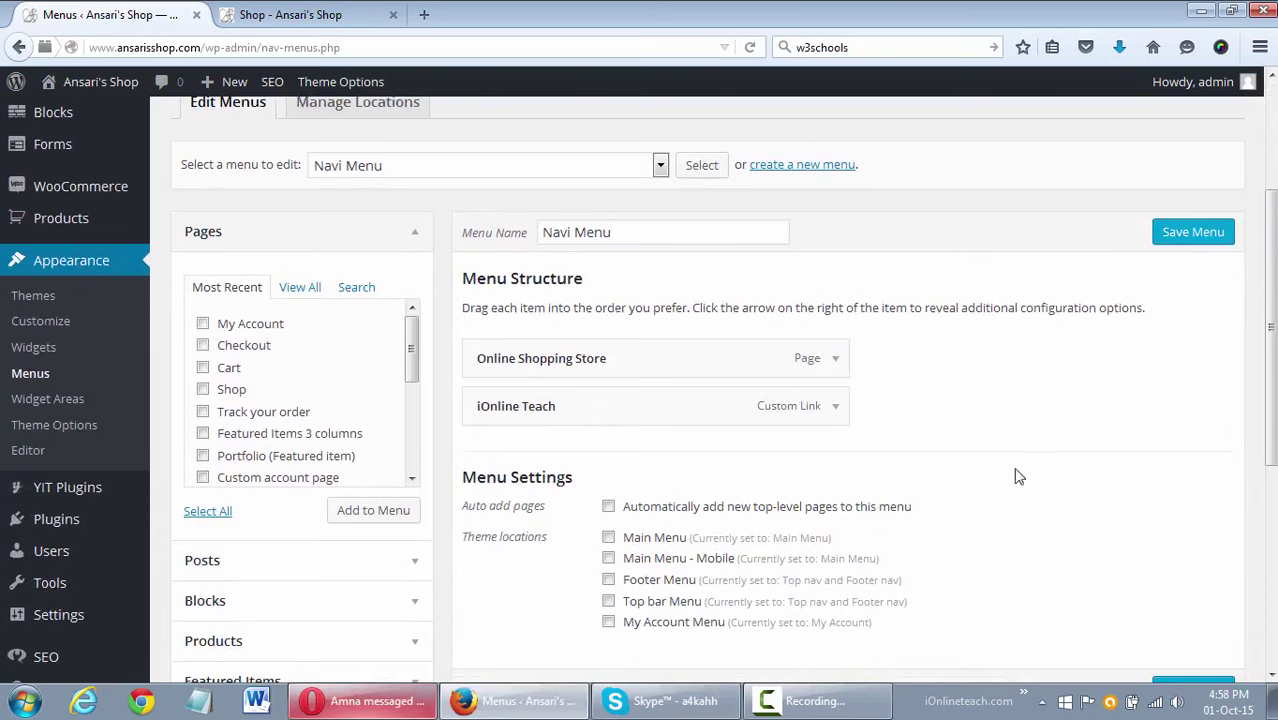
{"action": "scroll", "coordinate": [1094, 487], "scroll_direction": "down", "scroll_amount": 5}
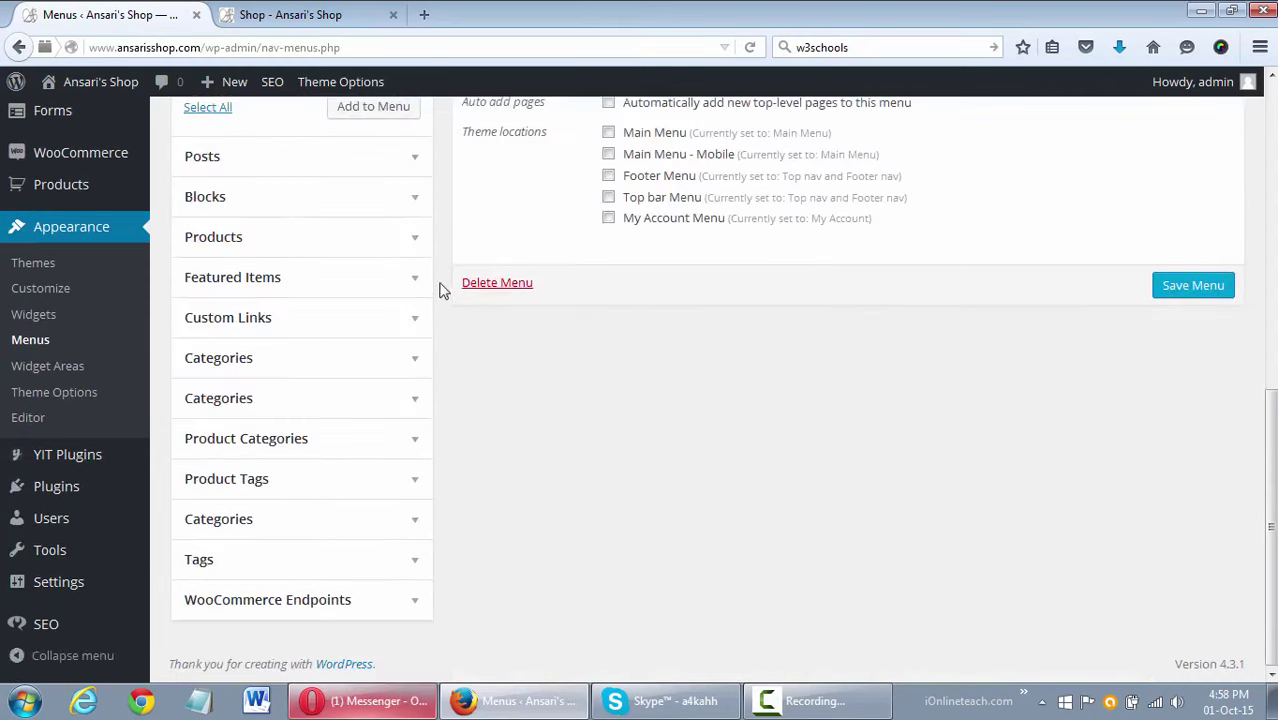
{"action": "left_click", "coordinate": [473, 287]}
{"action": "left_click", "coordinate": [641, 333]}
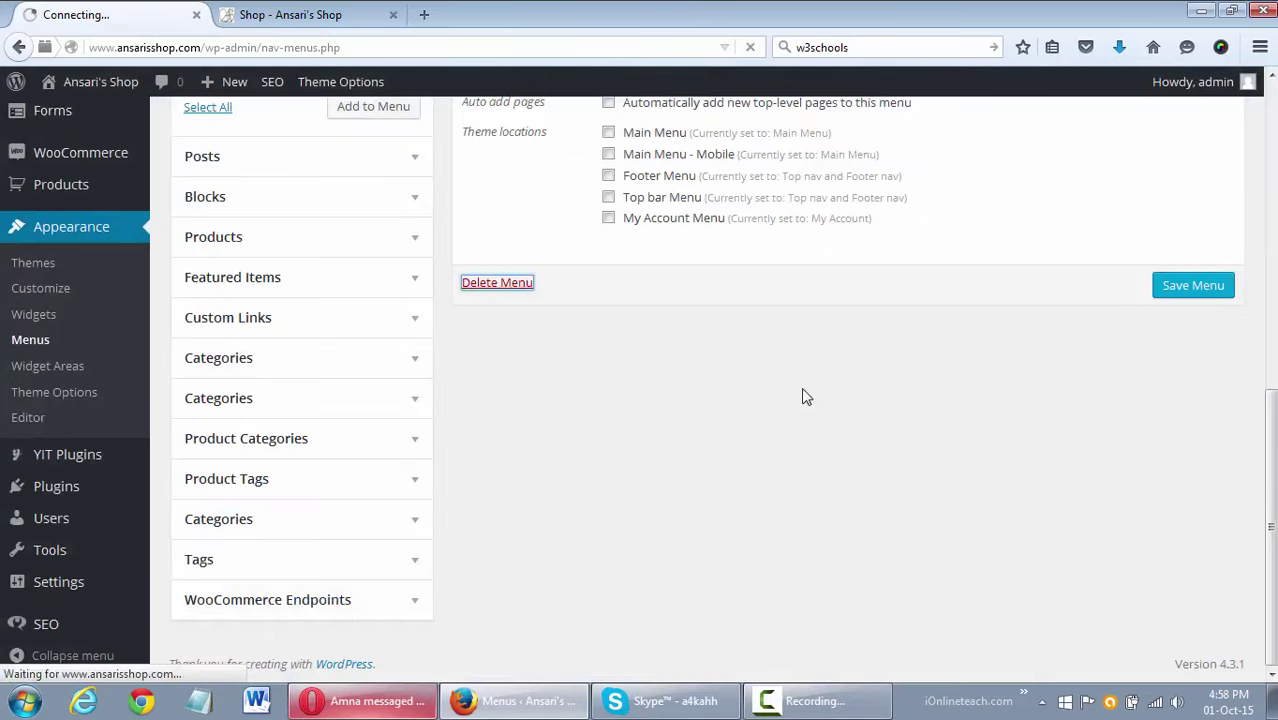
Review the list of remaining menus and compare Main Menu's item structure with the Homepage submenu on the live shop.
{"action": "scroll", "coordinate": [937, 416], "scroll_direction": "up", "scroll_amount": 3}
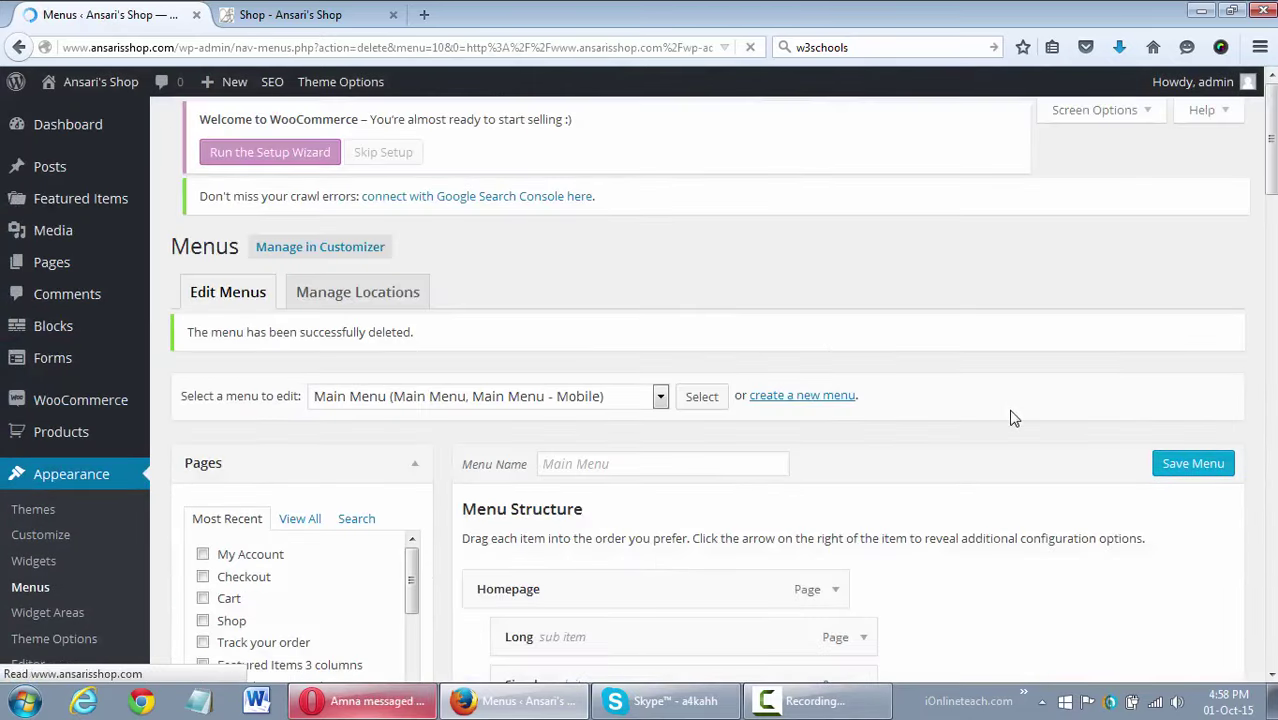
{"action": "scroll", "coordinate": [1012, 418], "scroll_direction": "down", "scroll_amount": 3}
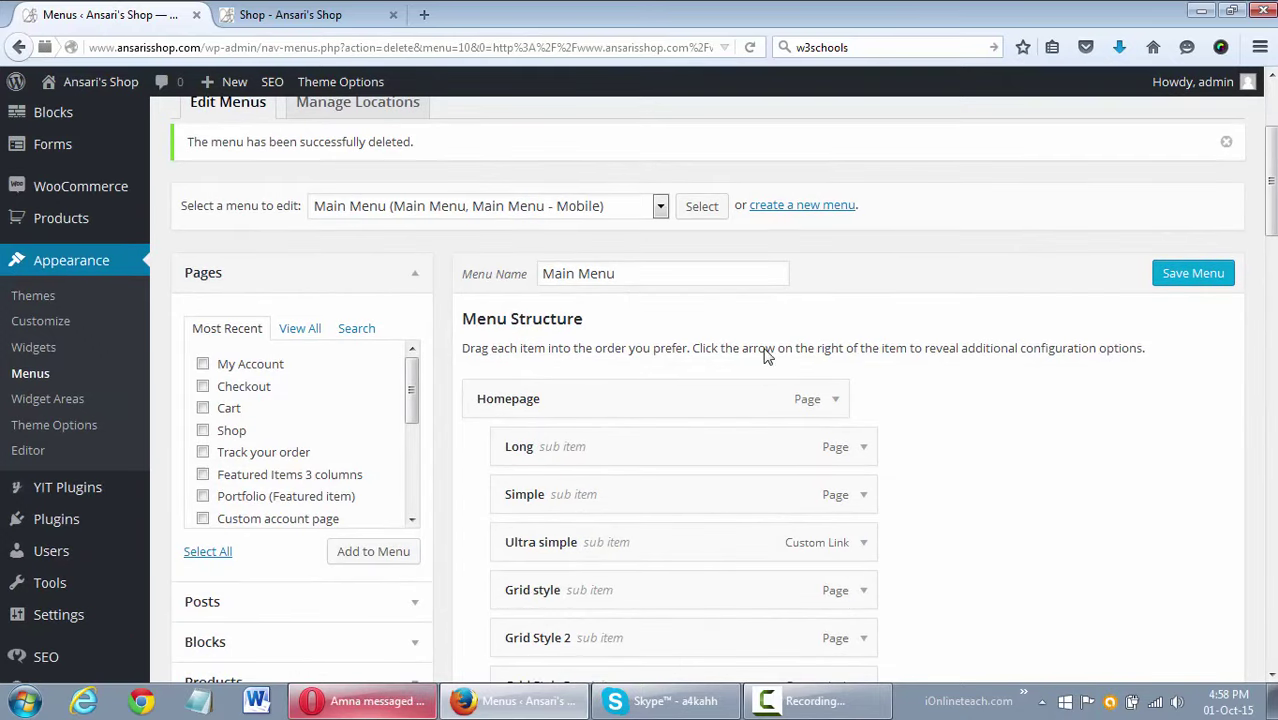
{"action": "left_click", "coordinate": [660, 208]}
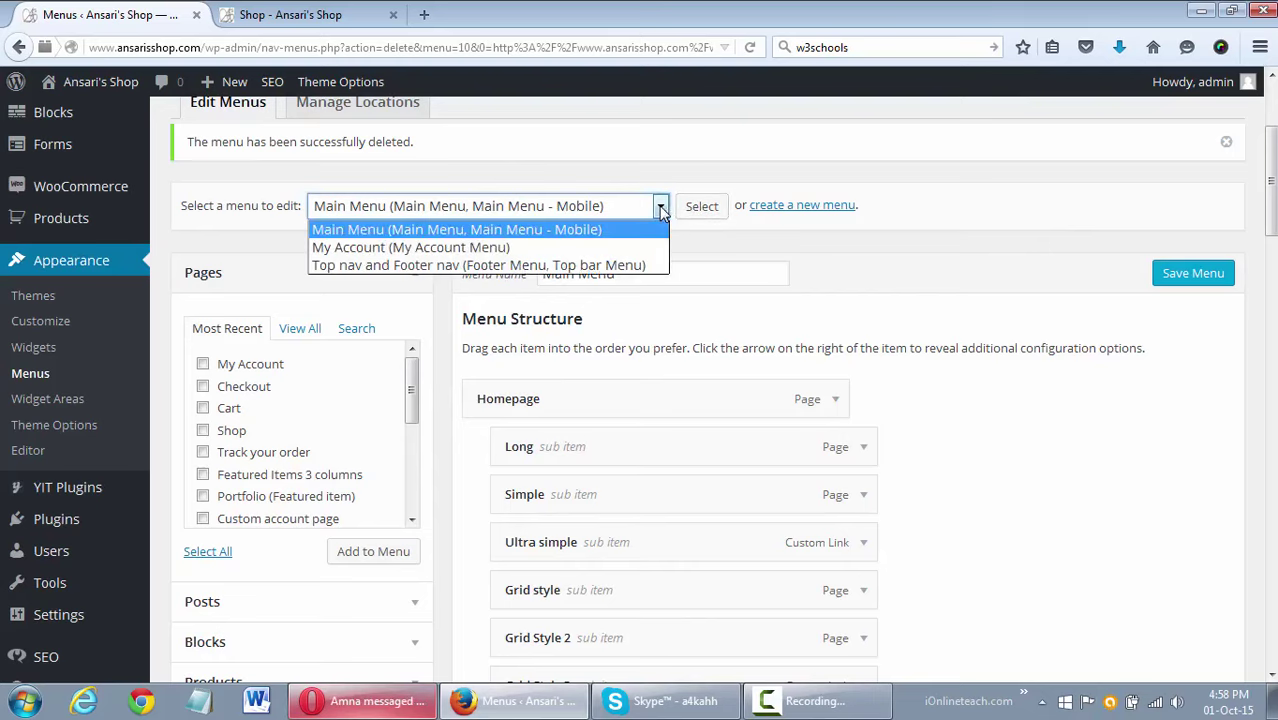
{"action": "left_click", "coordinate": [656, 198]}
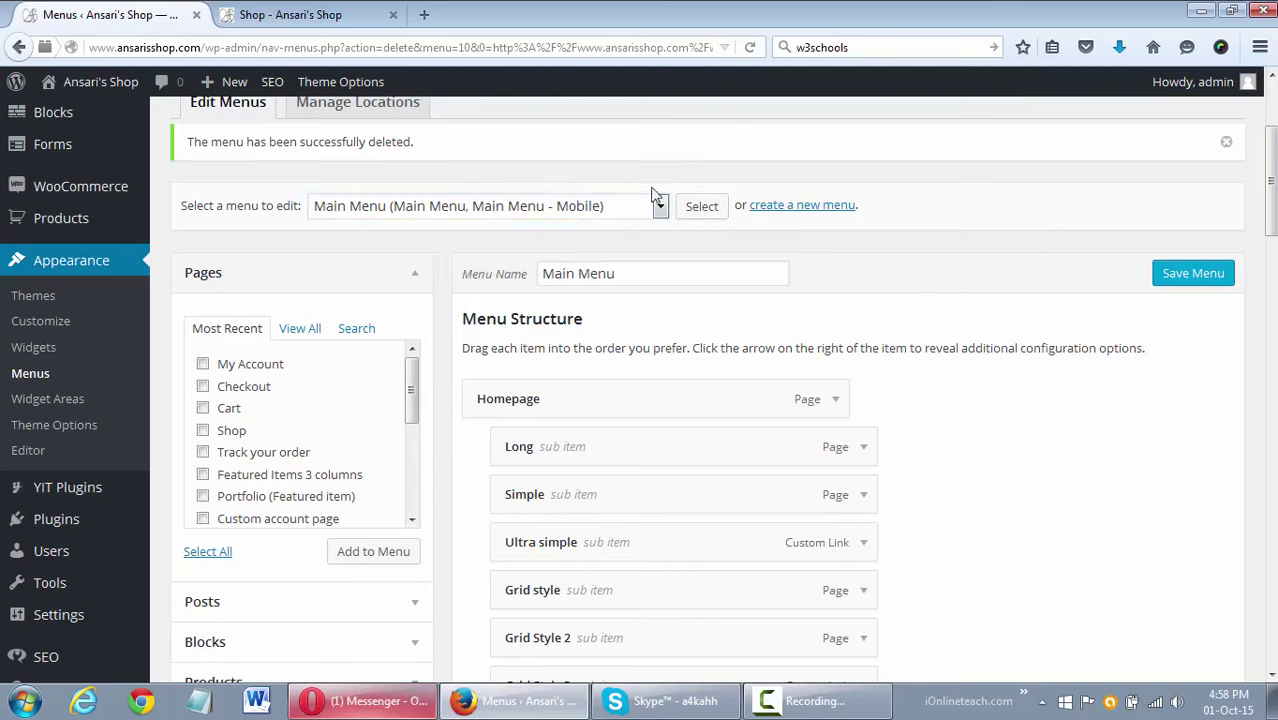
{"action": "scroll", "coordinate": [1049, 469], "scroll_direction": "down", "scroll_amount": 1}
{"action": "scroll", "coordinate": [1049, 469], "scroll_direction": "down", "scroll_amount": 3}
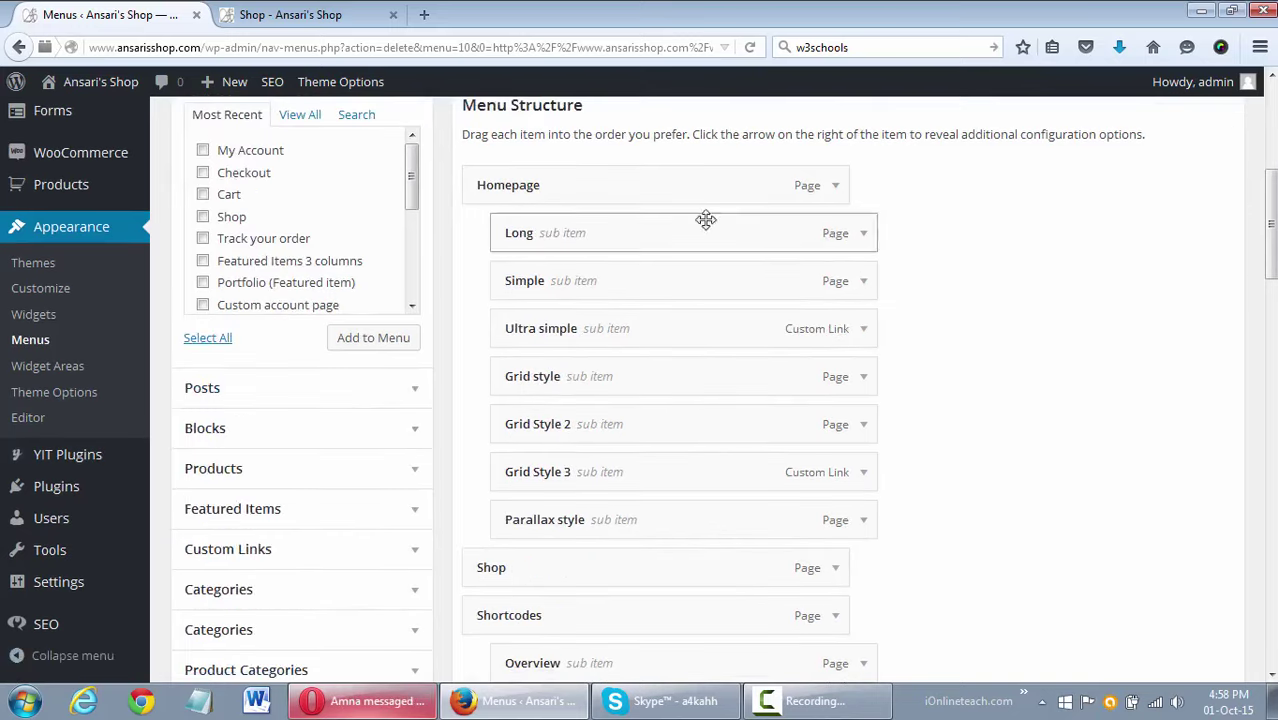
{"action": "left_click", "coordinate": [328, 12]}
{"action": "mouse_move", "coordinate": [418, 219]}
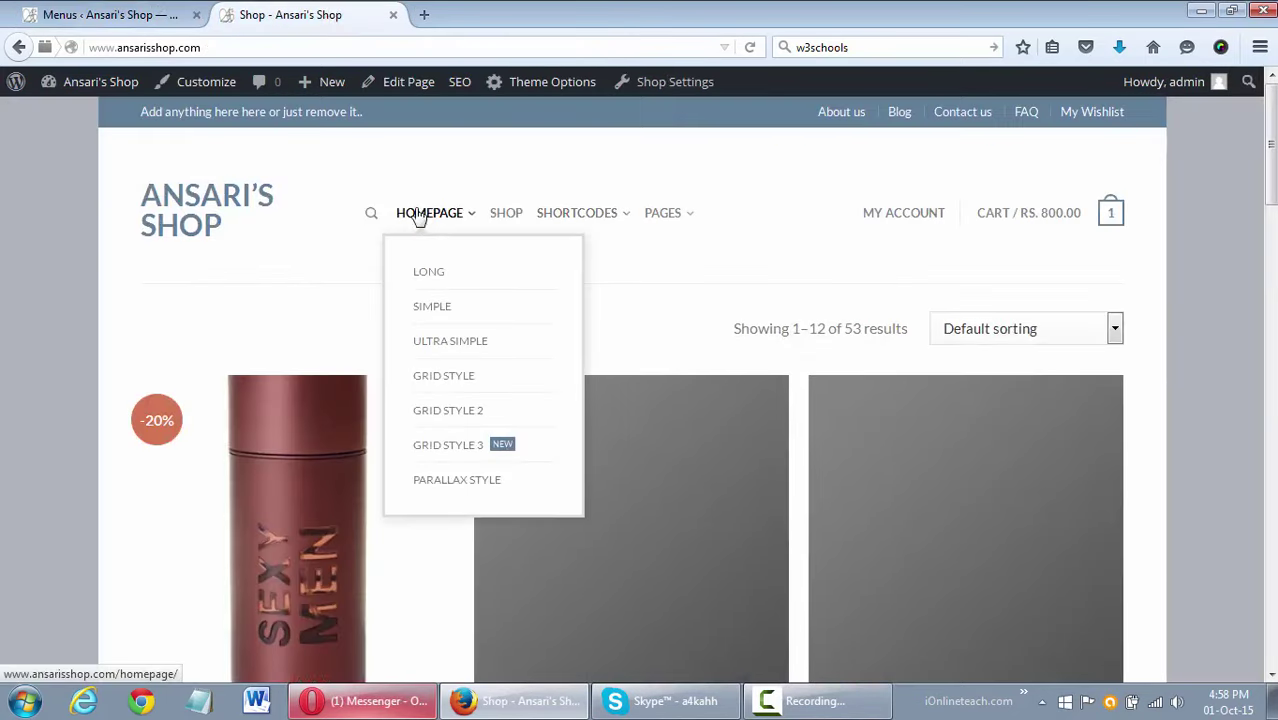
{"action": "left_click", "coordinate": [105, 17]}
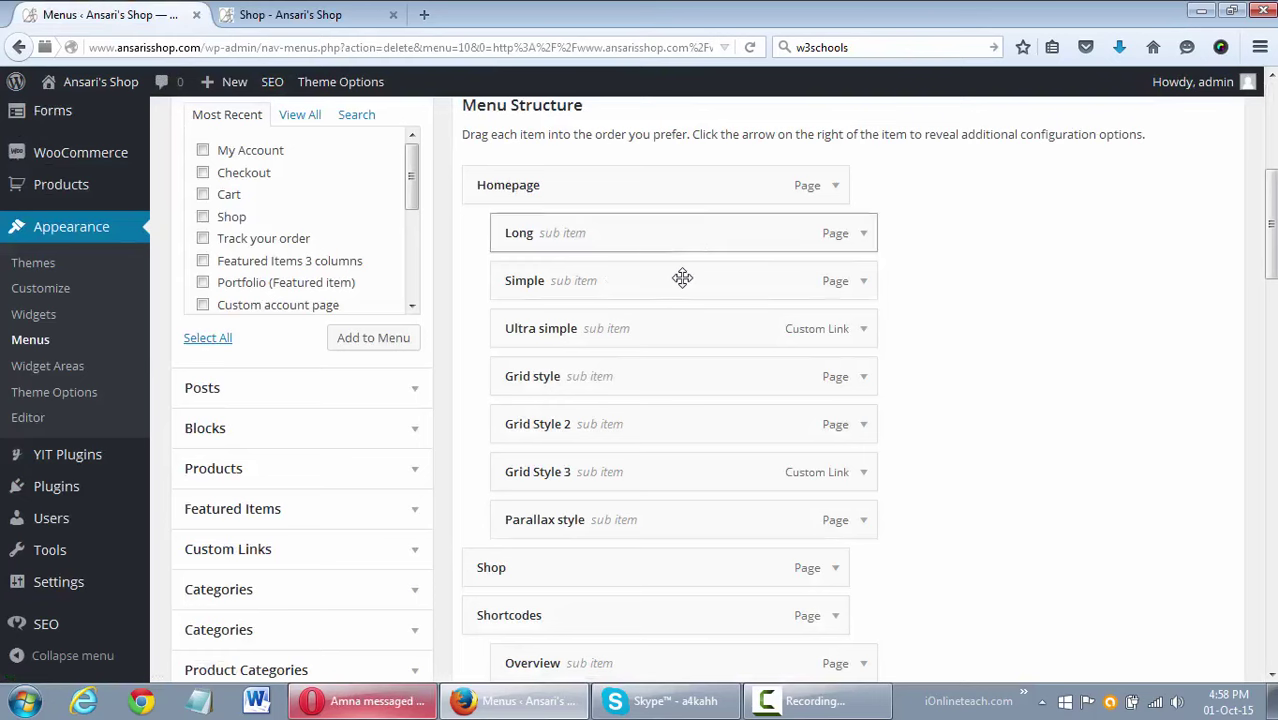
{"action": "left_click", "coordinate": [340, 17]}
{"action": "mouse_move", "coordinate": [425, 212]}
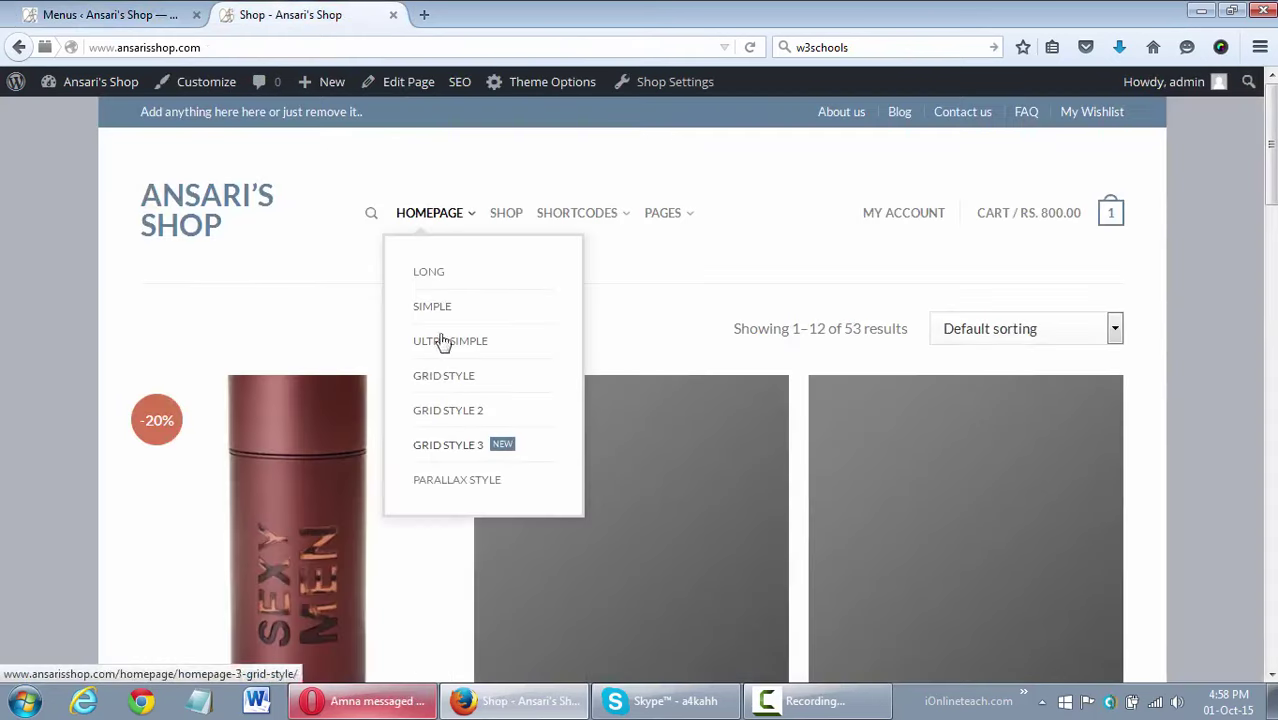
Open the Grid style homepage from the Homepage submenu and look through its layout.
{"action": "left_click", "coordinate": [446, 378]}
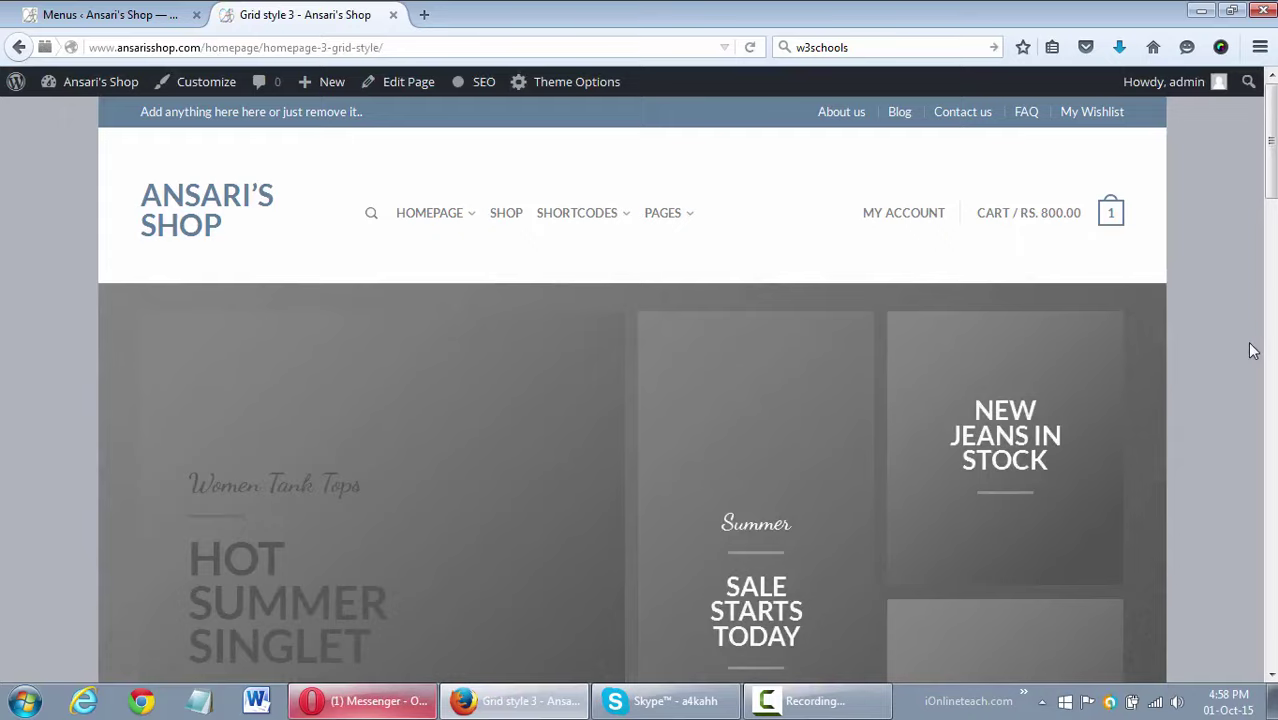
{"action": "scroll", "coordinate": [1252, 350], "scroll_direction": "down", "scroll_amount": 10}
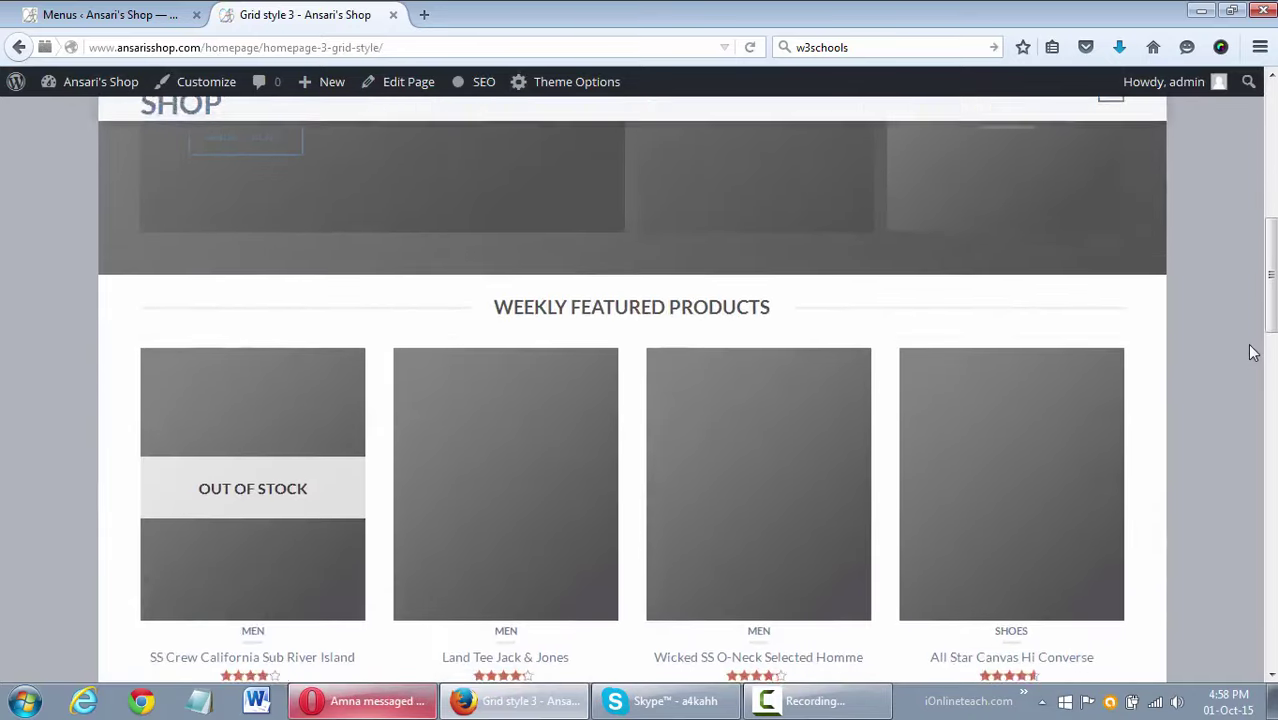
{"action": "scroll", "coordinate": [1252, 352], "scroll_direction": "down", "scroll_amount": 8}
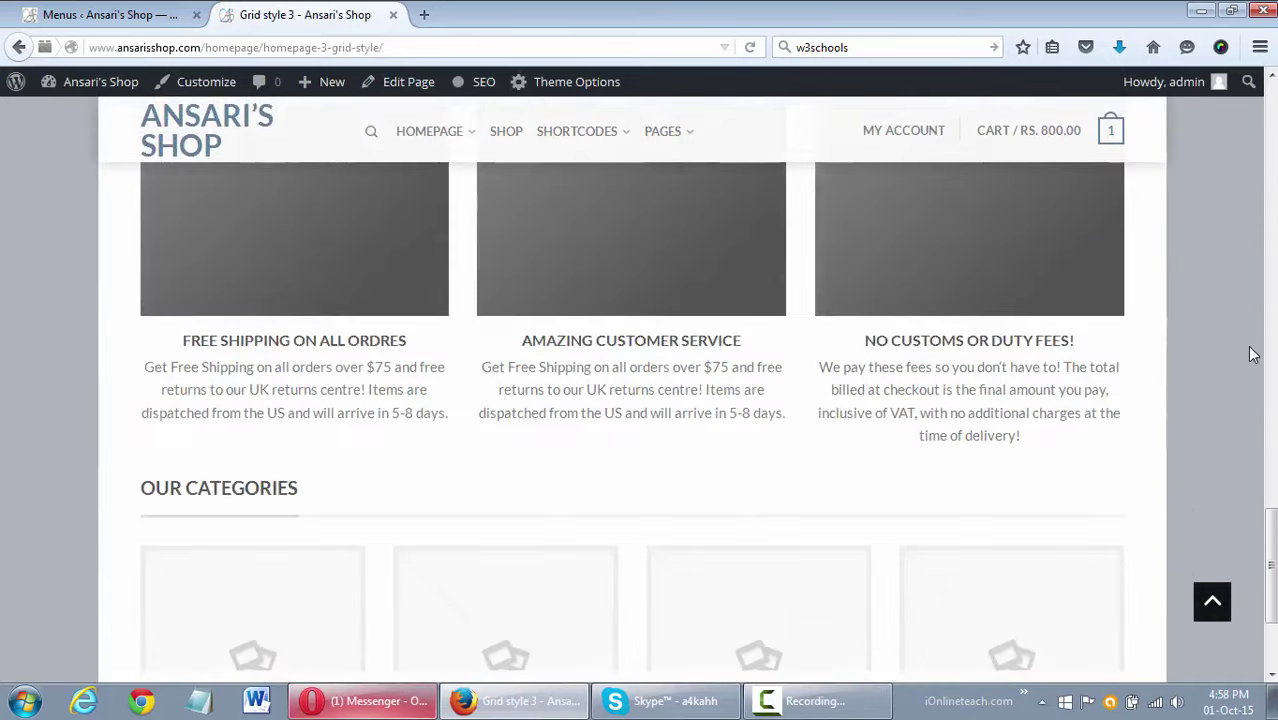
{"action": "scroll", "coordinate": [1252, 354], "scroll_direction": "up", "scroll_amount": 10}
{"action": "scroll", "coordinate": [1252, 354], "scroll_direction": "up", "scroll_amount": 10}
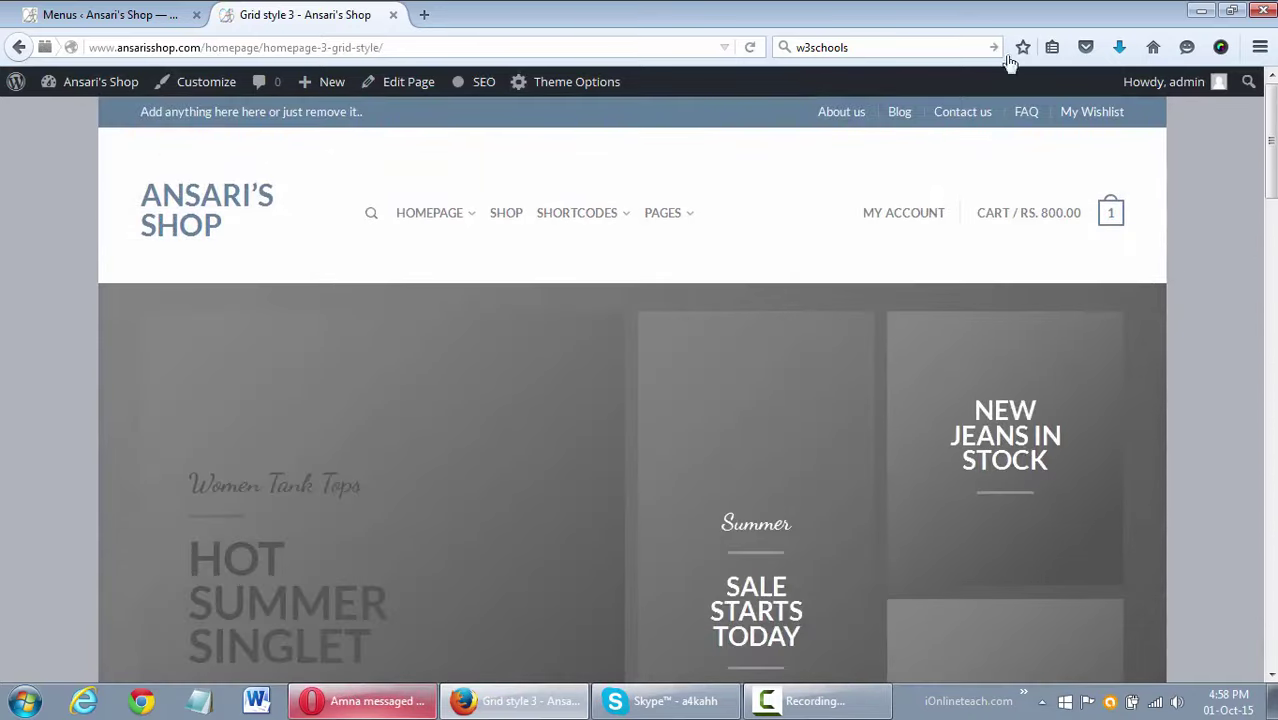
Test the Shop link in the live site's main navigation and return to the Main Menu structure.
{"action": "left_click", "coordinate": [170, 15]}
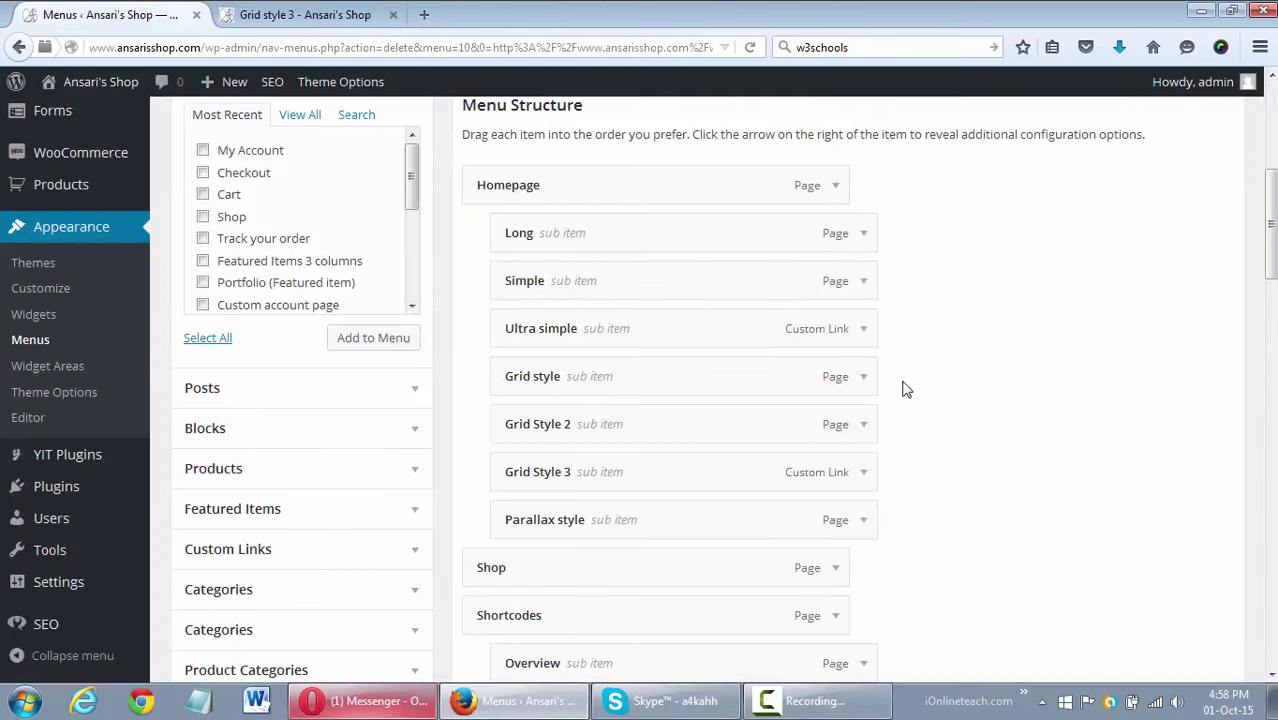
{"action": "scroll", "coordinate": [880, 390], "scroll_direction": "down", "scroll_amount": 3}
{"action": "left_click", "coordinate": [355, 15]}
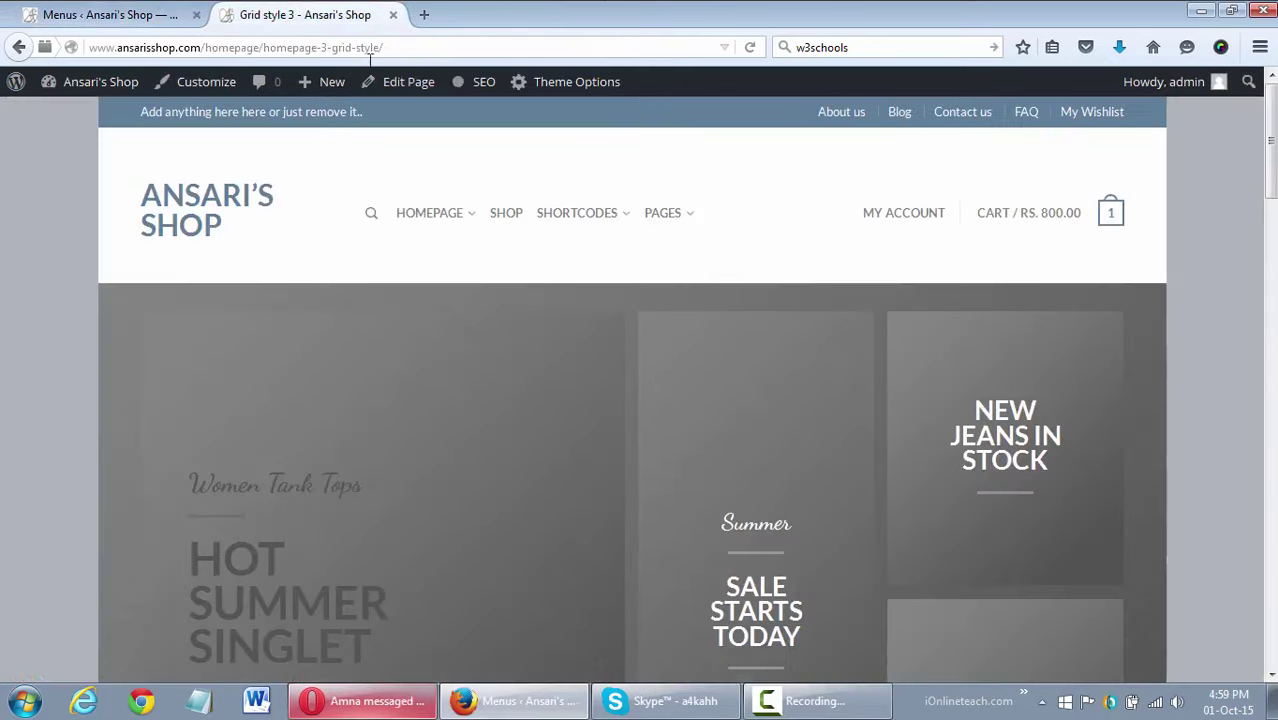
{"action": "left_click", "coordinate": [499, 218]}
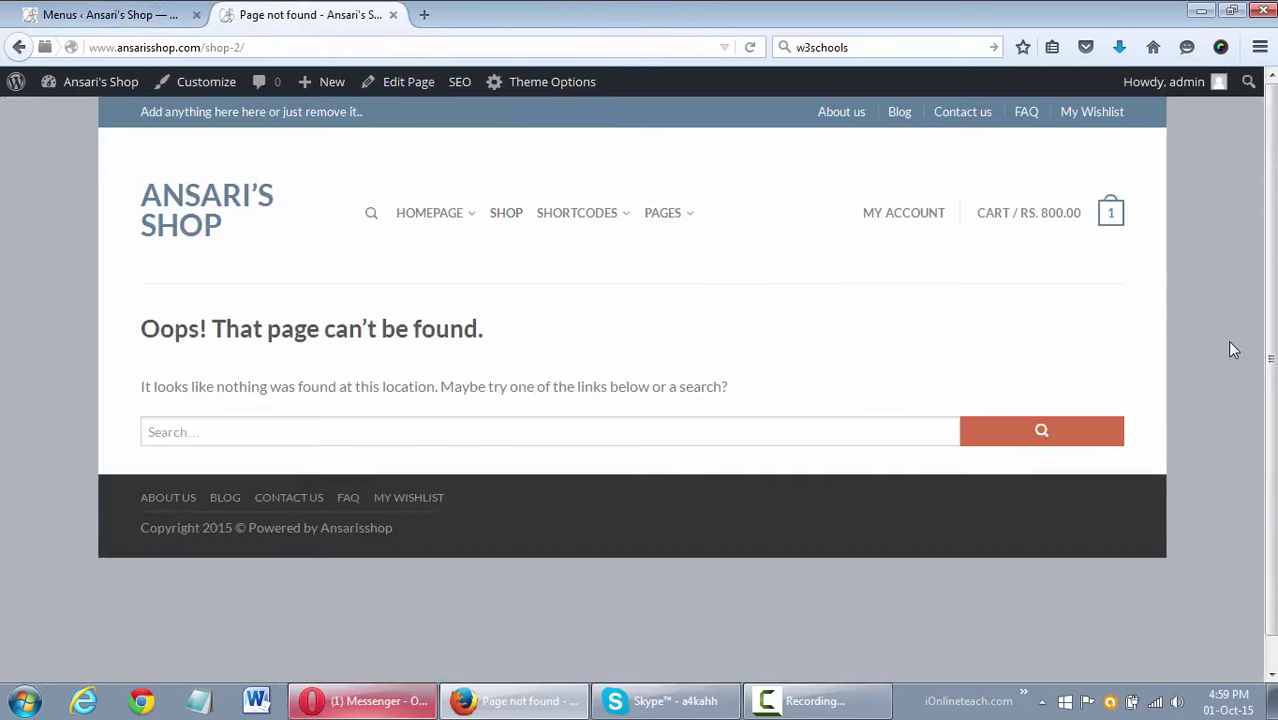
{"action": "left_click", "coordinate": [110, 15]}
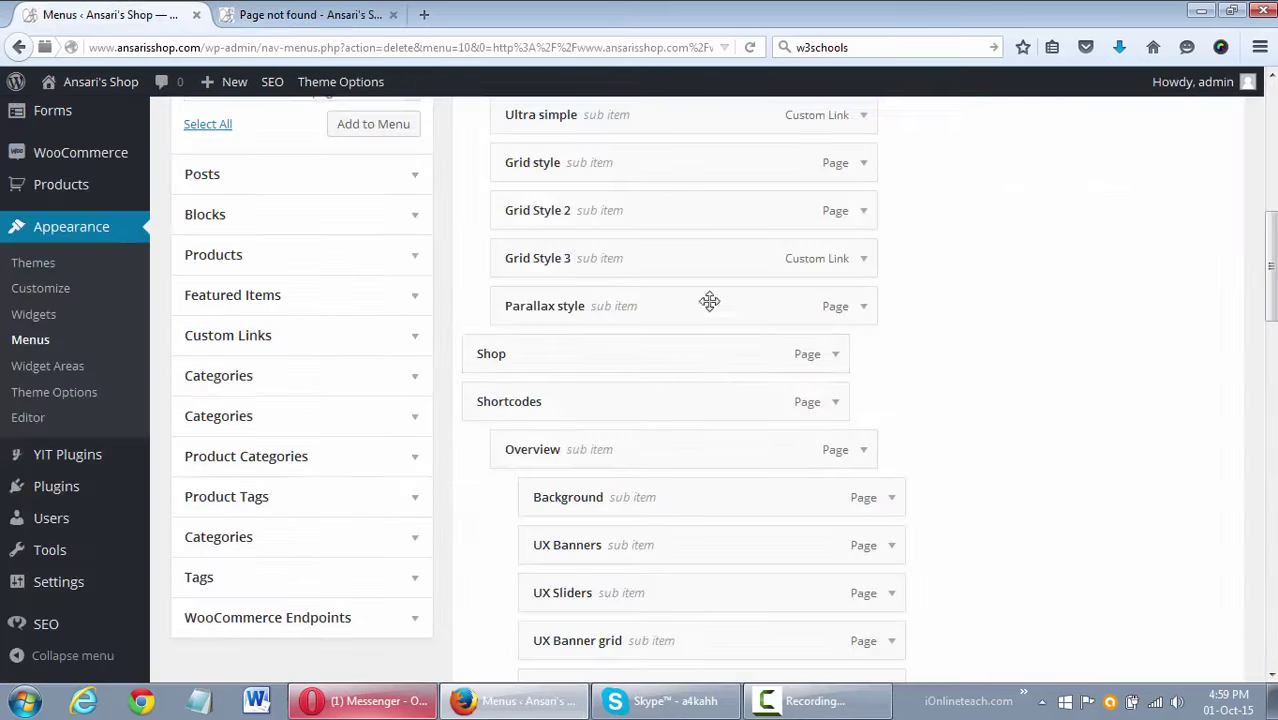
Remove the existing Shop item from Main Menu.
{"action": "left_click", "coordinate": [836, 355]}
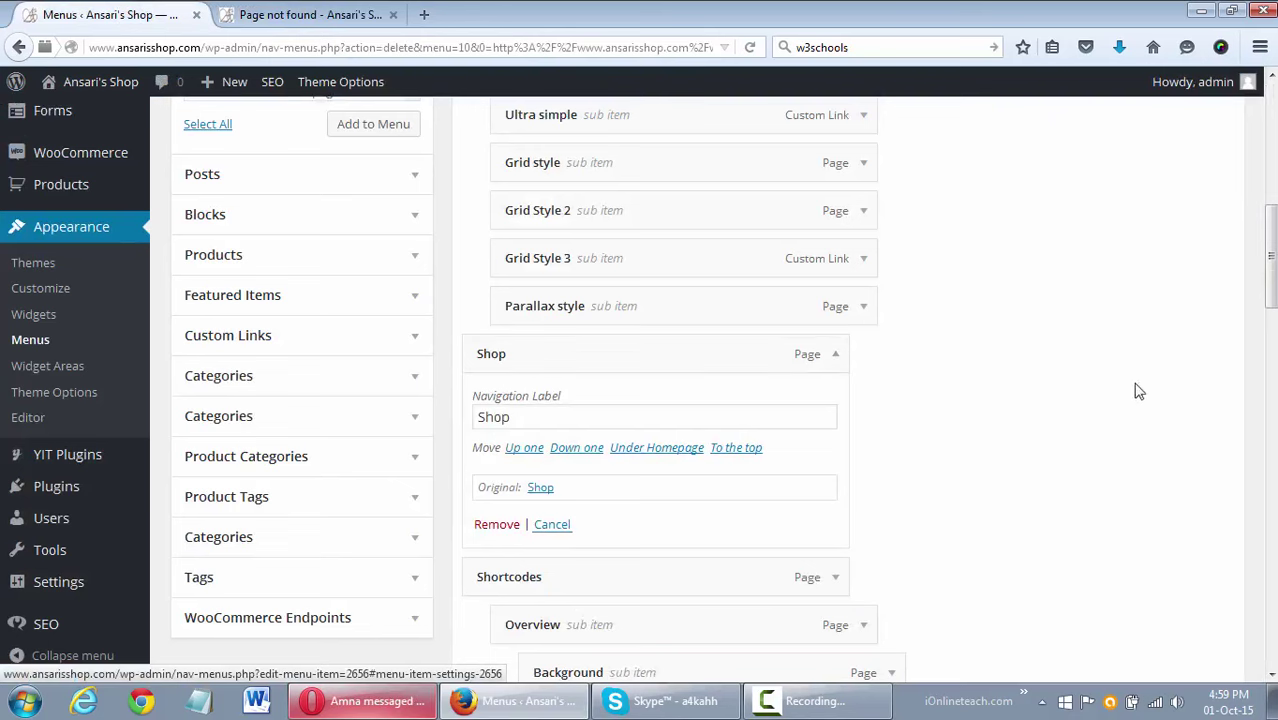
{"action": "scroll", "coordinate": [1170, 391], "scroll_direction": "up", "scroll_amount": 2}
{"action": "scroll", "coordinate": [1200, 390], "scroll_direction": "up", "scroll_amount": 2}
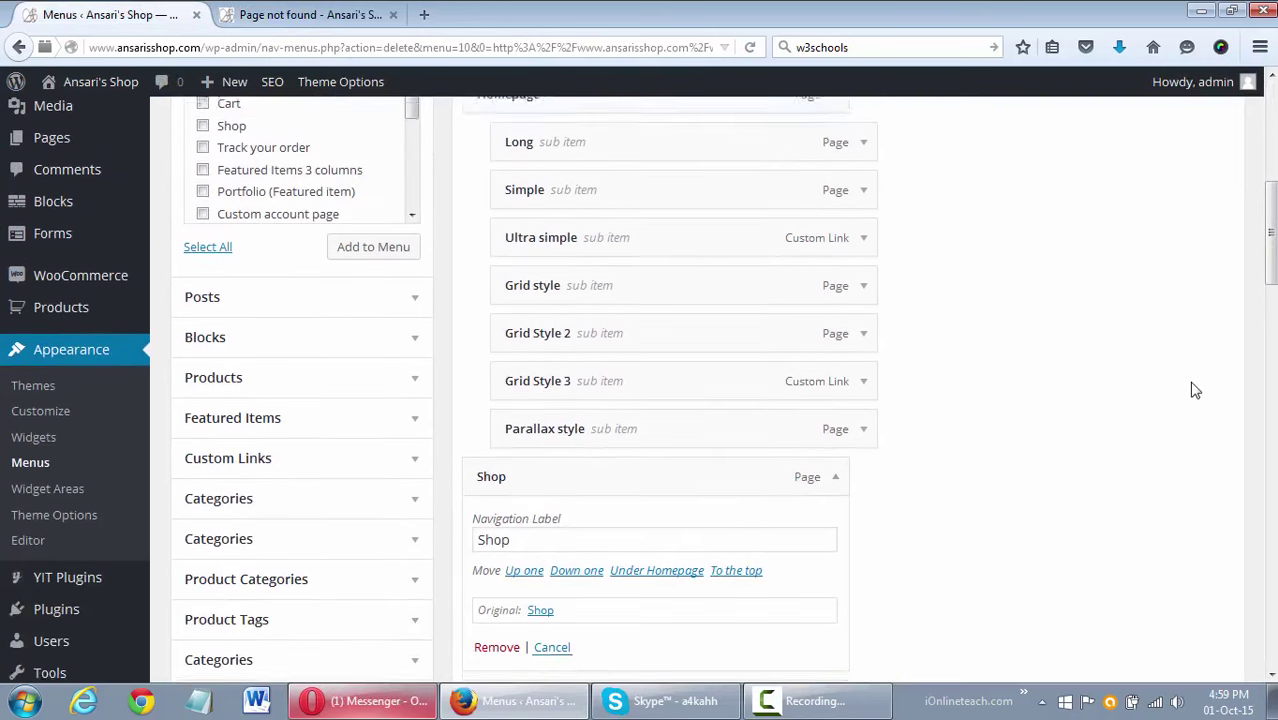
{"action": "scroll", "coordinate": [1195, 391], "scroll_direction": "down", "scroll_amount": 4}
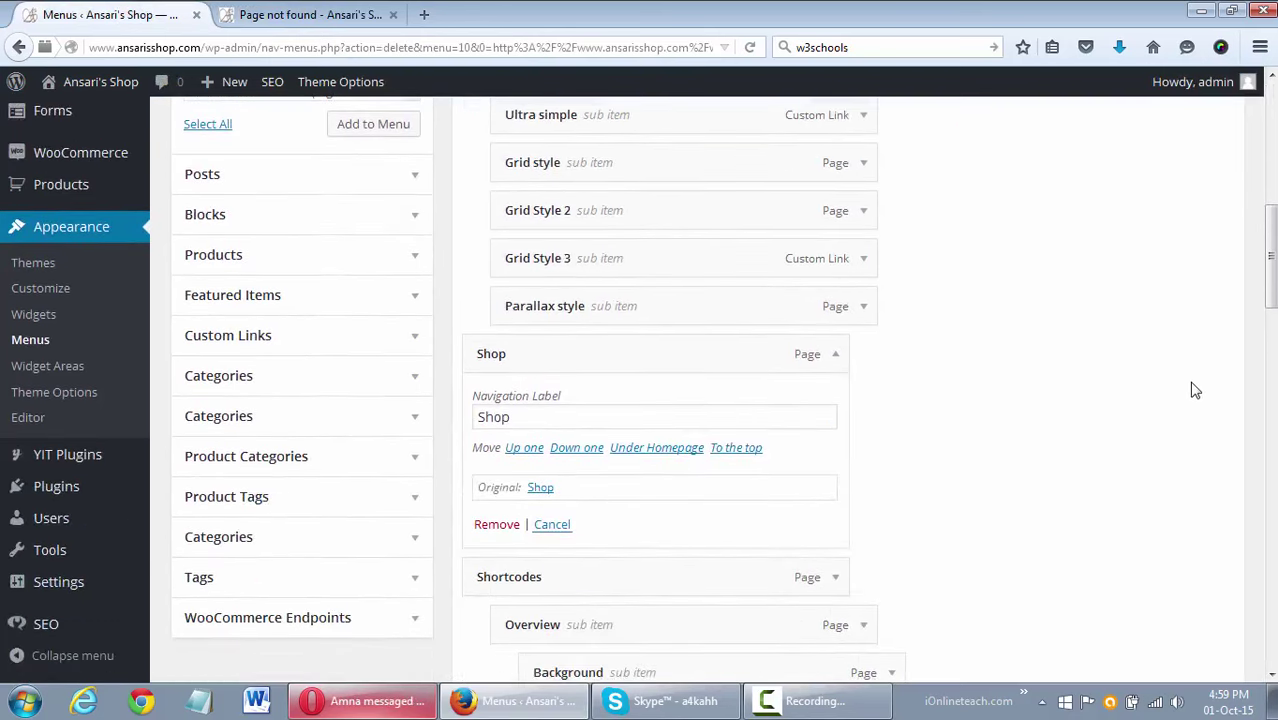
{"action": "left_click", "coordinate": [497, 524]}
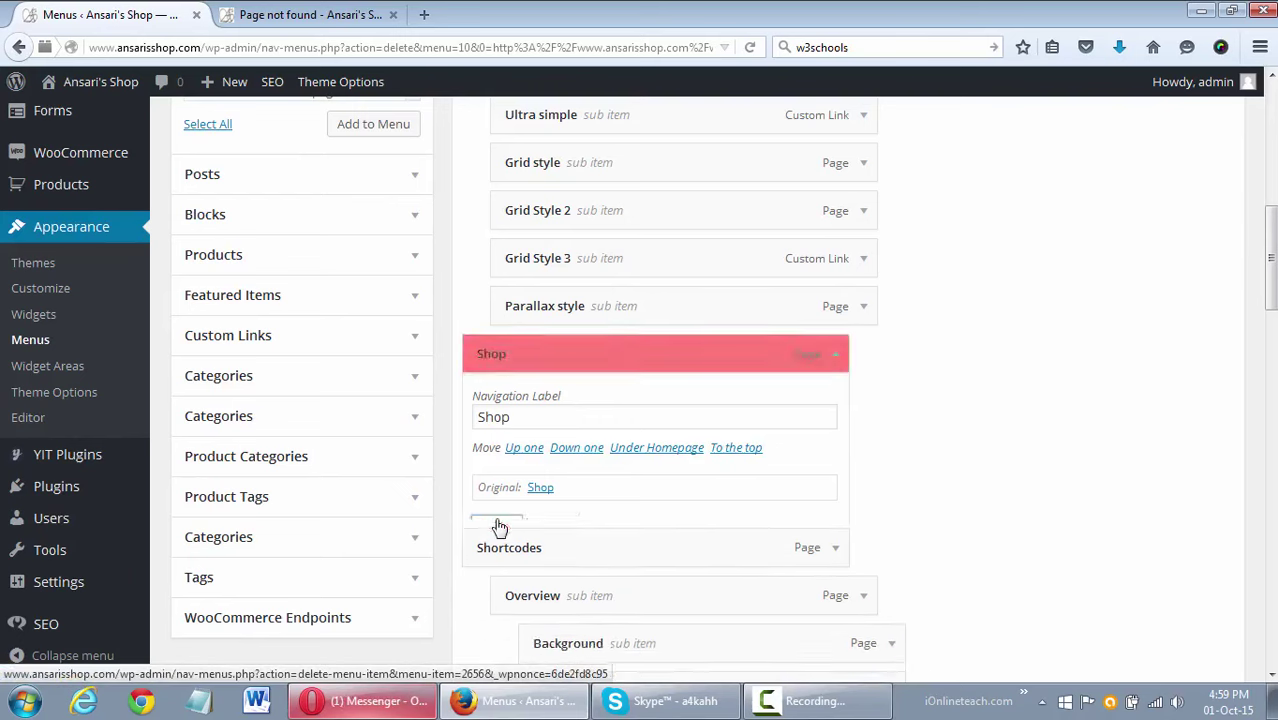
Add the Shop page to Main Menu, place it between Parallax style and Shortcodes, and expand its item settings.
{"action": "scroll", "coordinate": [373, 400], "scroll_direction": "up", "scroll_amount": 6}
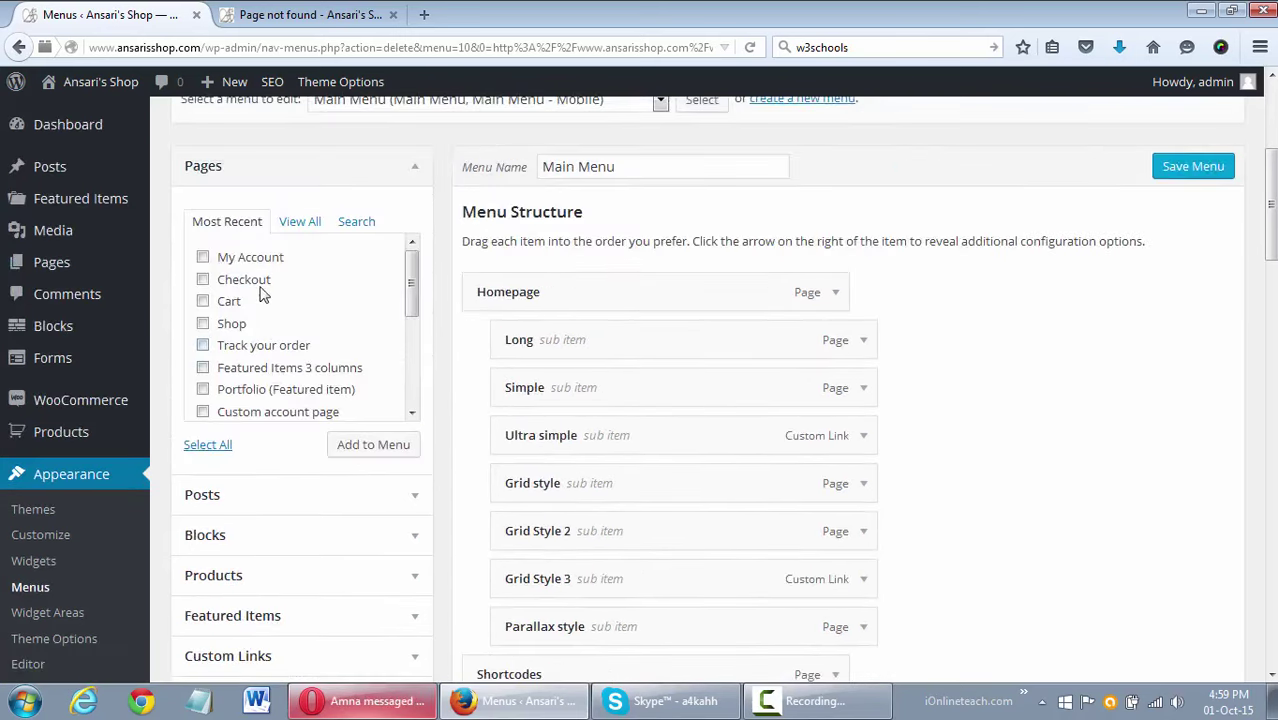
{"action": "left_click", "coordinate": [204, 324]}
{"action": "left_click", "coordinate": [360, 461]}
{"action": "scroll", "coordinate": [1071, 470], "scroll_direction": "down", "scroll_amount": 10}
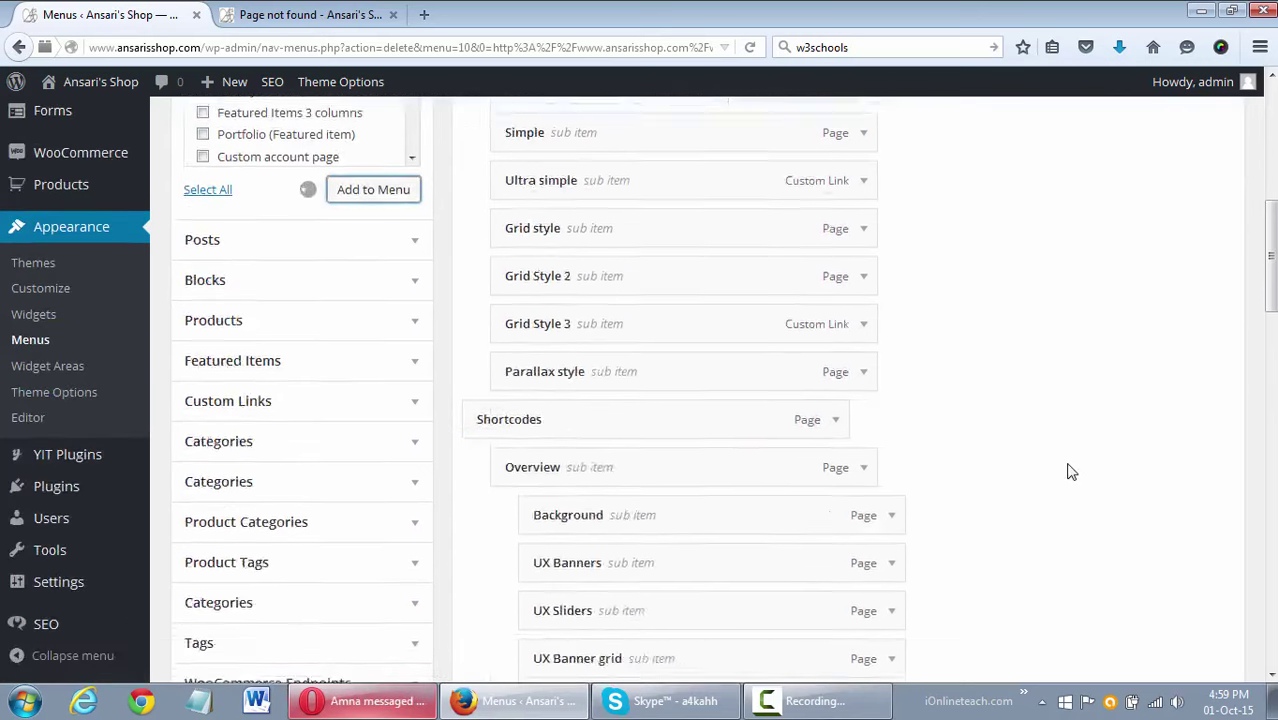
{"action": "scroll", "coordinate": [1071, 468], "scroll_direction": "down", "scroll_amount": 10}
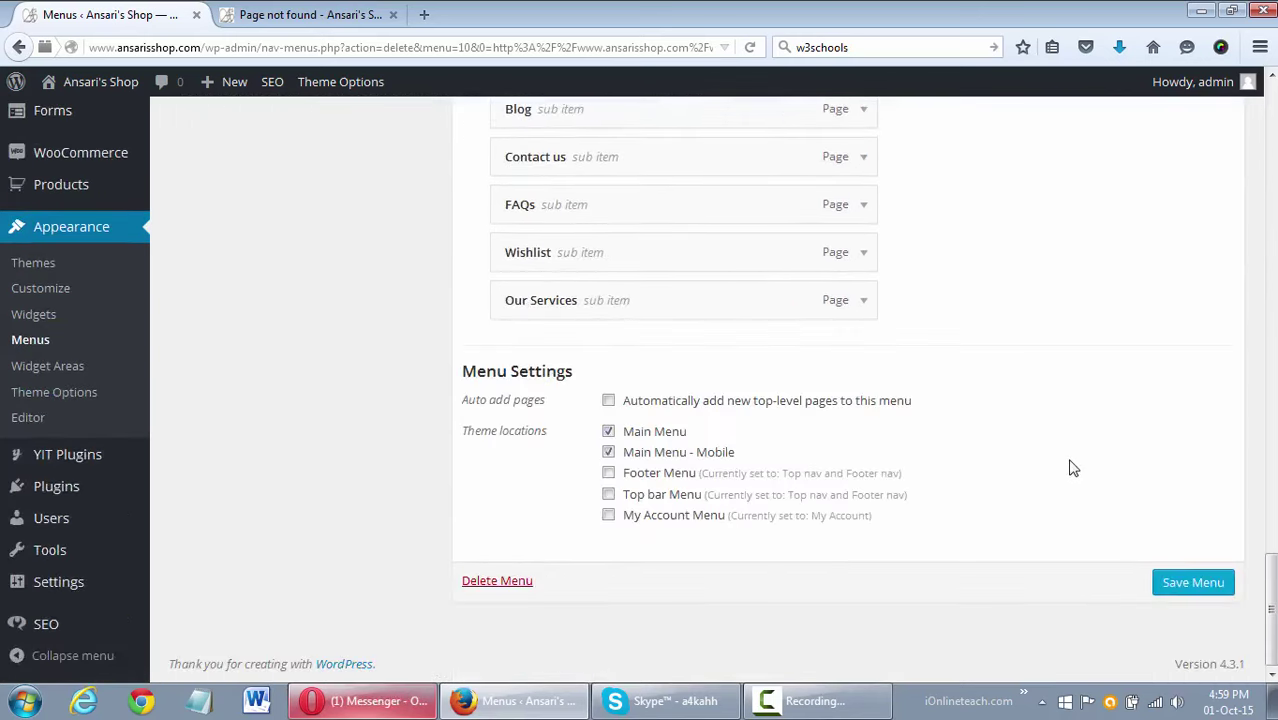
{"action": "left_click_drag", "start_coordinate": [675, 362], "coordinate": [667, 423]}
{"action": "left_click", "coordinate": [835, 419]}
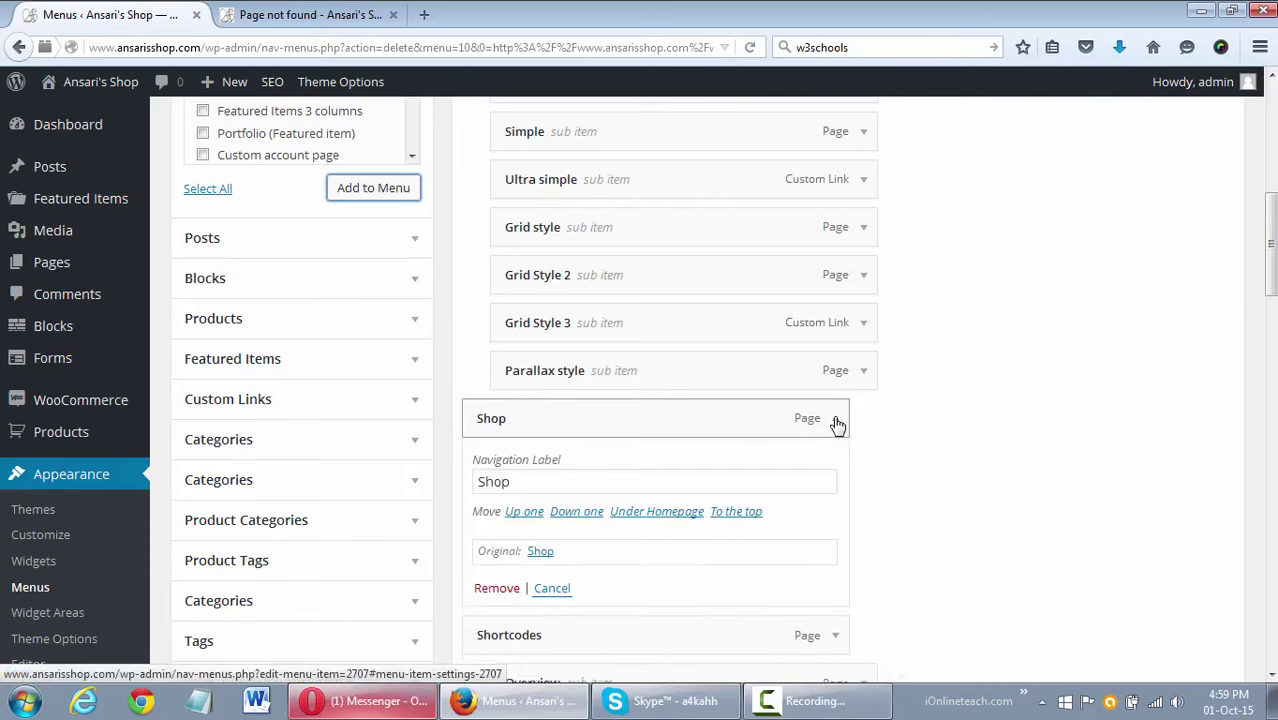
Collapse the Shop item's settings and save Main Menu.
{"action": "left_click", "coordinate": [835, 420]}
{"action": "scroll", "coordinate": [960, 428], "scroll_direction": "up", "scroll_amount": 6}
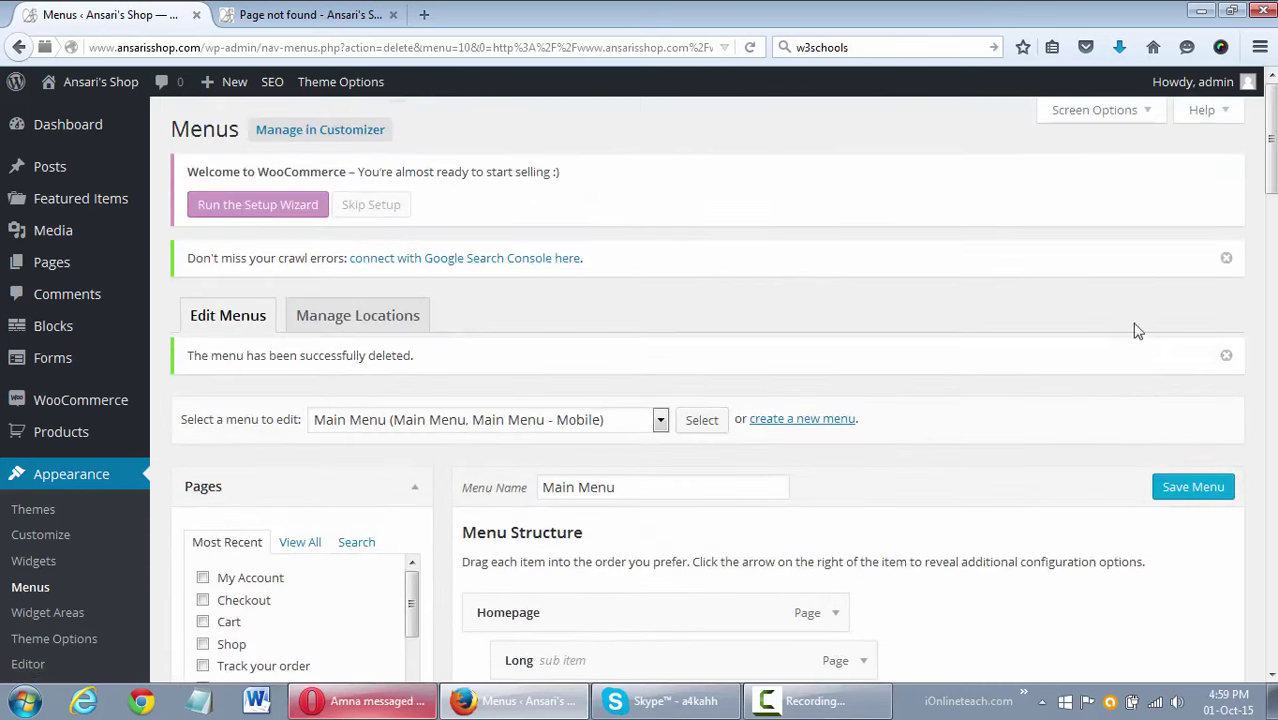
{"action": "left_click", "coordinate": [1190, 490]}
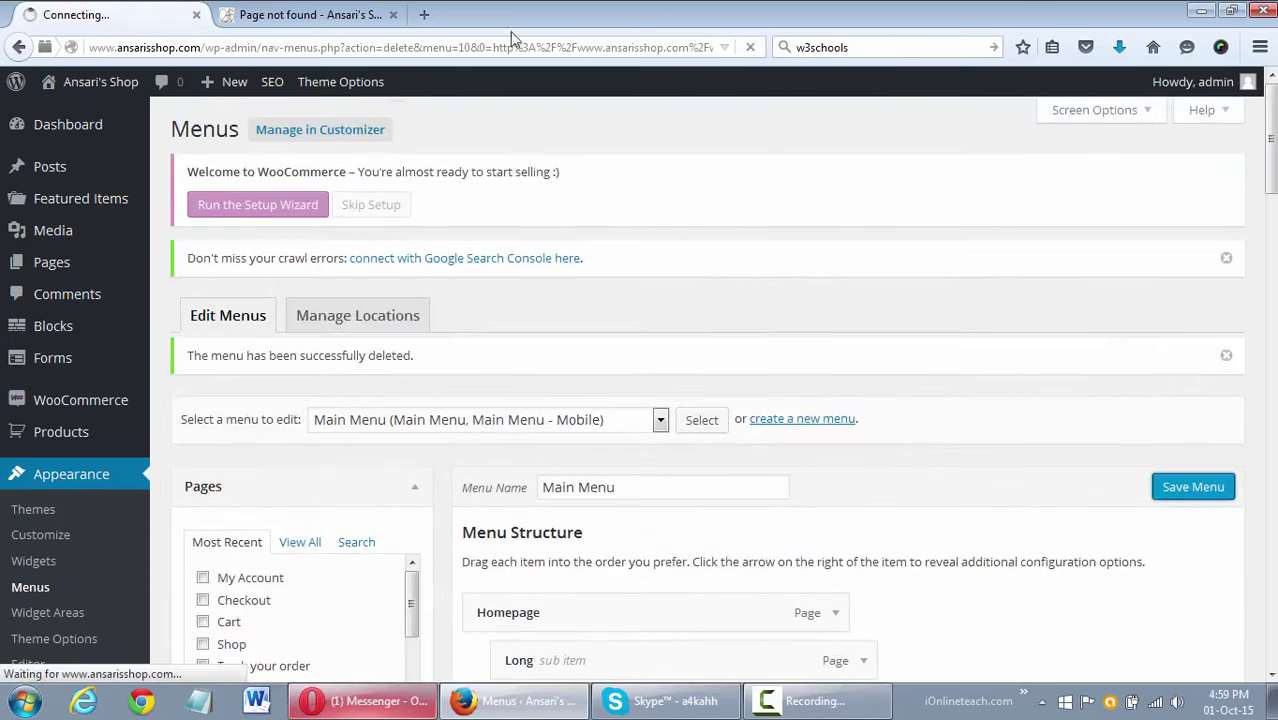
Reload the live site, test the Shop link in the main navigation, look over the products, and return to the Main Menu structure.
{"action": "left_click", "coordinate": [281, 14]}
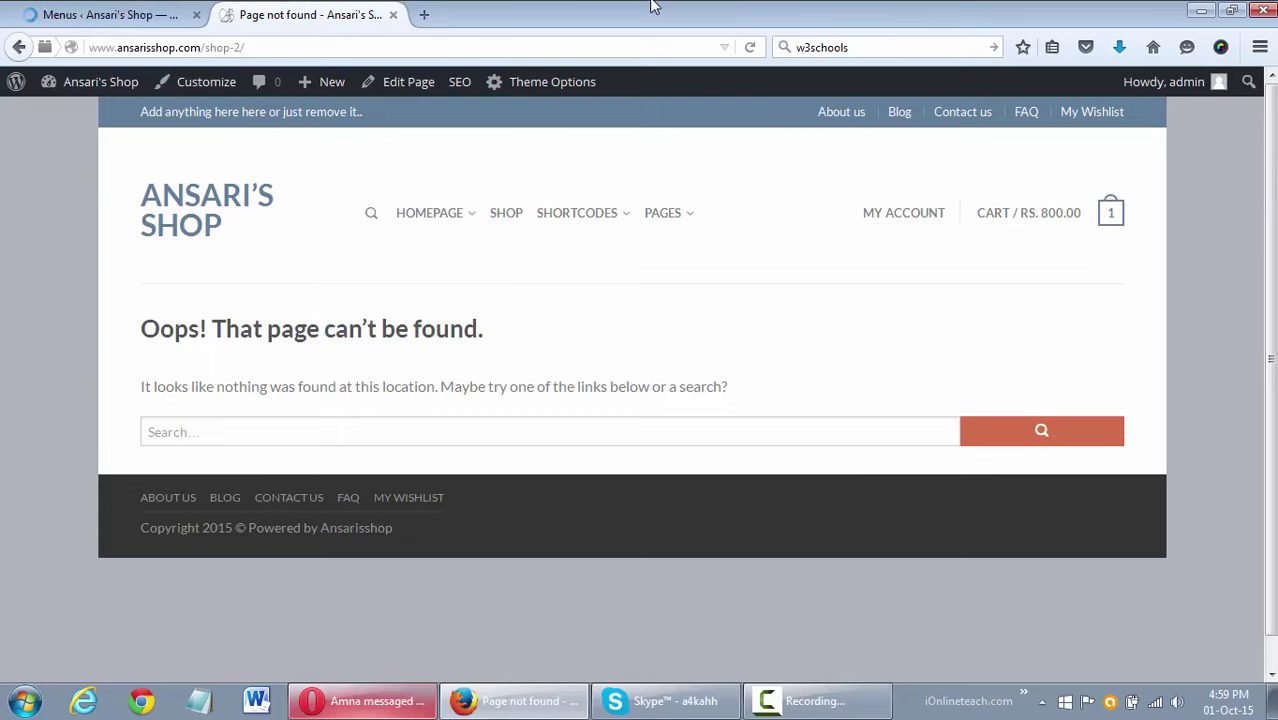
{"action": "key", "text": "F5"}
{"action": "left_click", "coordinate": [504, 213]}
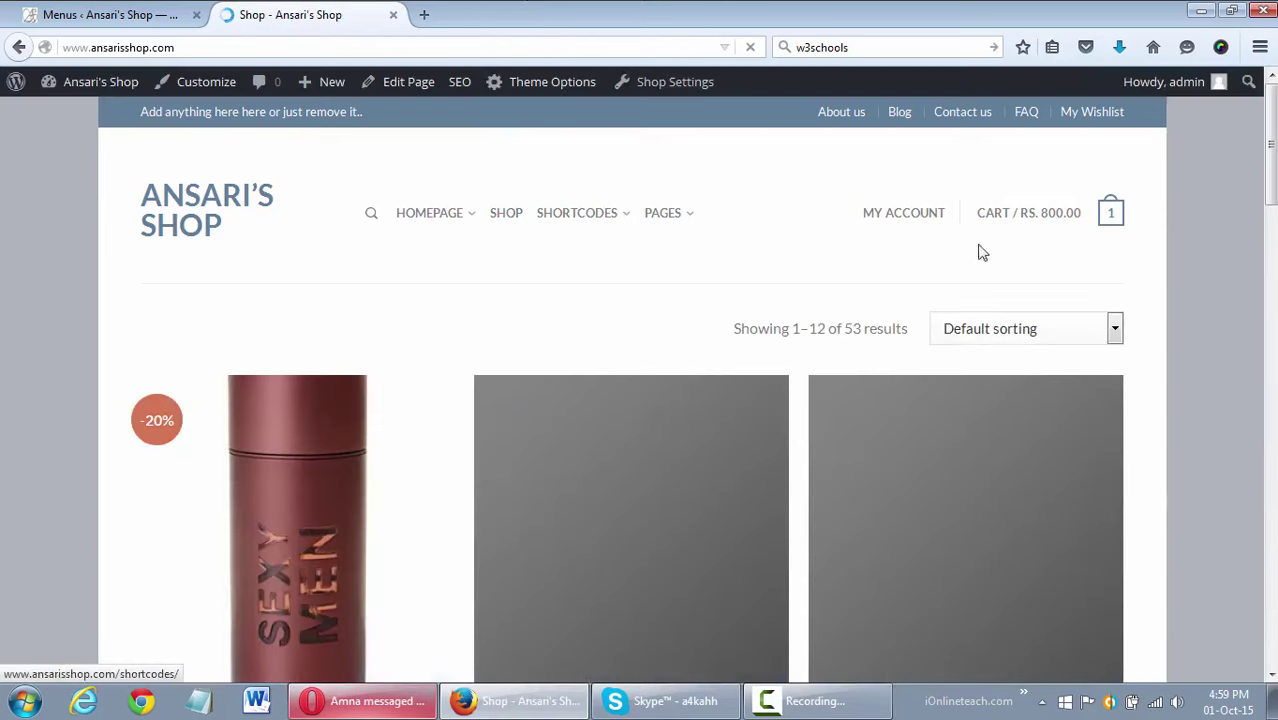
{"action": "scroll", "coordinate": [1215, 336], "scroll_direction": "down", "scroll_amount": 6}
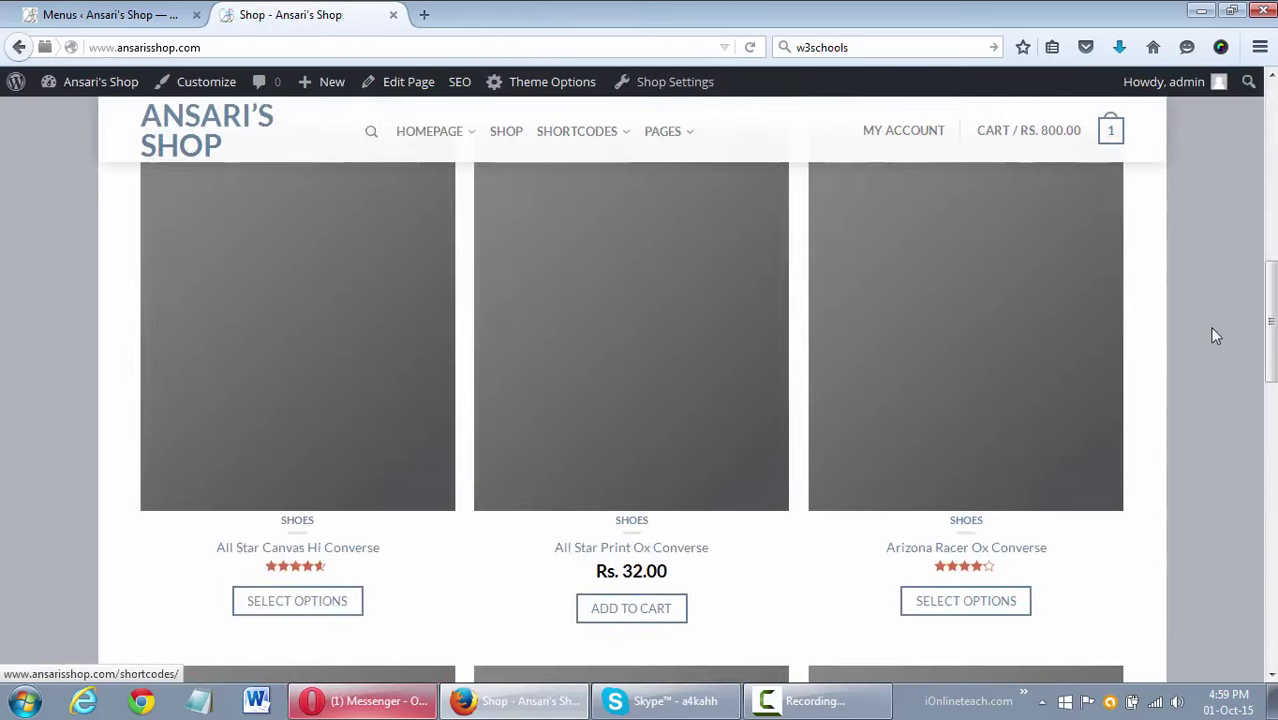
{"action": "scroll", "coordinate": [1215, 336], "scroll_direction": "up", "scroll_amount": 5}
{"action": "key", "text": "ctrl+Tab"}
{"action": "scroll", "coordinate": [876, 328], "scroll_direction": "down", "scroll_amount": 5}
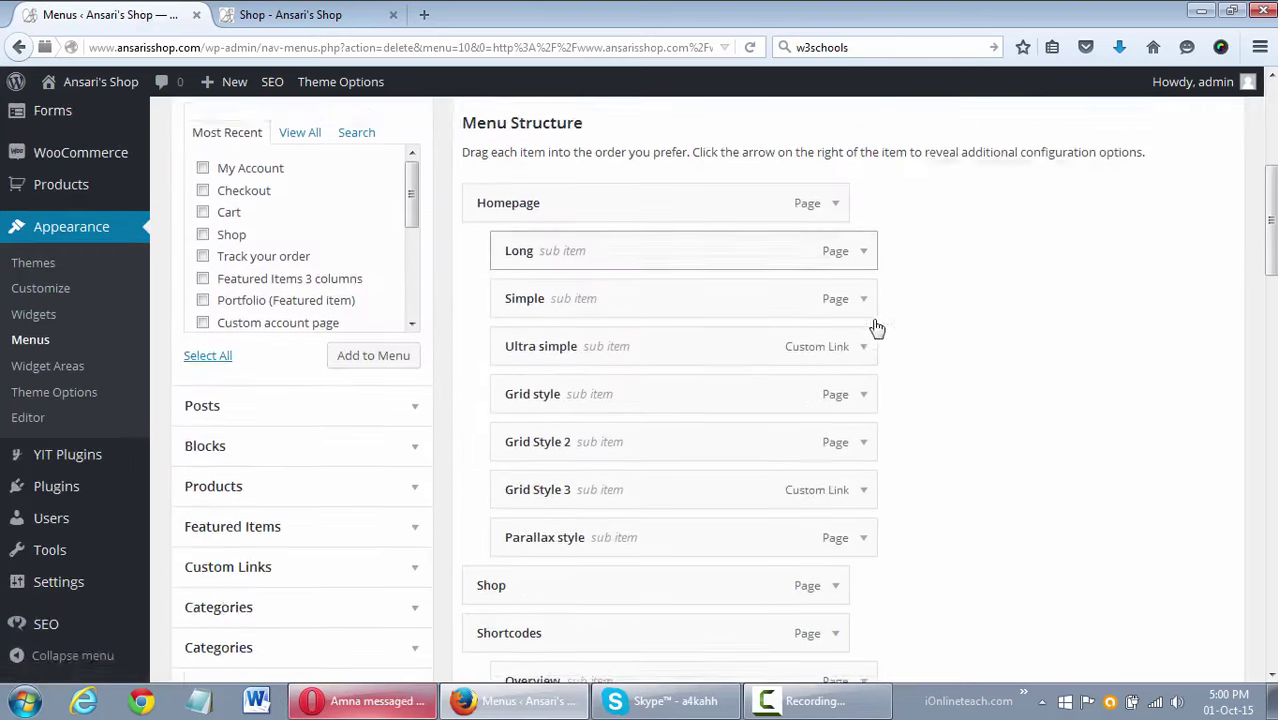
Open the UX Banner Grid page from the live site's Shortcodes submenu and look through its banner examples.
{"action": "left_click", "coordinate": [300, 16]}
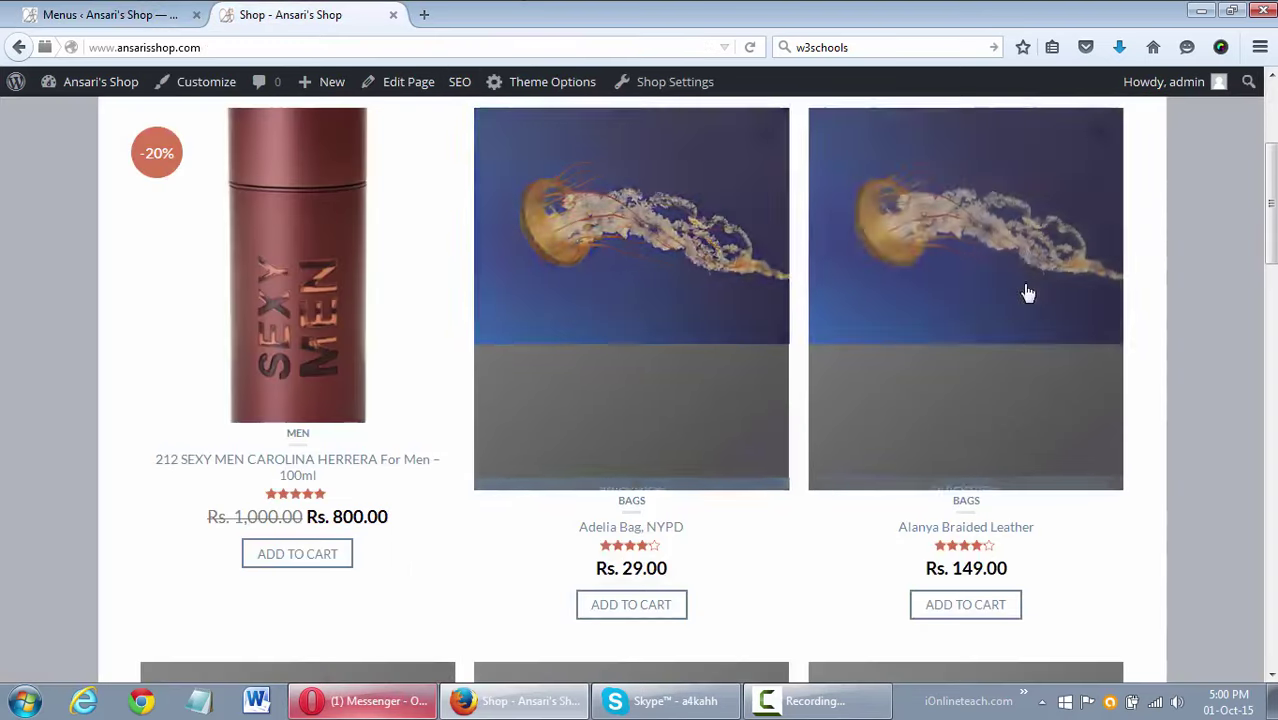
{"action": "scroll", "coordinate": [1028, 292], "scroll_direction": "up", "scroll_amount": 3}
{"action": "mouse_move", "coordinate": [579, 230]}
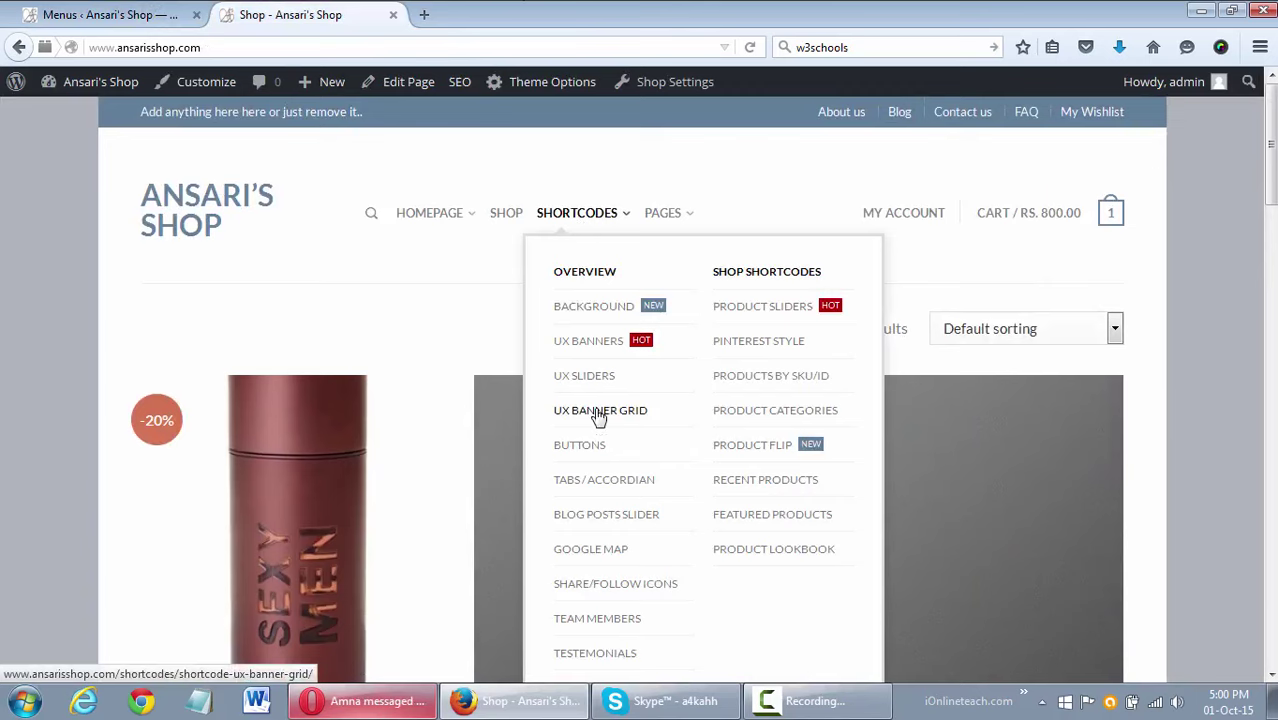
{"action": "left_click", "coordinate": [599, 414]}
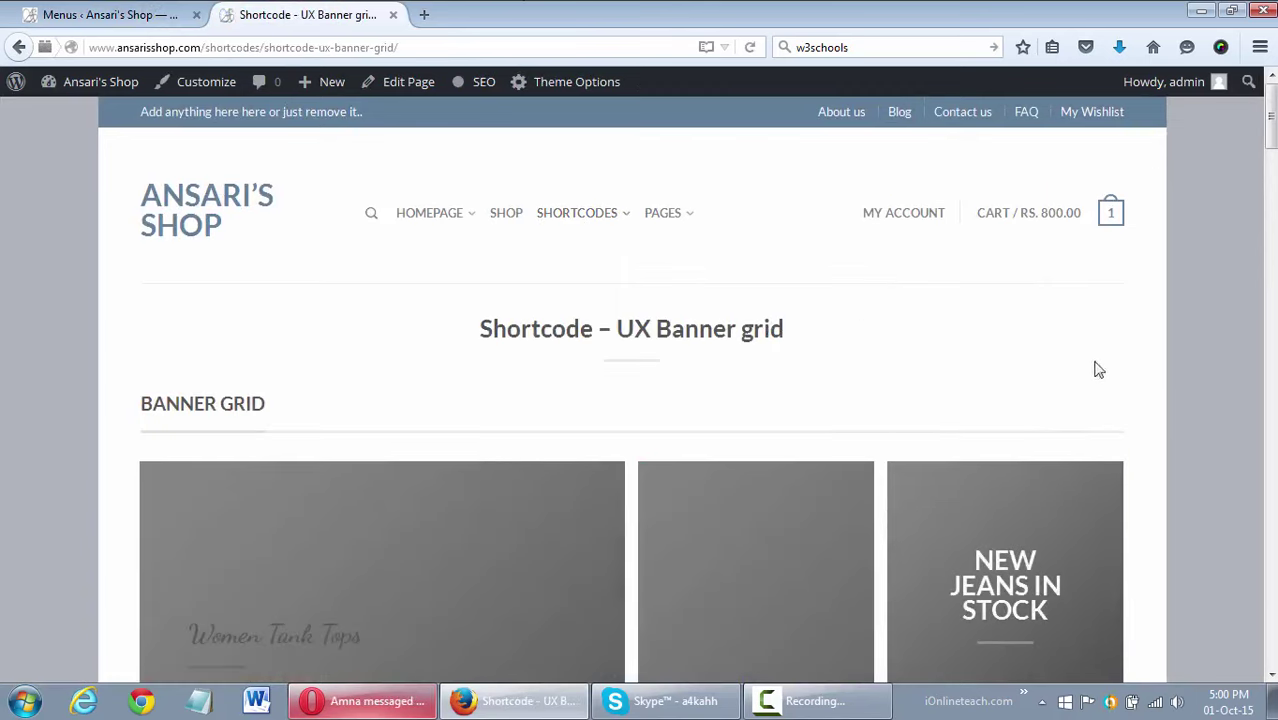
{"action": "scroll", "coordinate": [1160, 318], "scroll_direction": "down", "scroll_amount": 10}
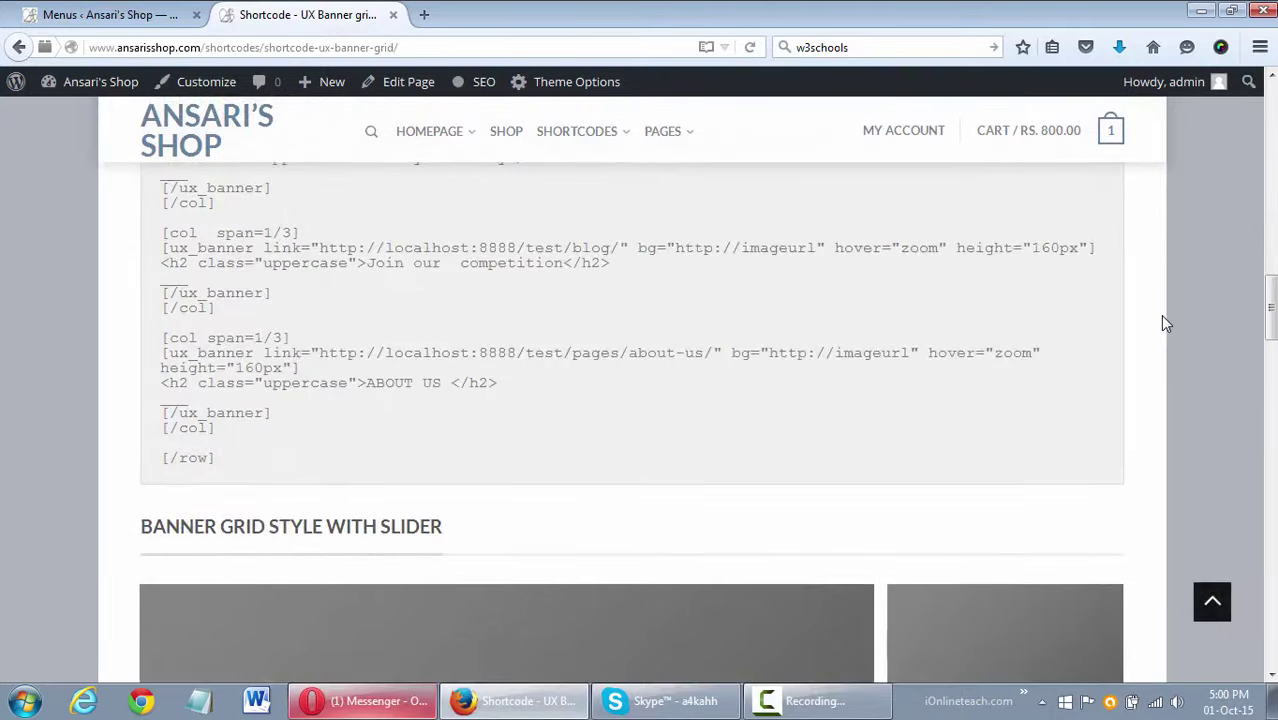
{"action": "scroll", "coordinate": [1163, 322], "scroll_direction": "down", "scroll_amount": 4}
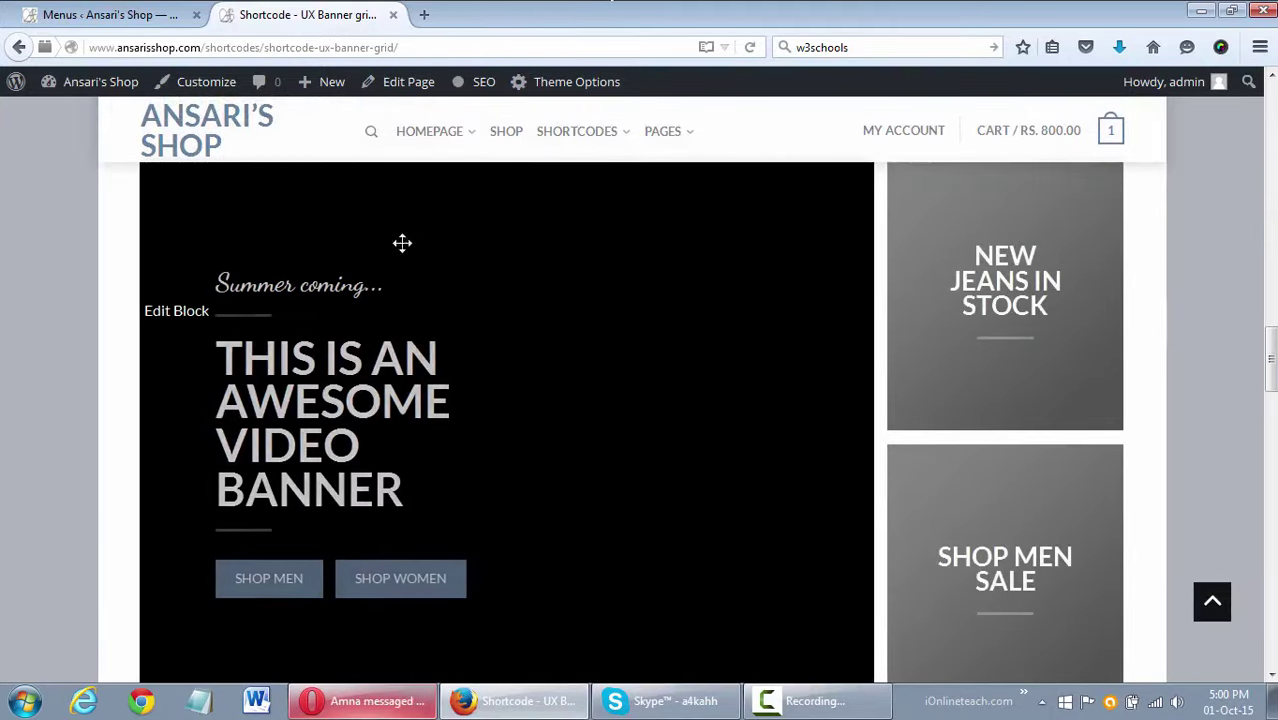
Return to the menu editor and load the My Account (My Account Menu) menu for editing.
{"action": "left_click", "coordinate": [160, 14]}
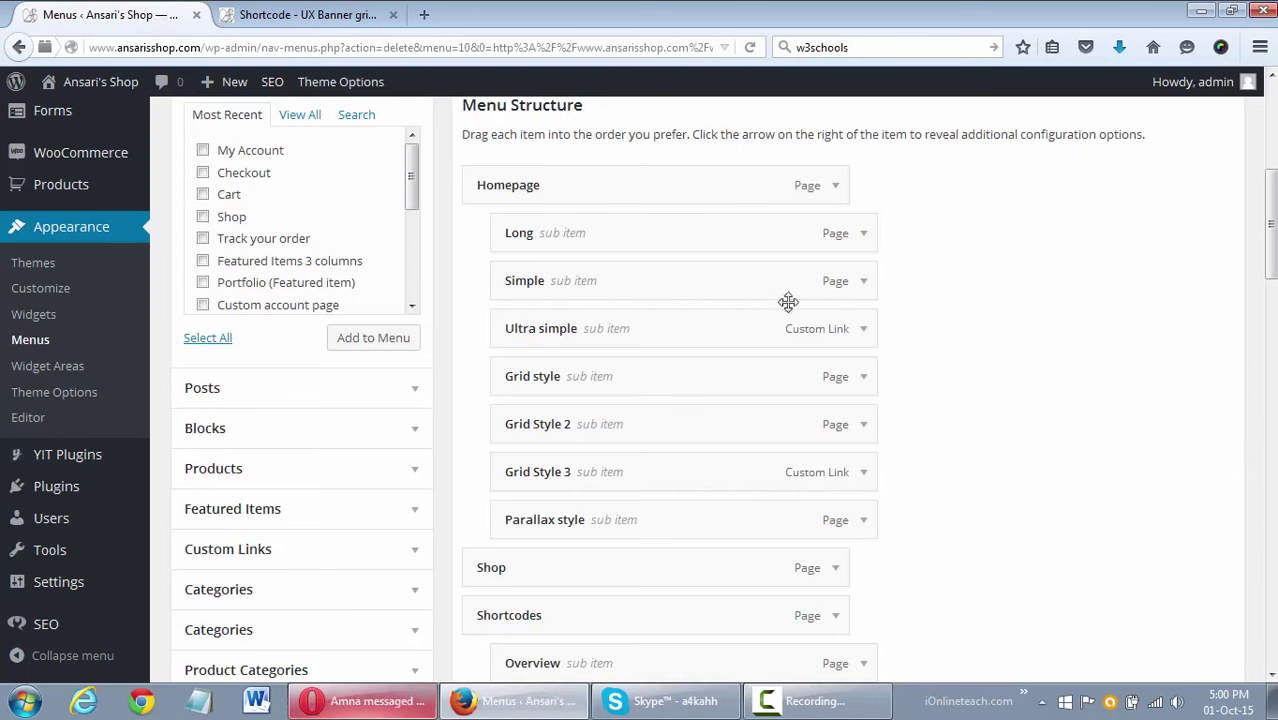
{"action": "scroll", "coordinate": [1137, 467], "scroll_direction": "up", "scroll_amount": 4}
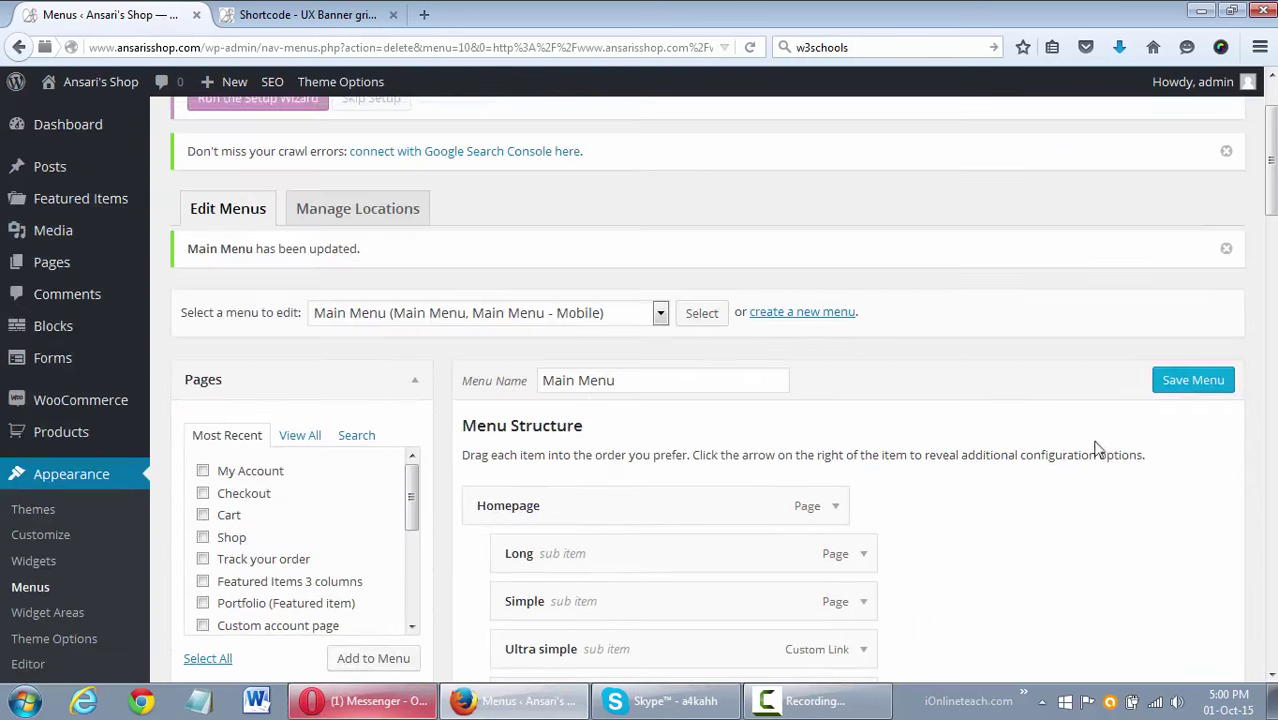
{"action": "left_click", "coordinate": [619, 314]}
{"action": "left_click", "coordinate": [549, 353]}
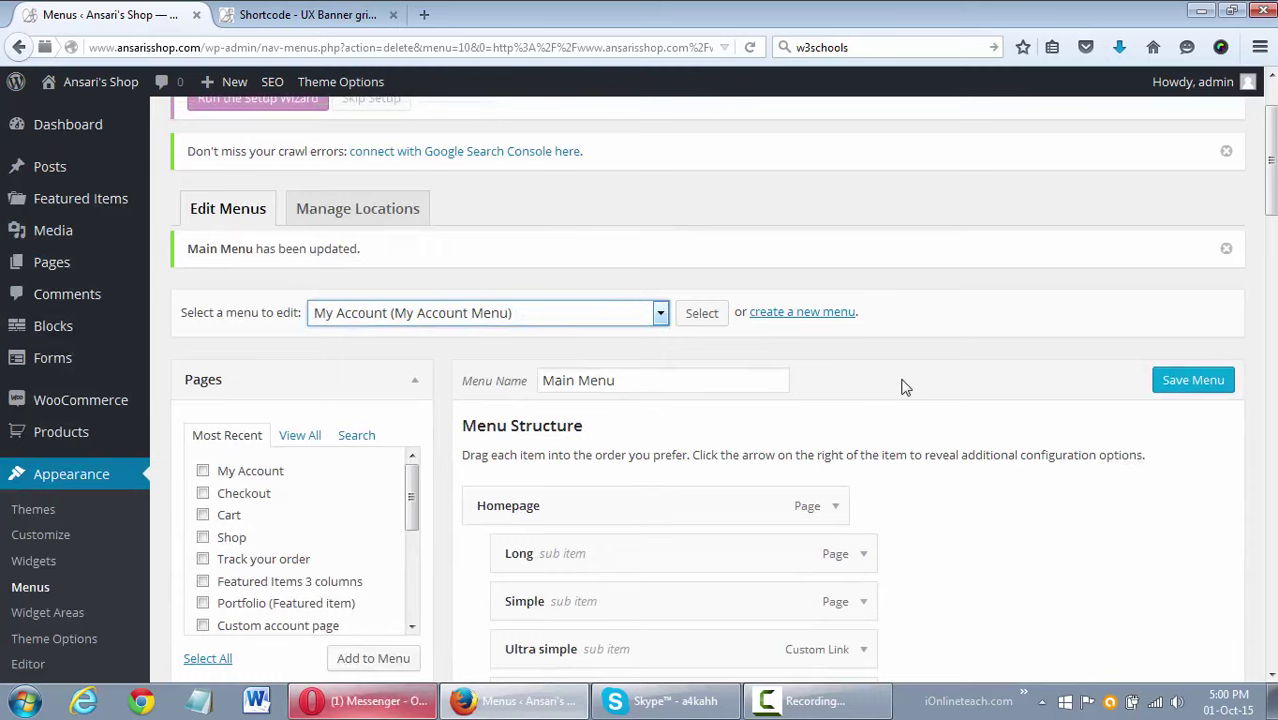
{"action": "left_click", "coordinate": [693, 316]}
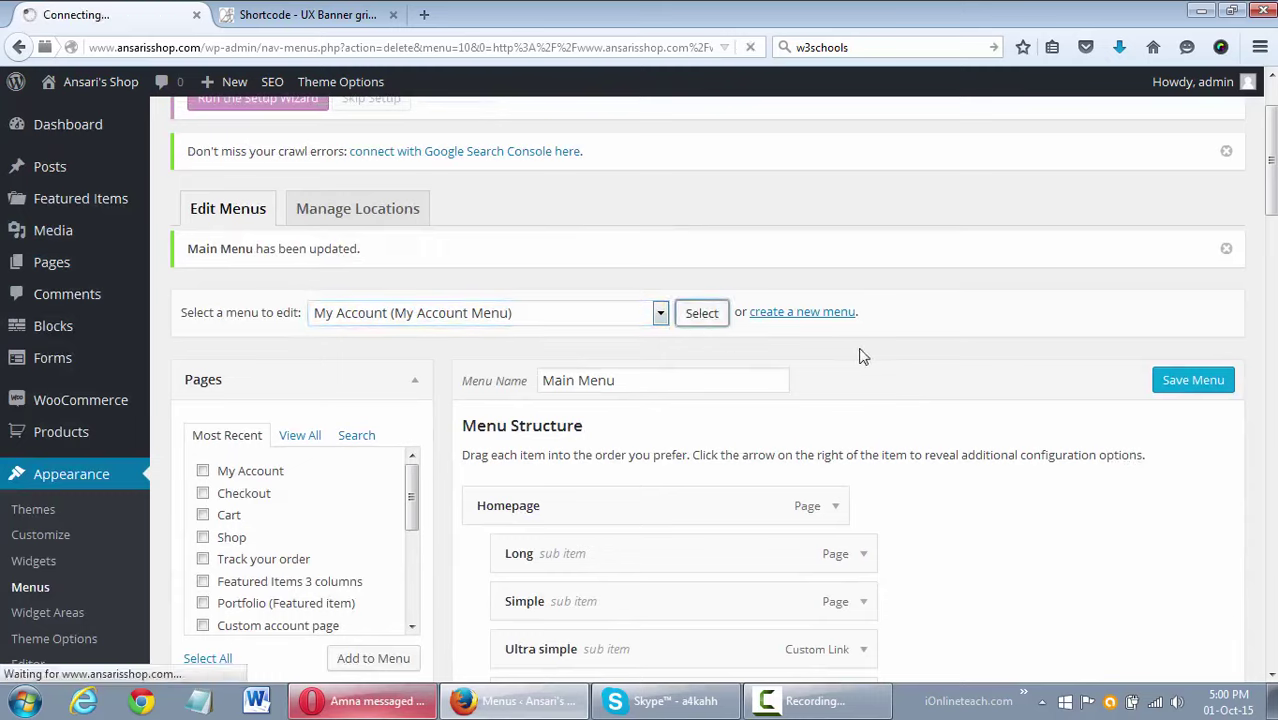
Compare the live site's My Account dropdown with the My Account menu's items and theme location settings.
{"action": "left_click", "coordinate": [308, 14]}
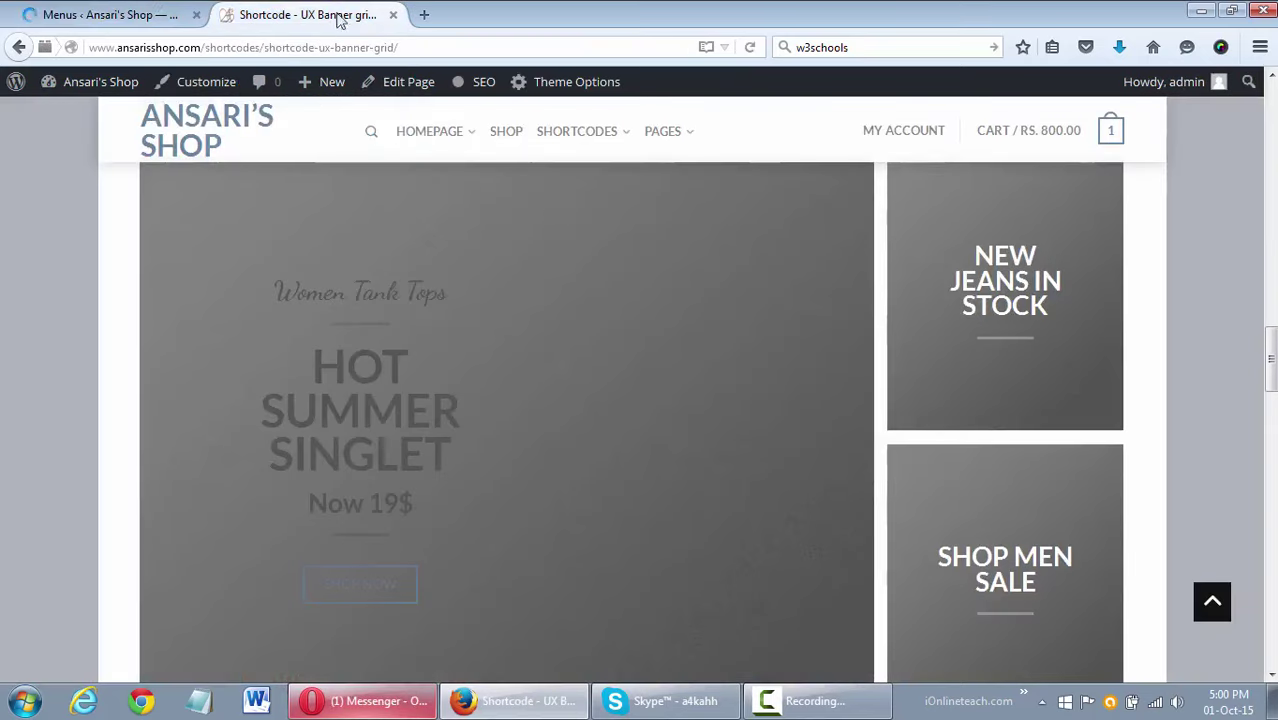
{"action": "scroll", "coordinate": [661, 255], "scroll_direction": "down", "scroll_amount": 5}
{"action": "scroll", "coordinate": [661, 255], "scroll_direction": "down", "scroll_amount": 6}
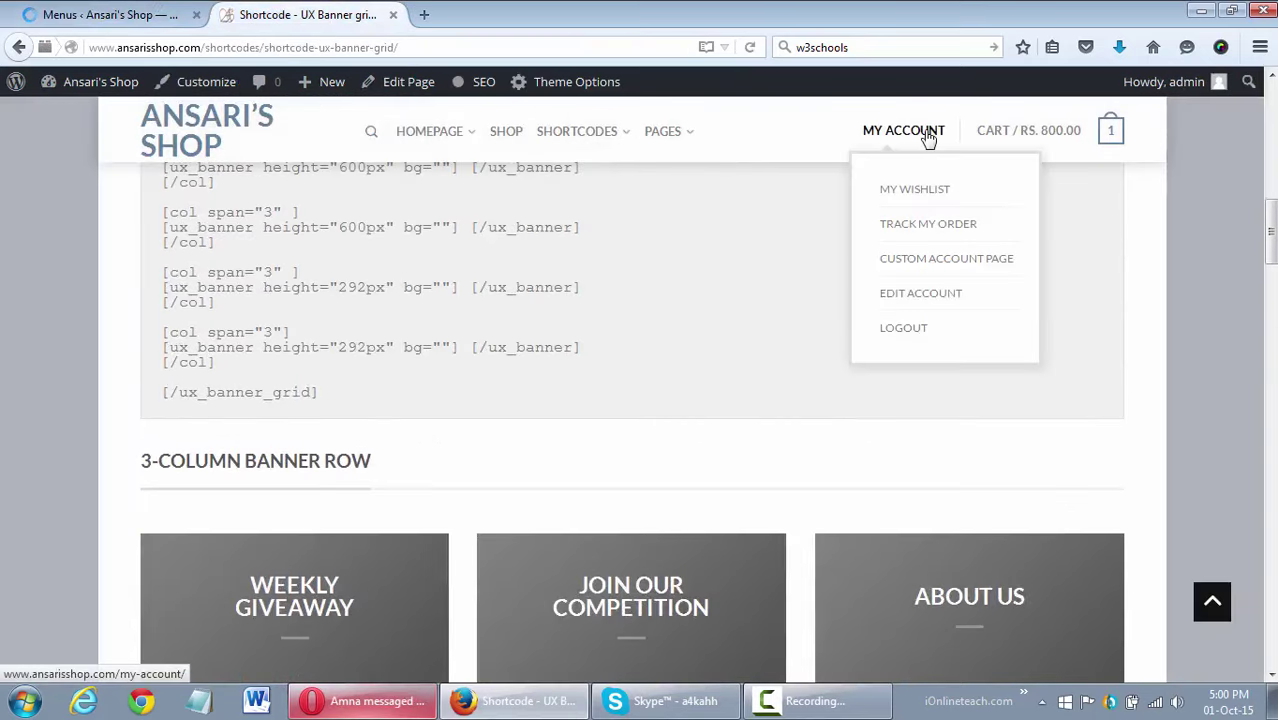
{"action": "left_click", "coordinate": [110, 14]}
{"action": "scroll", "coordinate": [916, 400], "scroll_direction": "down", "scroll_amount": 5}
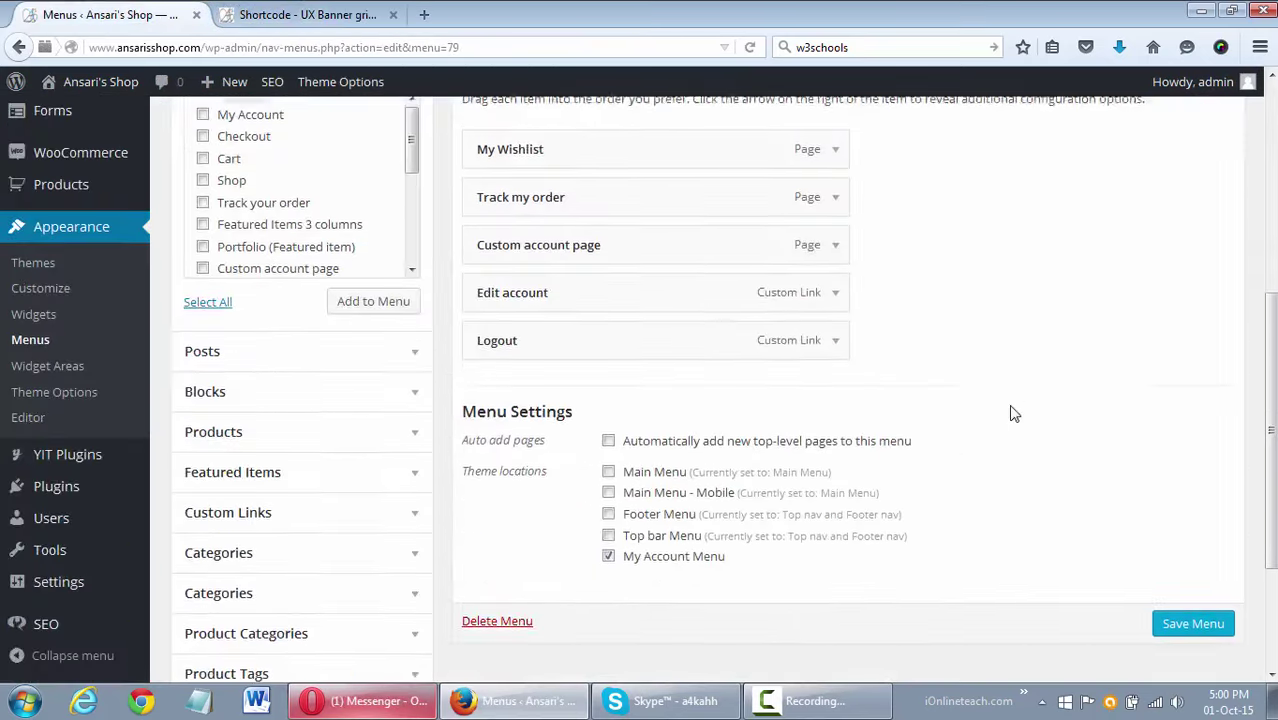
{"action": "scroll", "coordinate": [1013, 395], "scroll_direction": "up", "scroll_amount": 2}
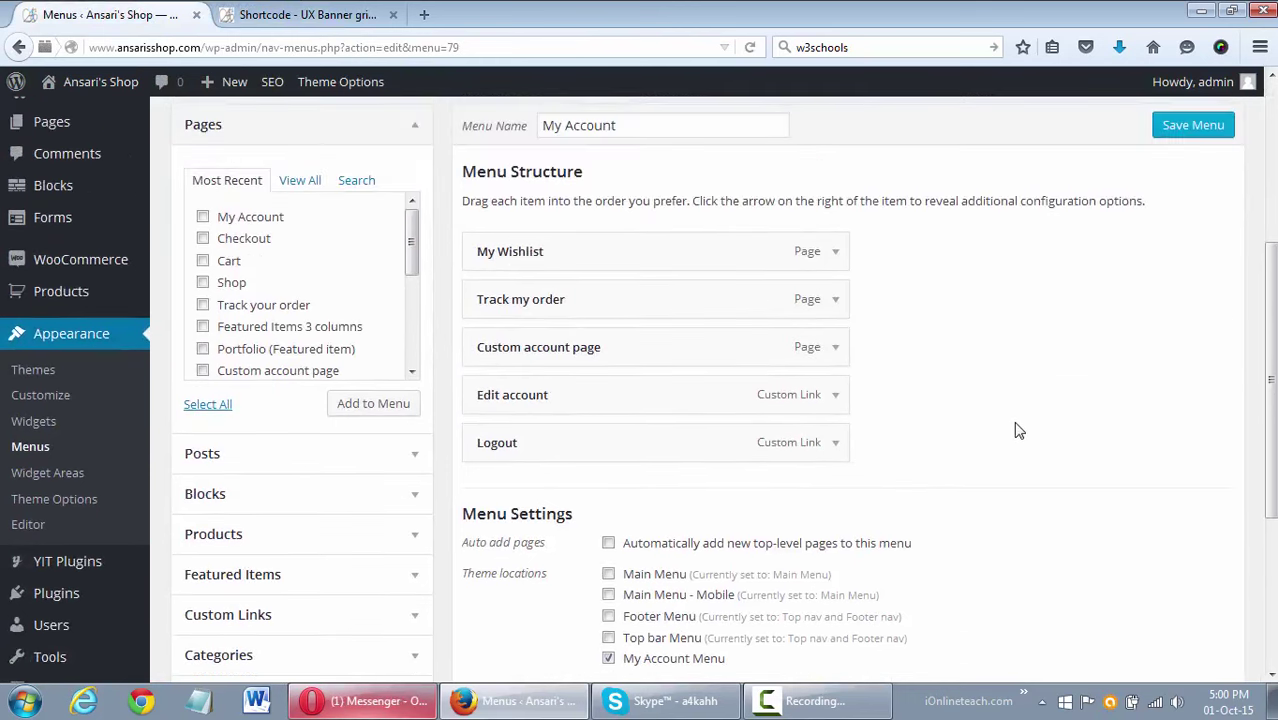
{"action": "scroll", "coordinate": [1017, 430], "scroll_direction": "down", "scroll_amount": 4}
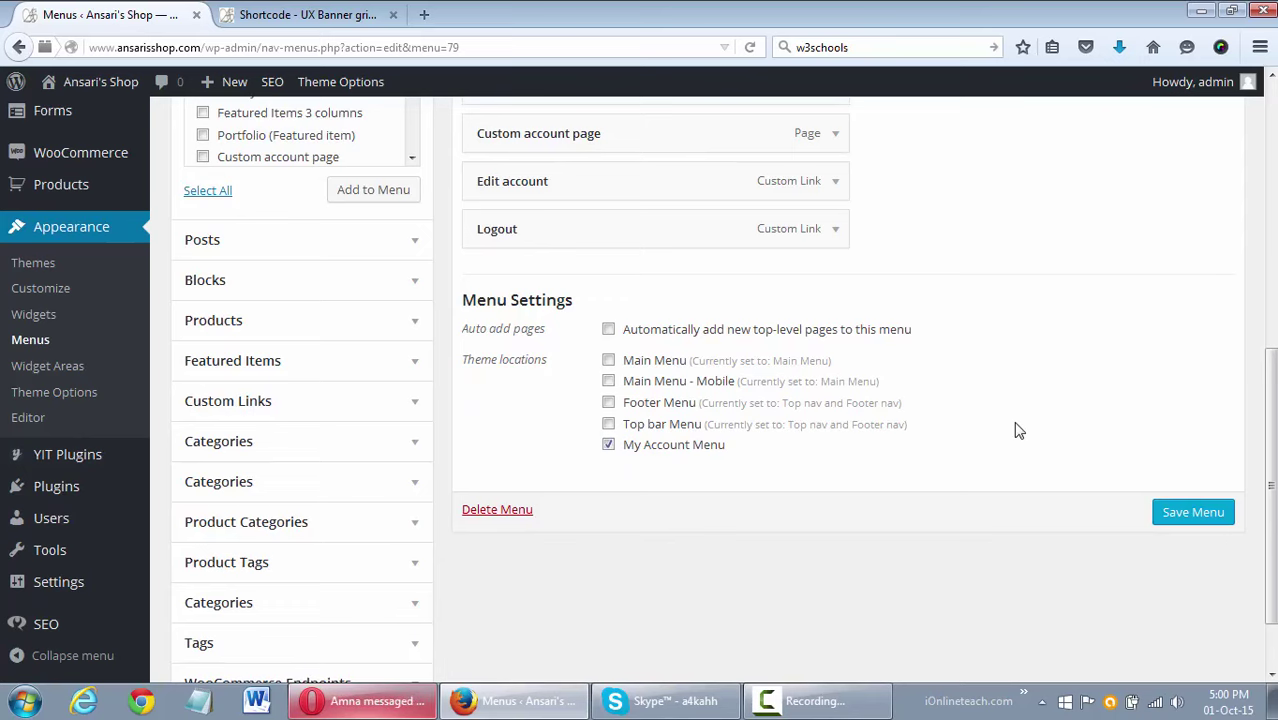
Look through the Posts, Blocks, Products and Featured Items available for adding to the My Account menu.
{"action": "left_click", "coordinate": [282, 240]}
{"action": "scroll", "coordinate": [274, 238], "scroll_direction": "up", "scroll_amount": 4}
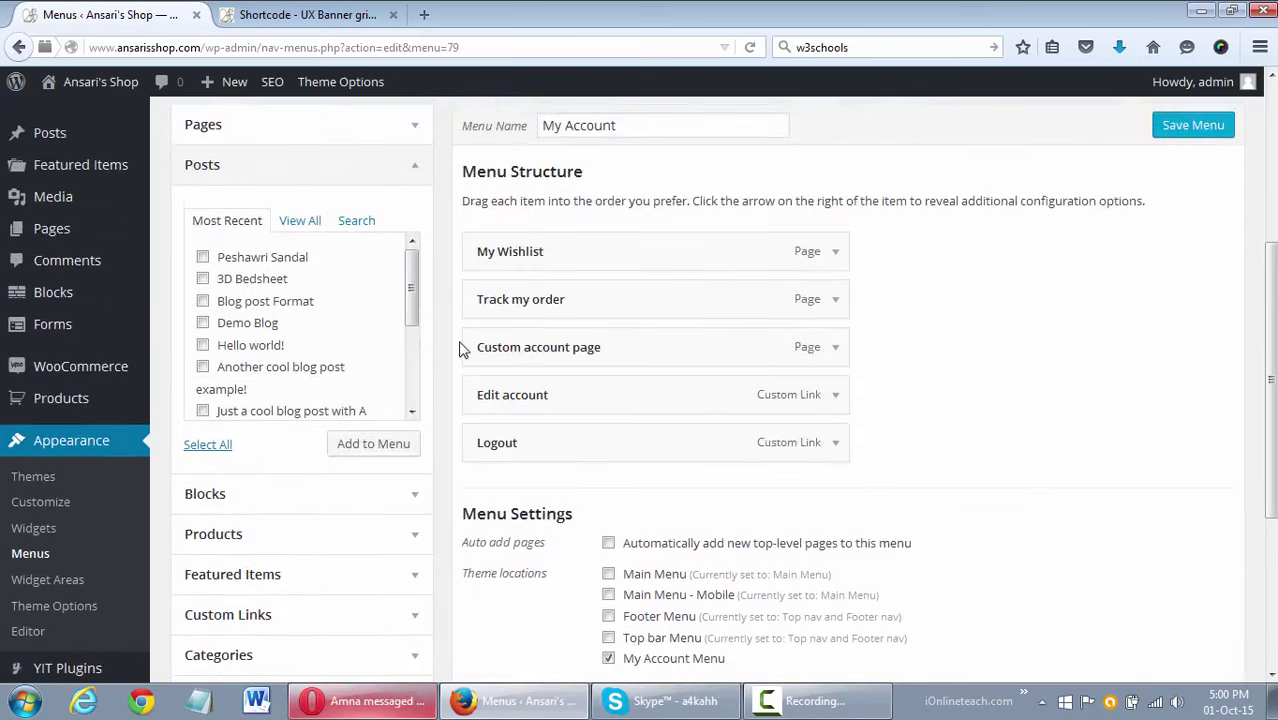
{"action": "left_click", "coordinate": [337, 493]}
{"action": "scroll", "coordinate": [378, 317], "scroll_direction": "down", "scroll_amount": 4}
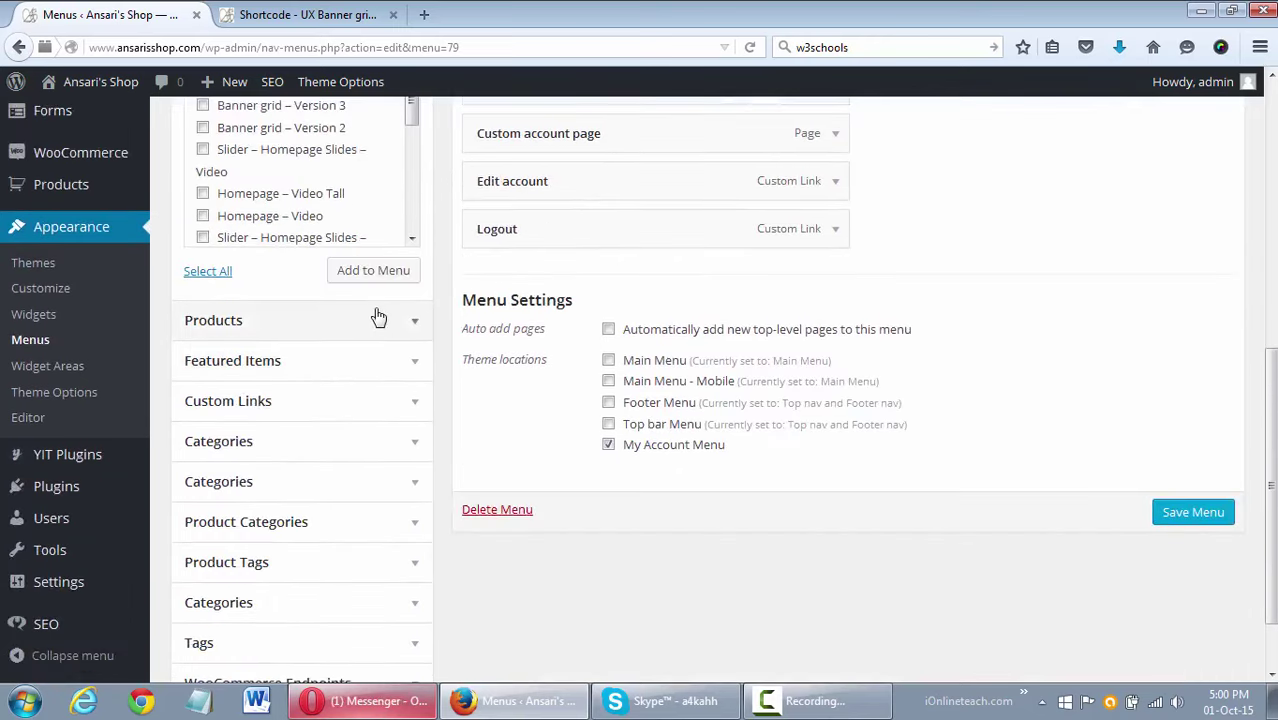
{"action": "left_click", "coordinate": [378, 318]}
{"action": "left_click", "coordinate": [395, 355]}
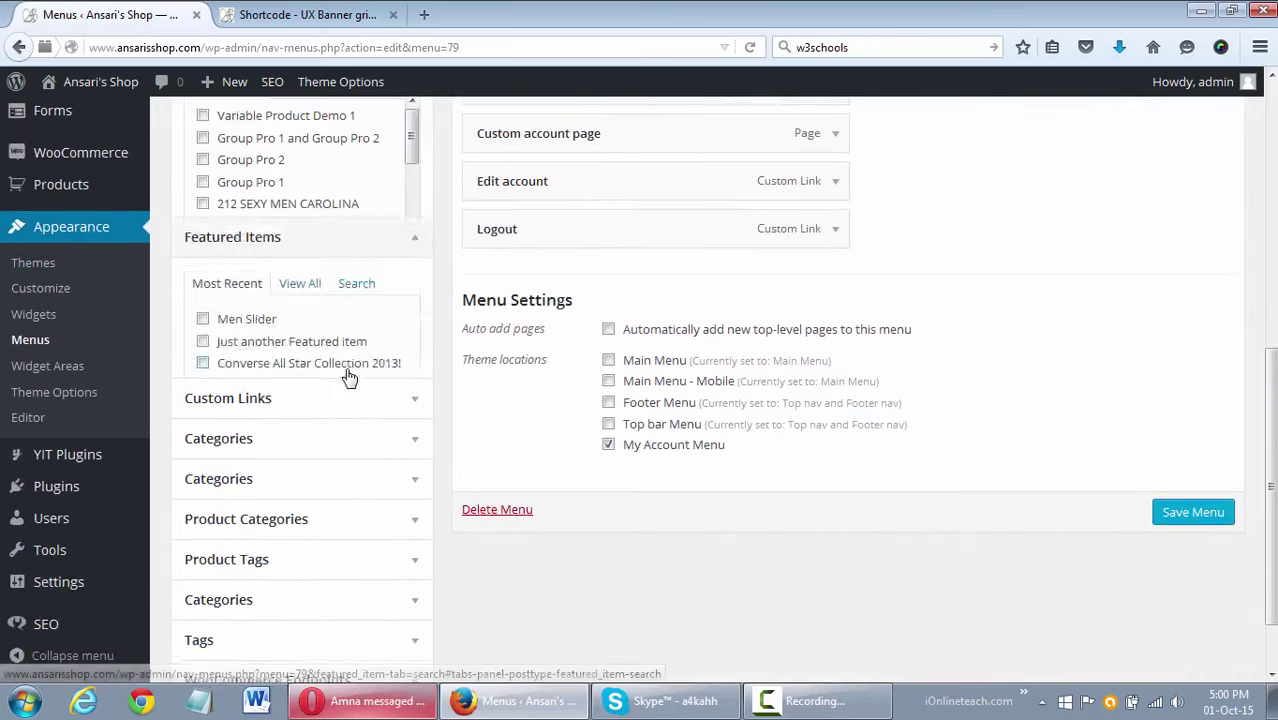
{"action": "scroll", "coordinate": [350, 468], "scroll_direction": "down", "scroll_amount": 2}
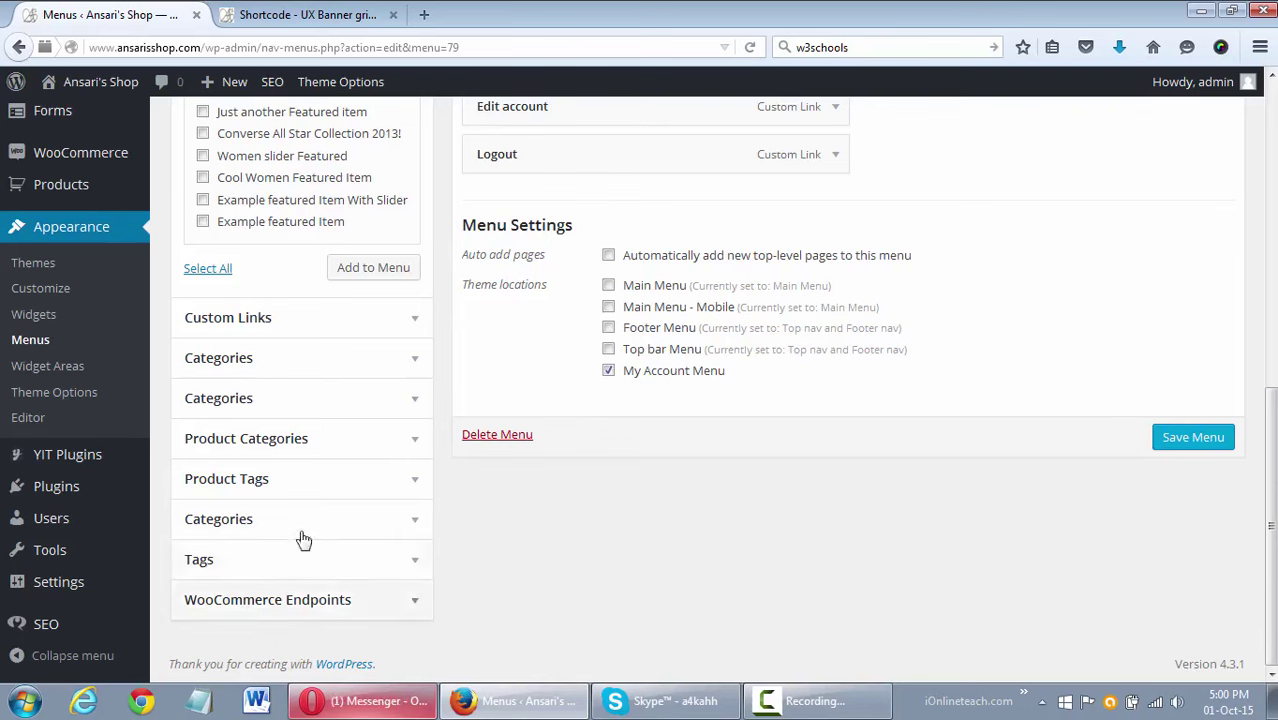
{"action": "scroll", "coordinate": [1070, 548], "scroll_direction": "up", "scroll_amount": 7}
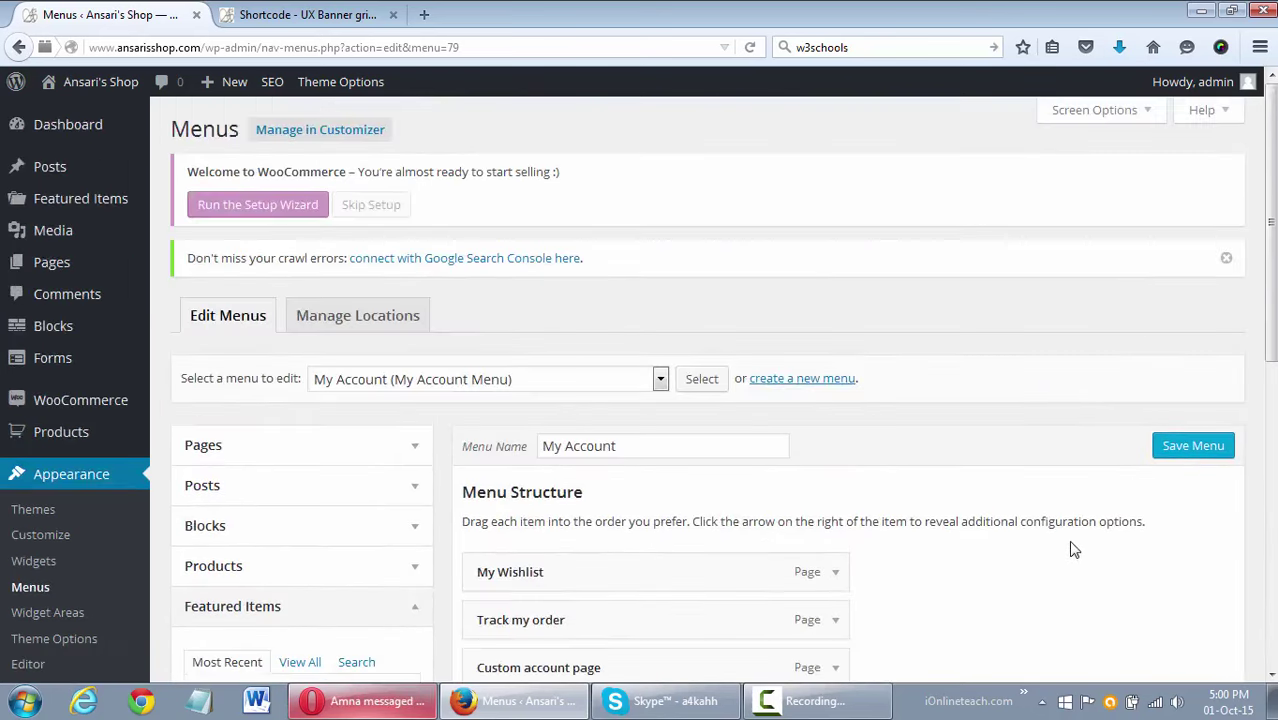